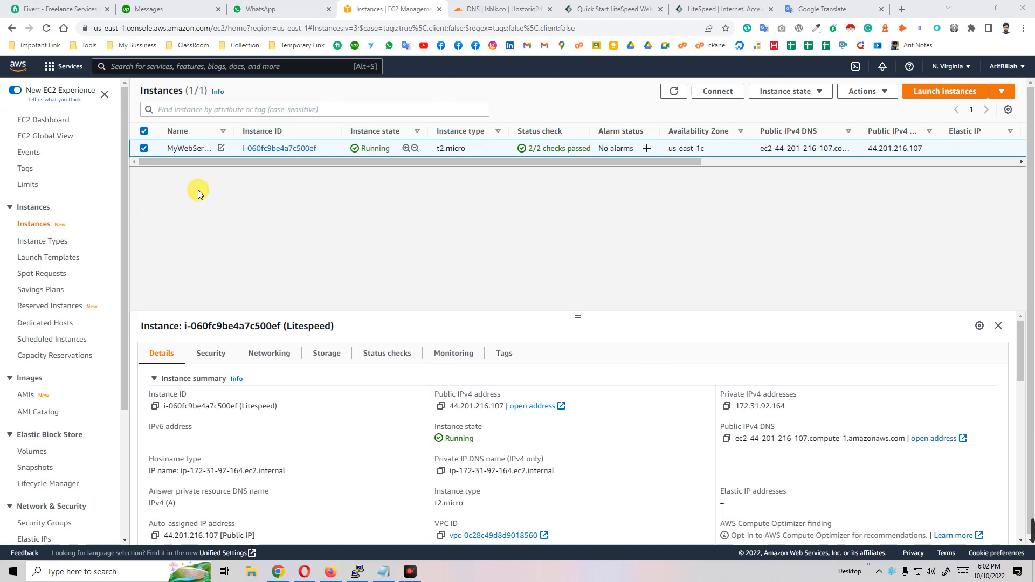
# Step: Start launching a new EC2 instance and name it "Lightspeed"
pyautogui.click(936, 97)
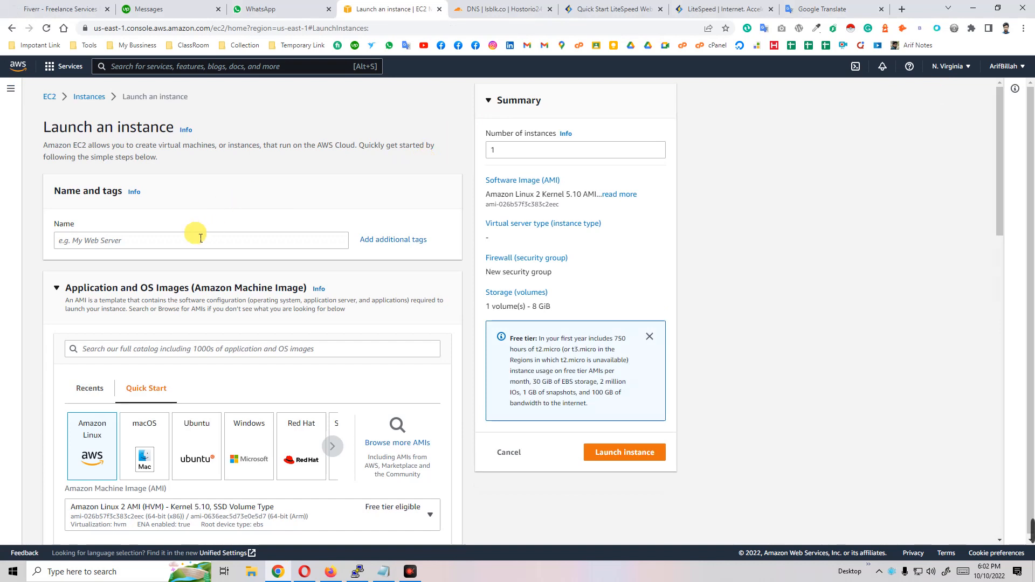
pyautogui.click(167, 243)
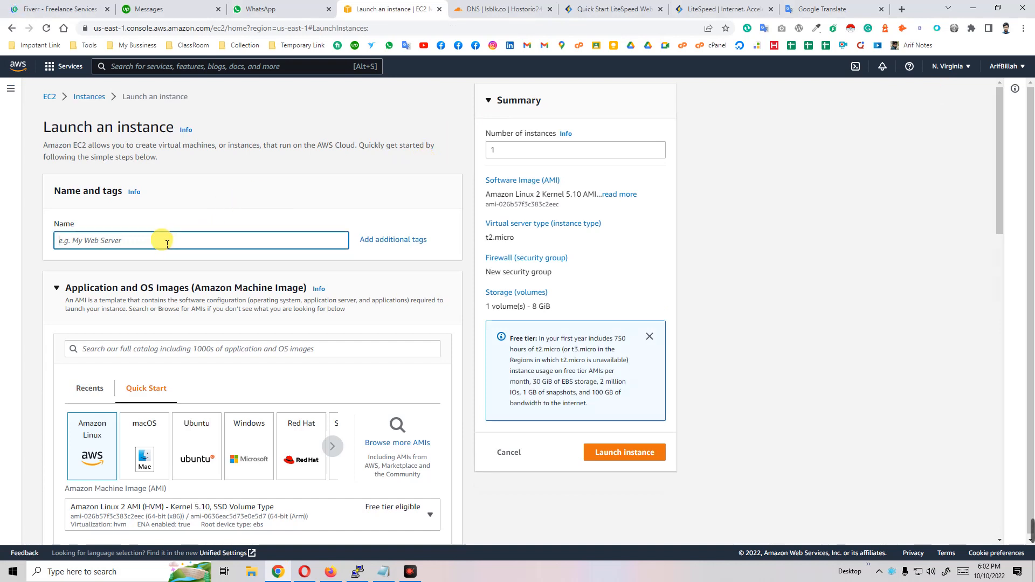
pyautogui.write('Lightspeed')
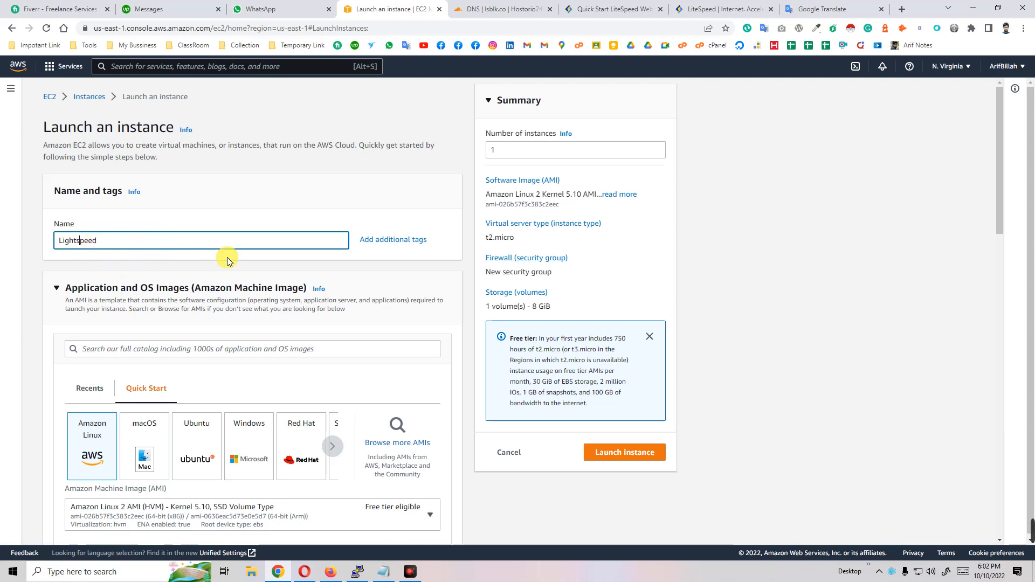
# Step: Search the full Amazon Machine Image catalog for "litespeed"
pyautogui.scroll(-1, 178, 286)
pyautogui.click(167, 297)
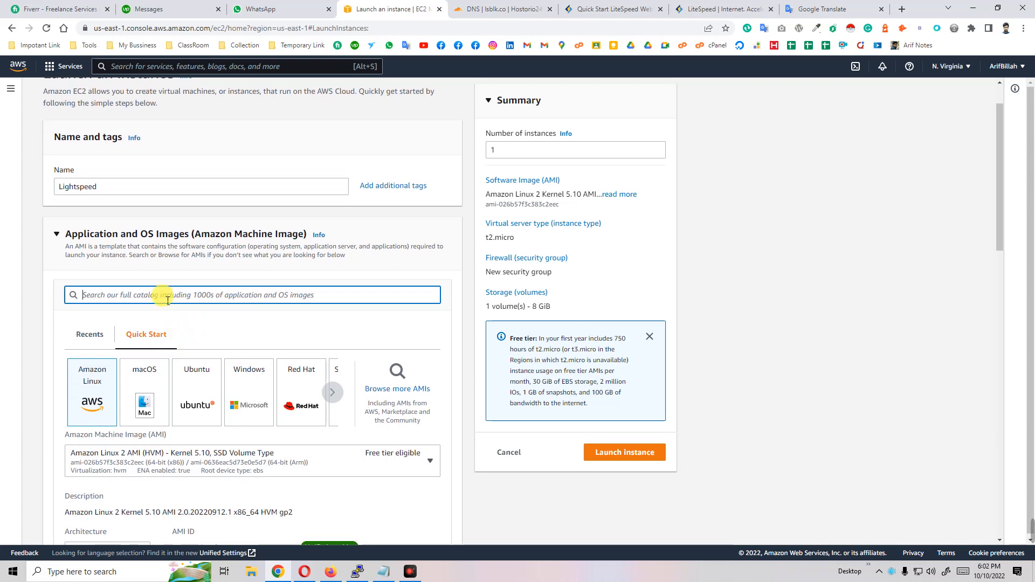
pyautogui.write('litespeed')
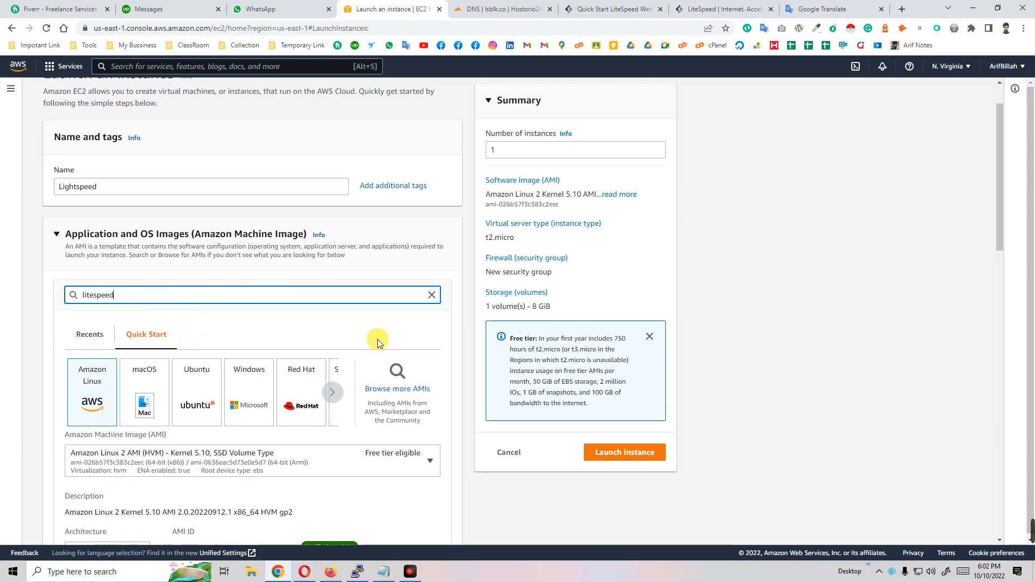
pyautogui.click(388, 389)
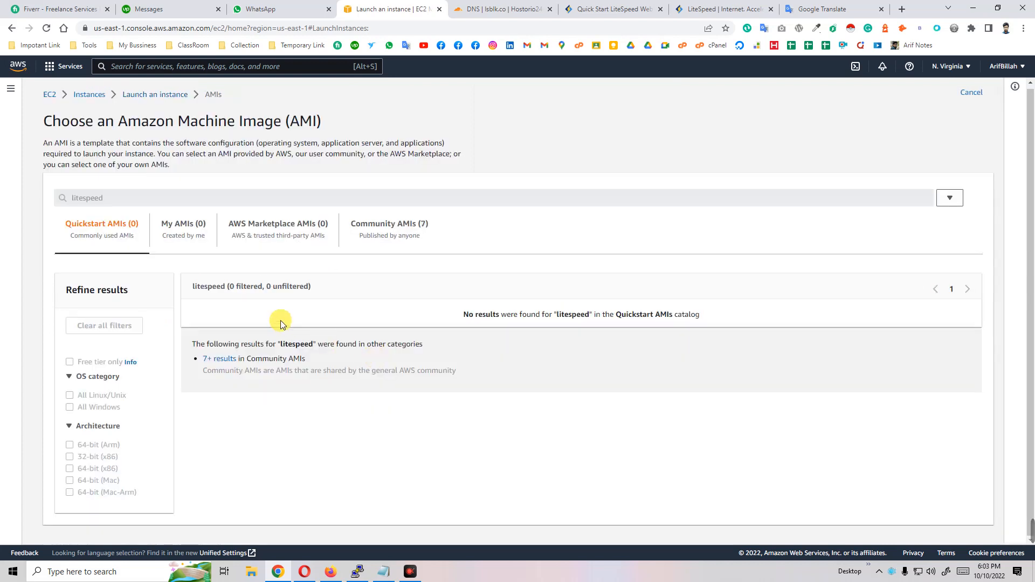
pyautogui.click(135, 94)
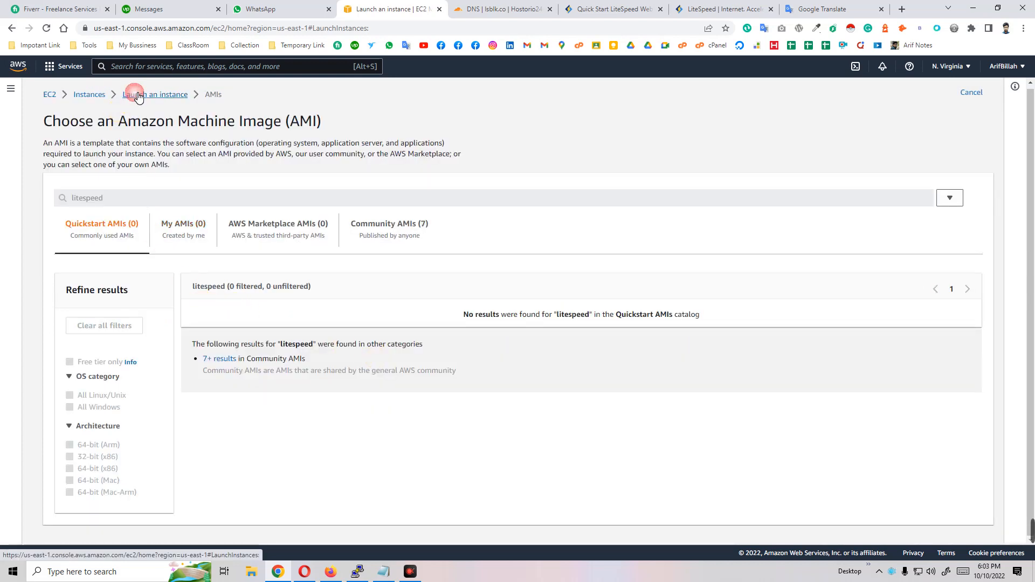
pyautogui.scroll(2, 241, 293)
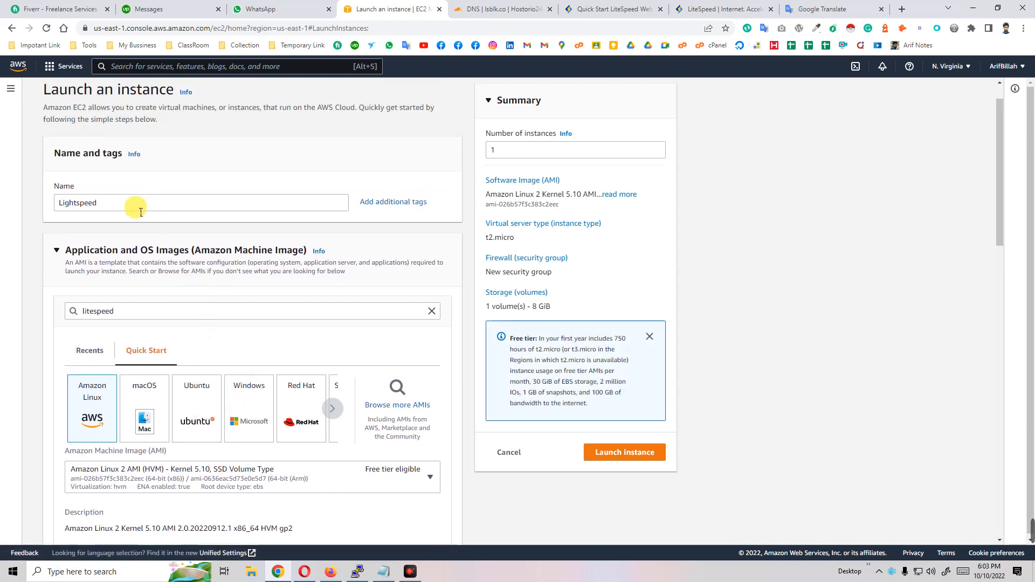
pyautogui.moveTo(122, 201); pyautogui.dragTo(21, 213)
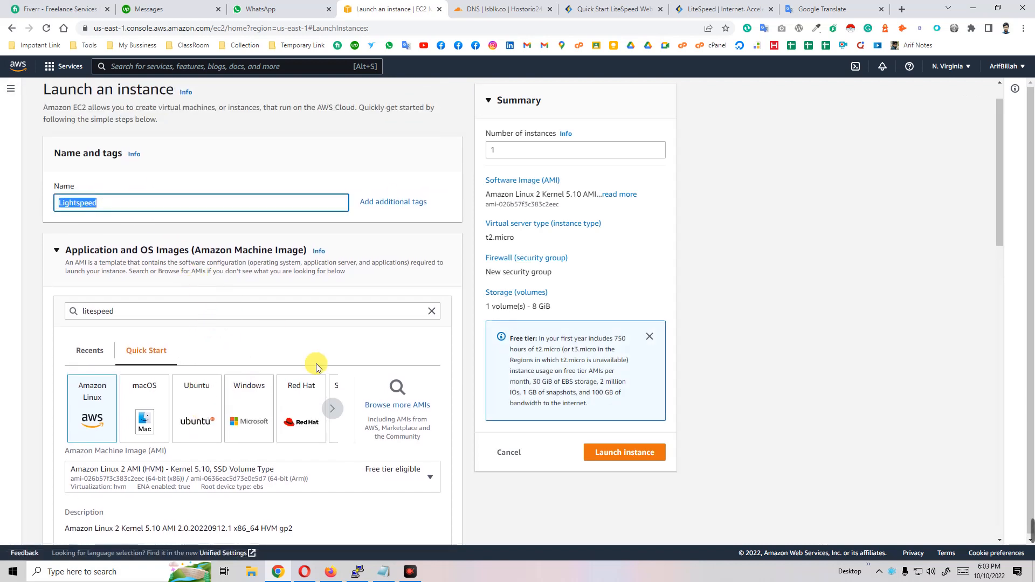
pyautogui.click(393, 415)
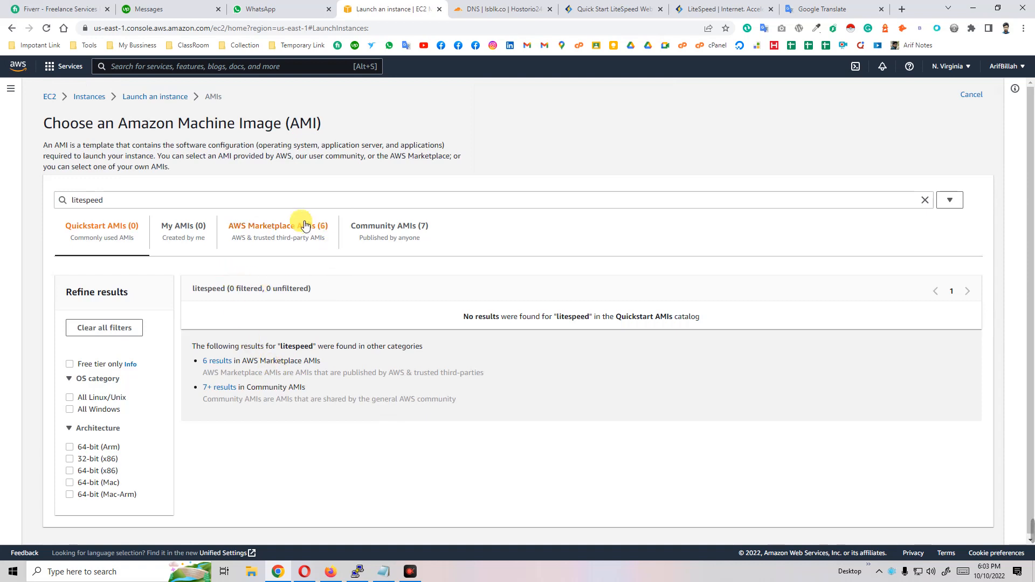
# Step: Choose the AWS Marketplace image "WordPress with LiteSpeed Cache (Powered OpenLiteSpeed)" for the instance and continue with it
pyautogui.click(197, 202)
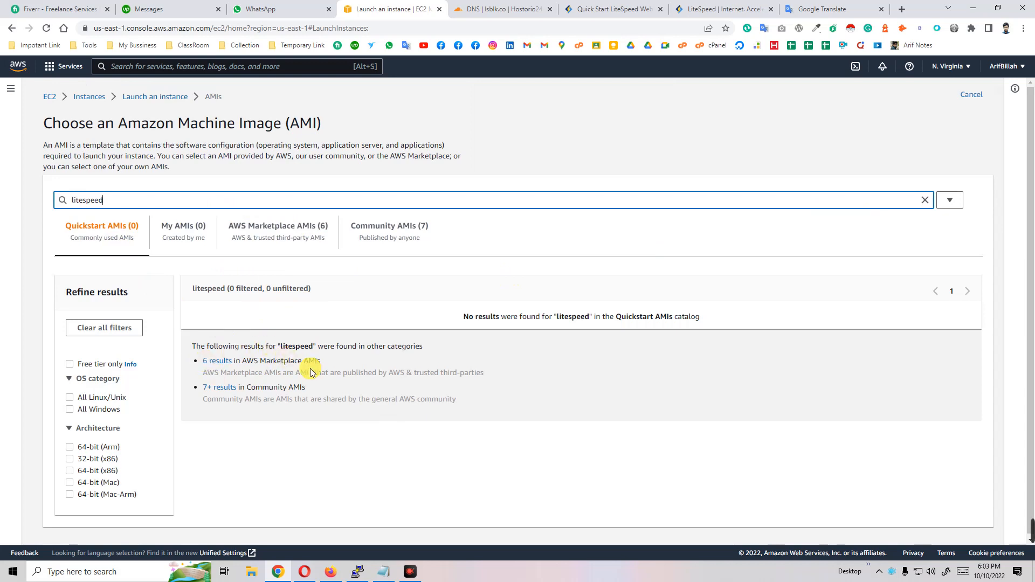
pyautogui.click(212, 361)
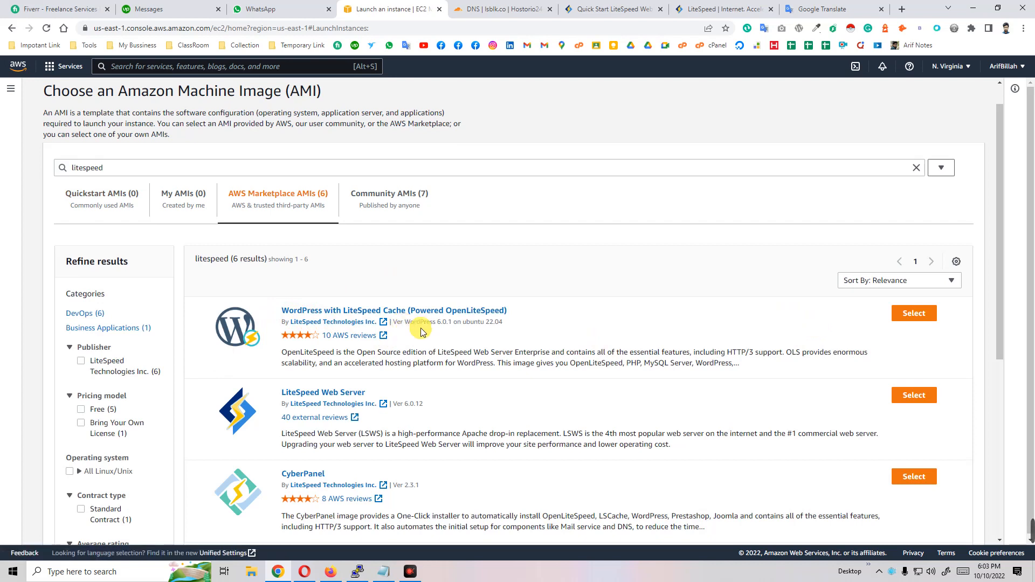
pyautogui.scroll(-3, 408, 329)
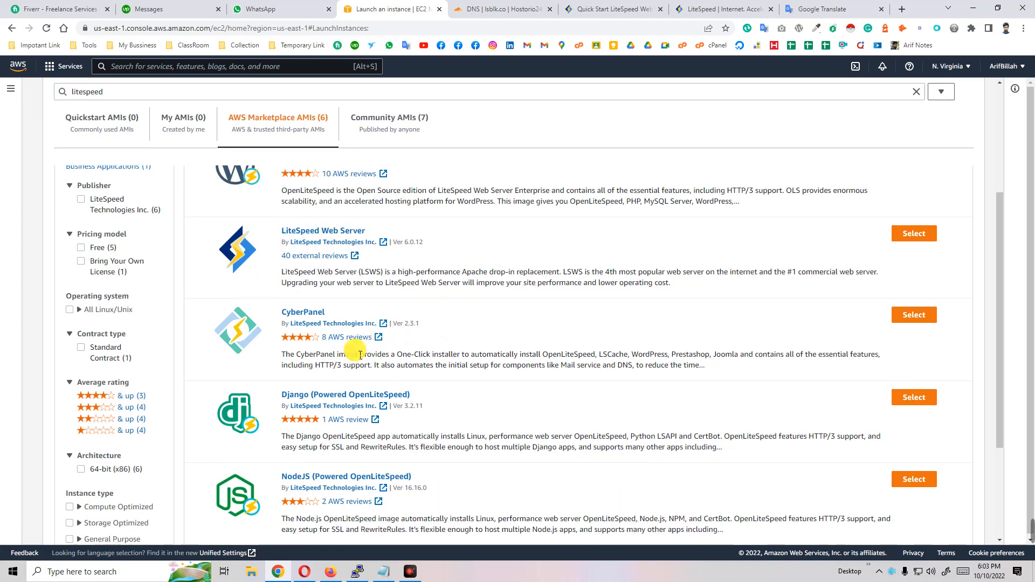
pyautogui.scroll(3, 339, 324)
pyautogui.scroll(-1, 385, 345)
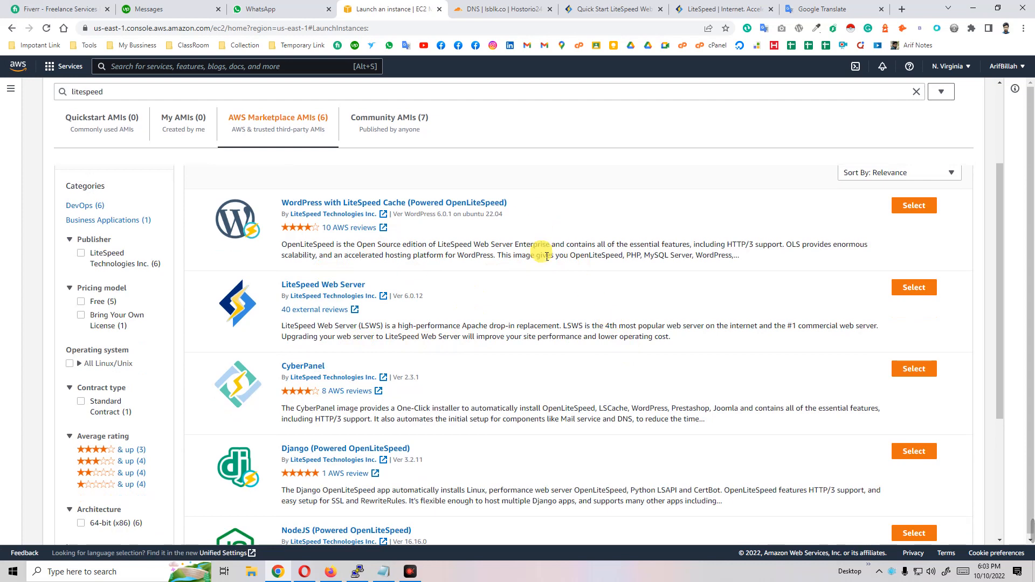
pyautogui.scroll(1, 862, 256)
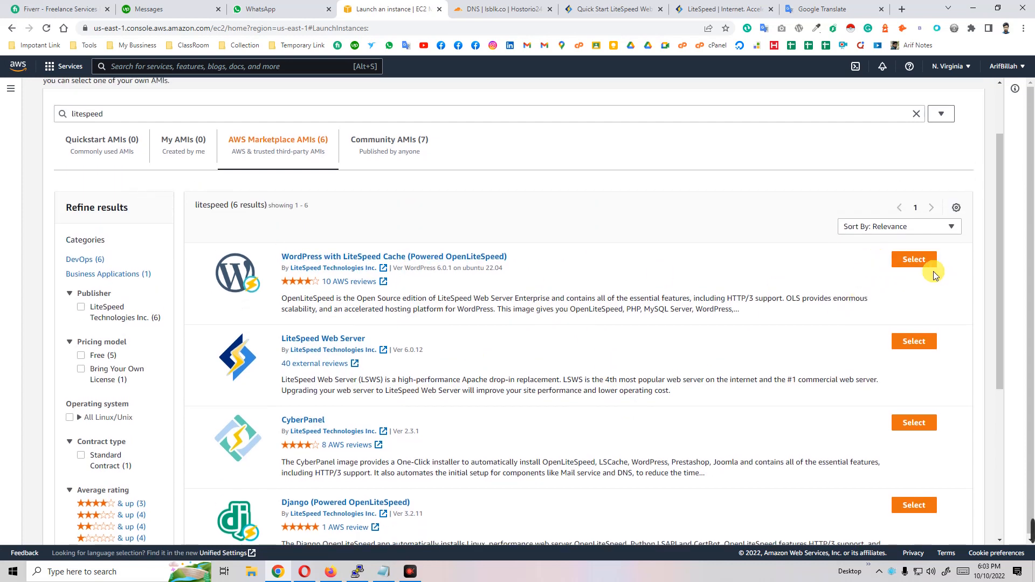
pyautogui.click(907, 261)
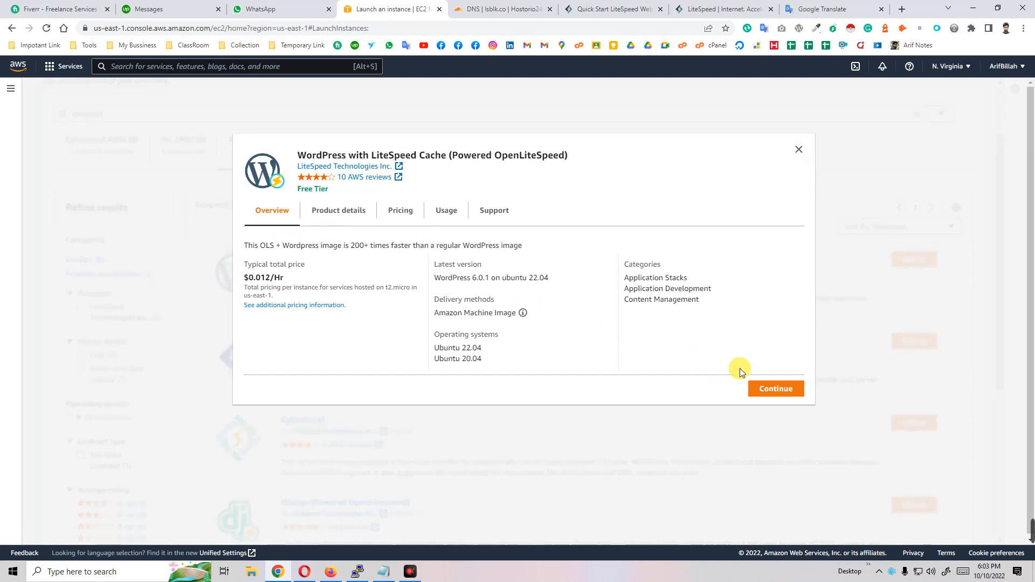
pyautogui.click(770, 389)
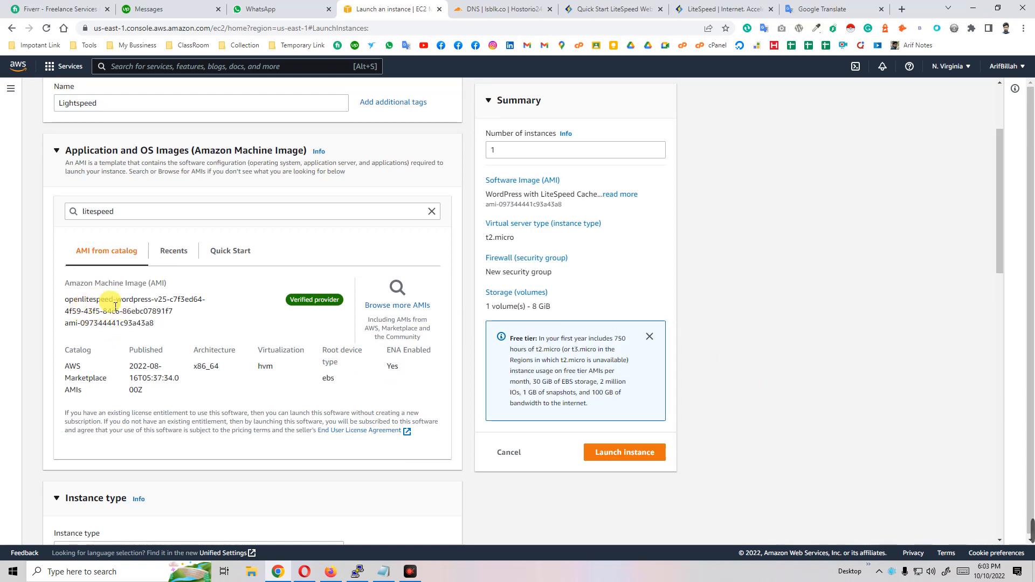
# Step: Examine the available instance types and their vCPU and memory sizes
pyautogui.scroll(-4, 163, 337)
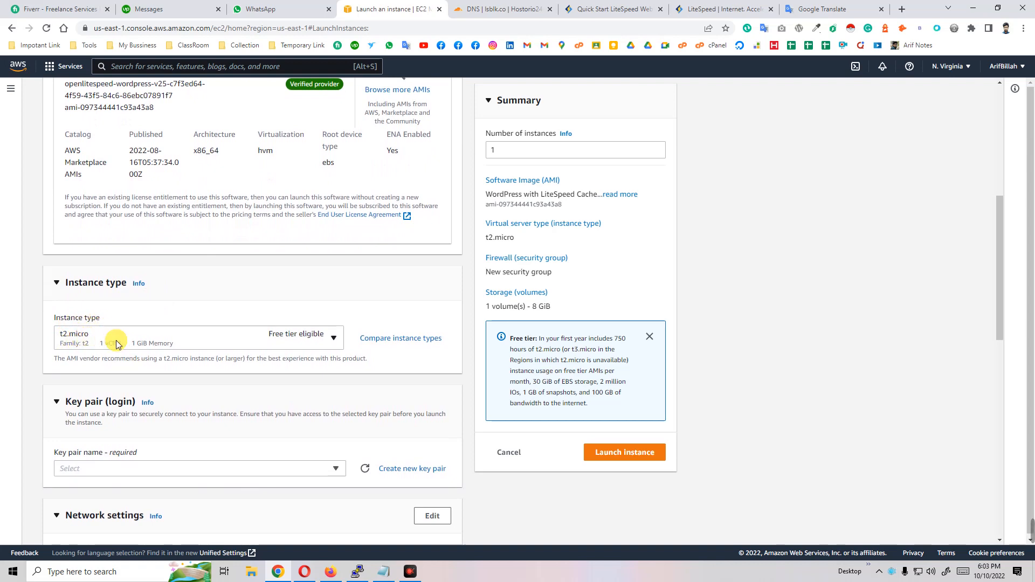
pyautogui.scroll(-1, 130, 378)
pyautogui.scroll(-2, 129, 377)
pyautogui.click(118, 234)
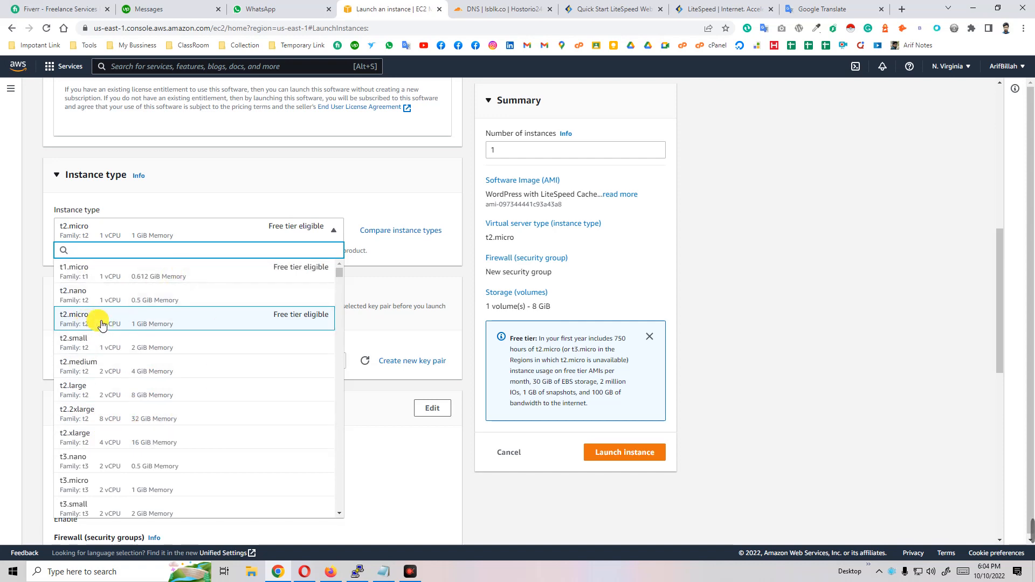
pyautogui.click(331, 236)
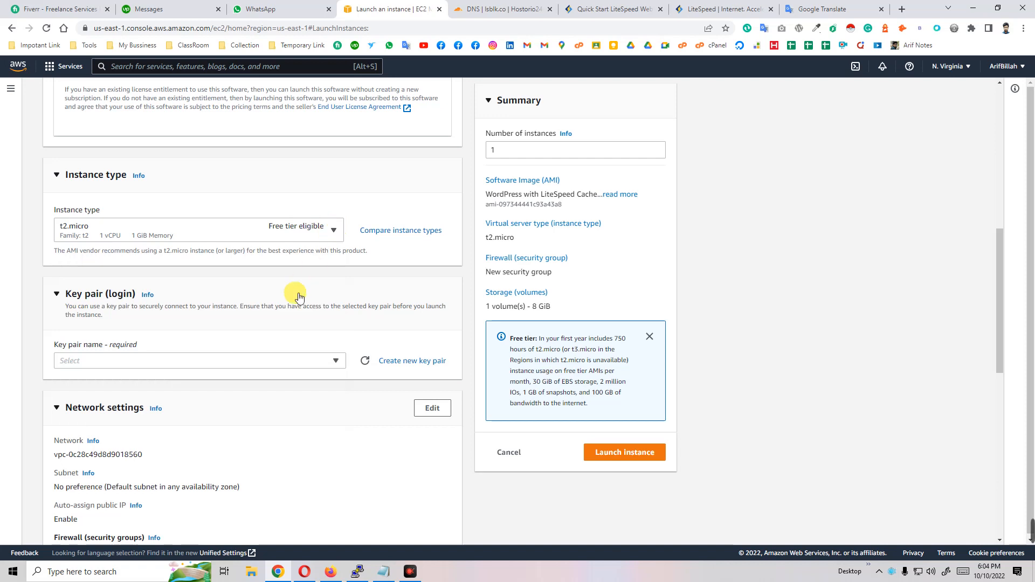
# Step: Assign the existing MyServer key pair for logging in to the instance
pyautogui.scroll(-1, 157, 315)
pyautogui.click(102, 306)
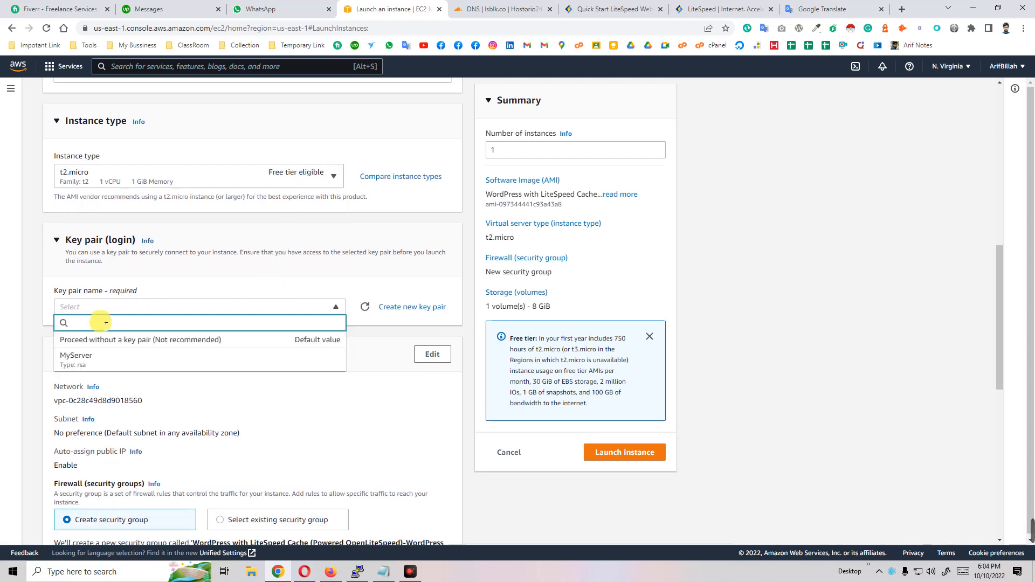
pyautogui.click(107, 355)
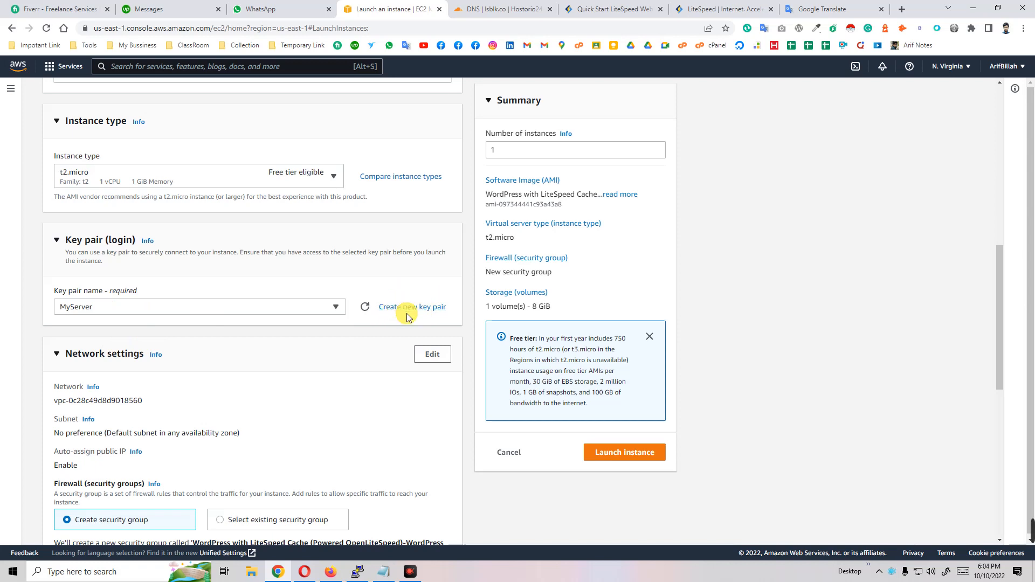
pyautogui.click(407, 308)
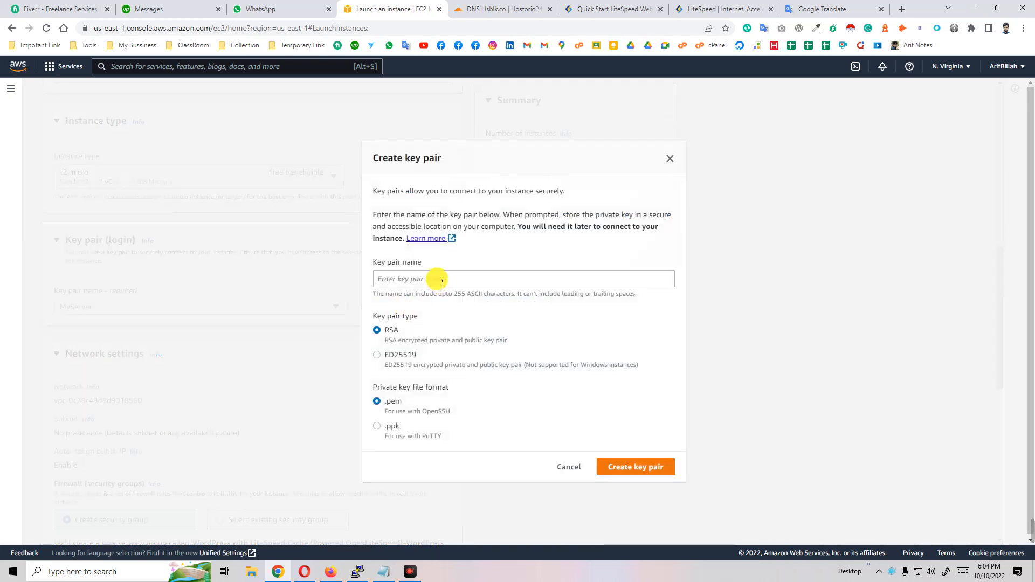
pyautogui.click(441, 279)
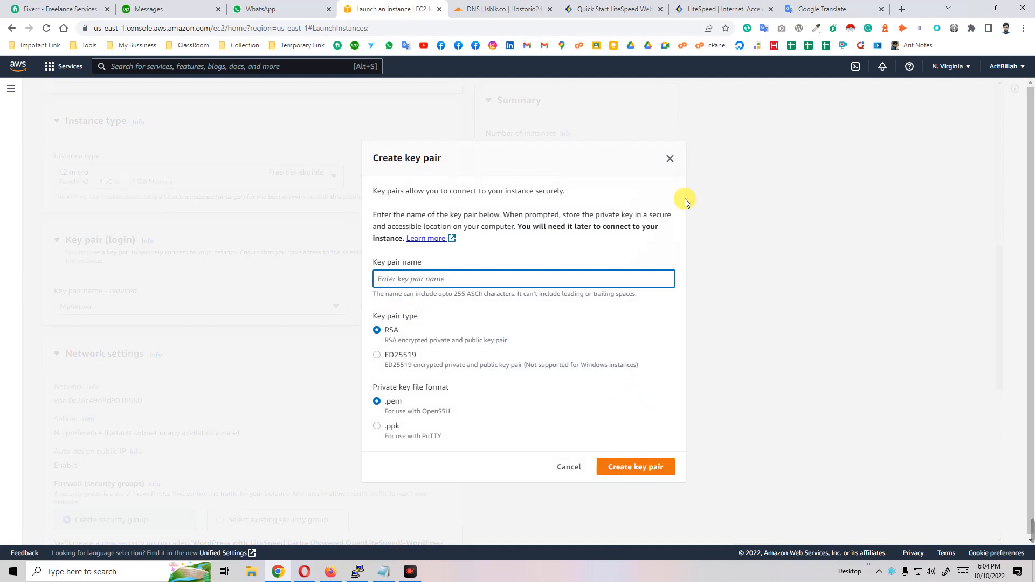
pyautogui.click(669, 158)
pyautogui.click(119, 312)
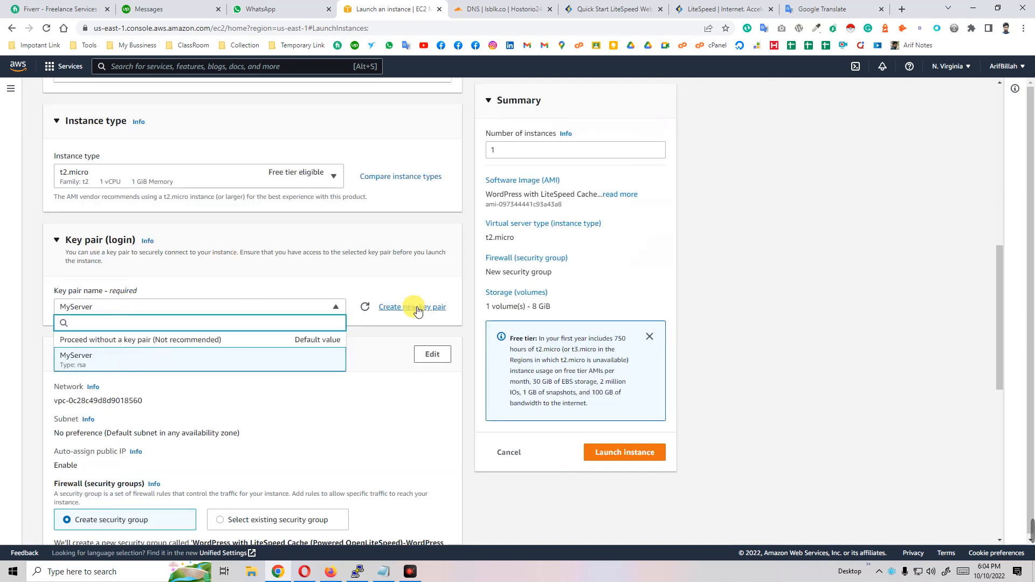
pyautogui.scroll(-2, 321, 418)
pyautogui.click(376, 302)
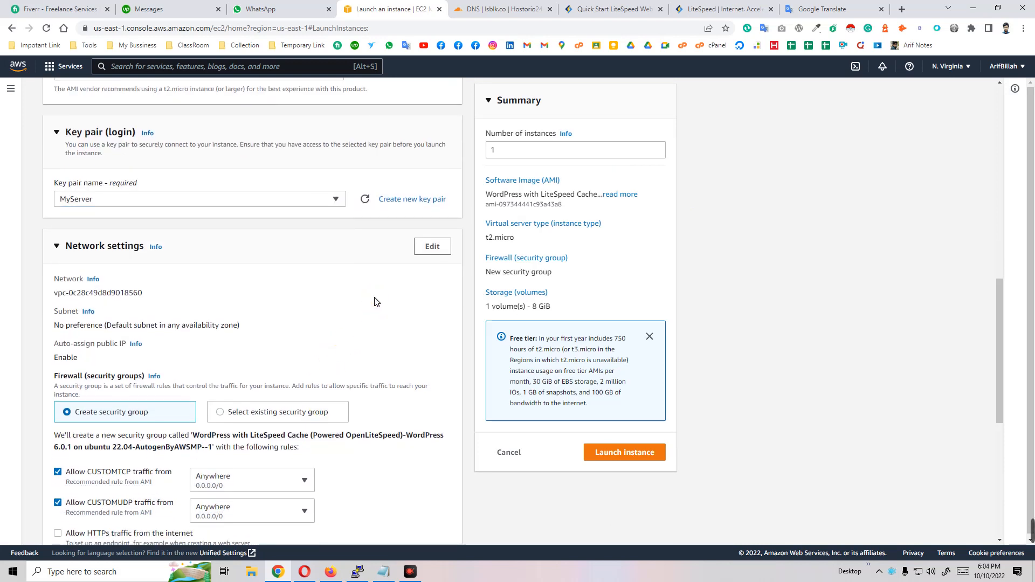
pyautogui.scroll(-2, 376, 301)
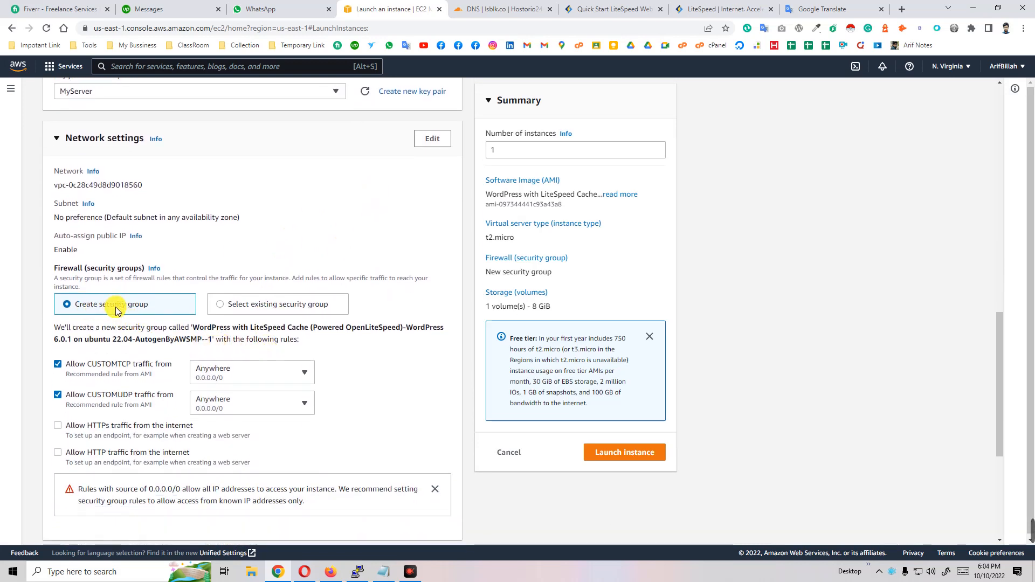
pyautogui.click(223, 305)
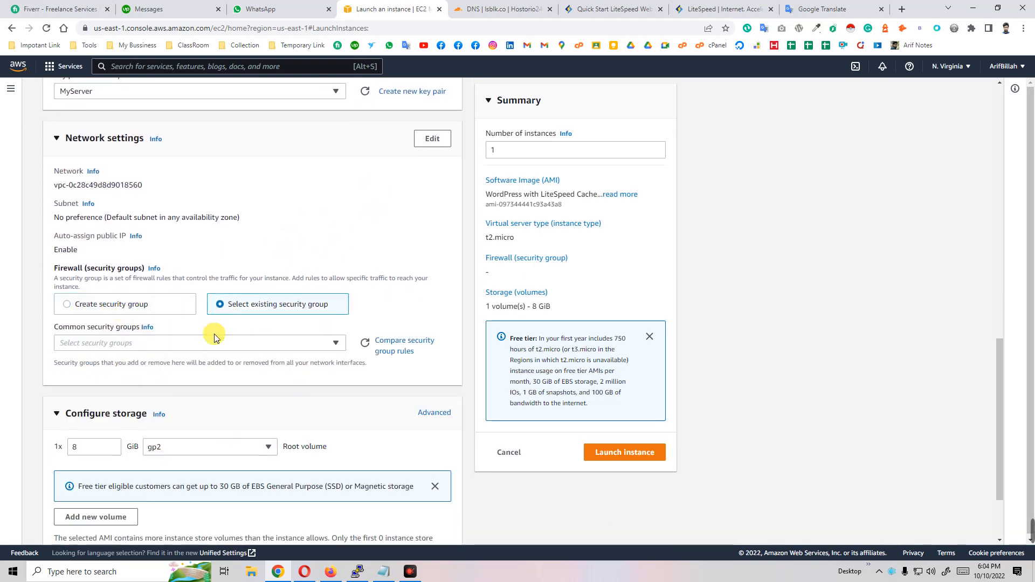
pyautogui.click(216, 343)
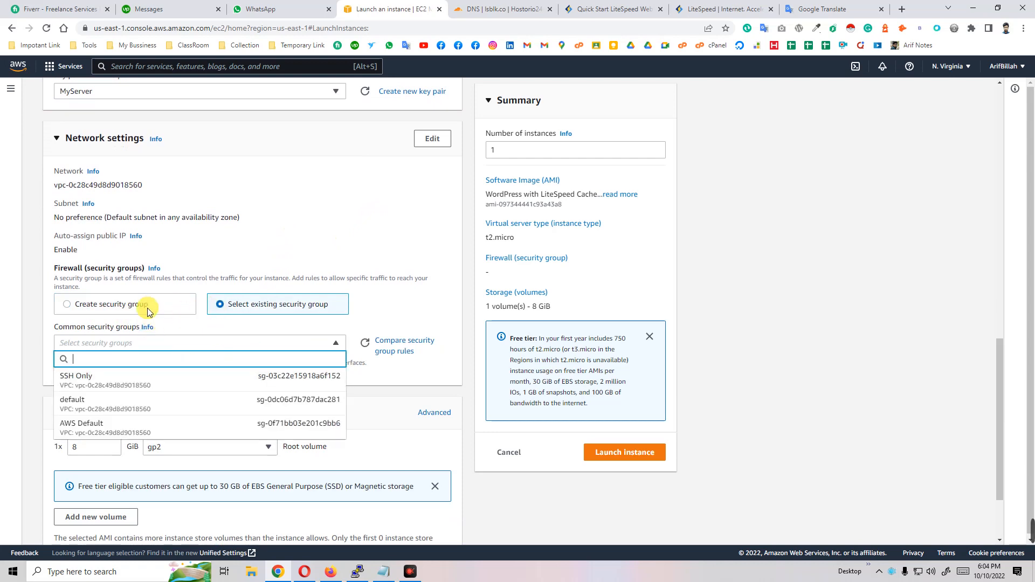
pyautogui.click(121, 310)
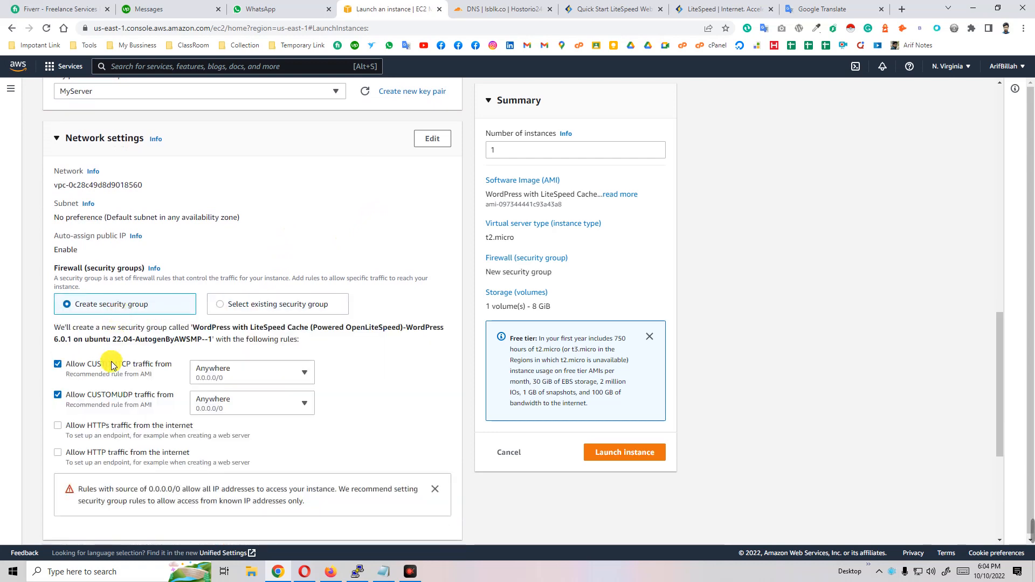
# Step: Allow HTTPS and HTTP traffic from the internet in the new security group's rules
pyautogui.scroll(-1, 87, 392)
pyautogui.click(58, 373)
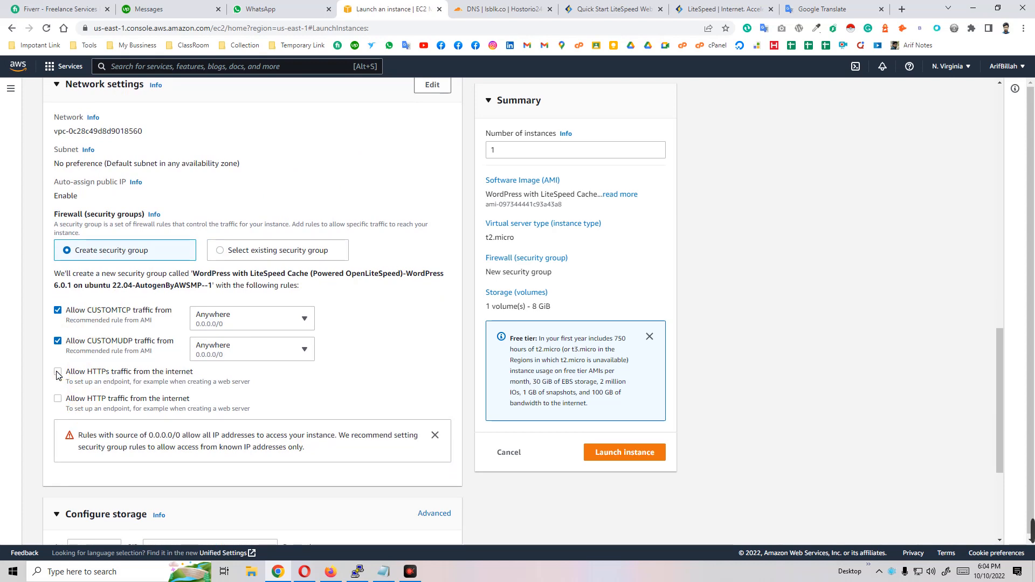
pyautogui.click(58, 399)
# Step: Set the size of the instance's gp2 root volume to 10 GiB
pyautogui.scroll(-1, 80, 291)
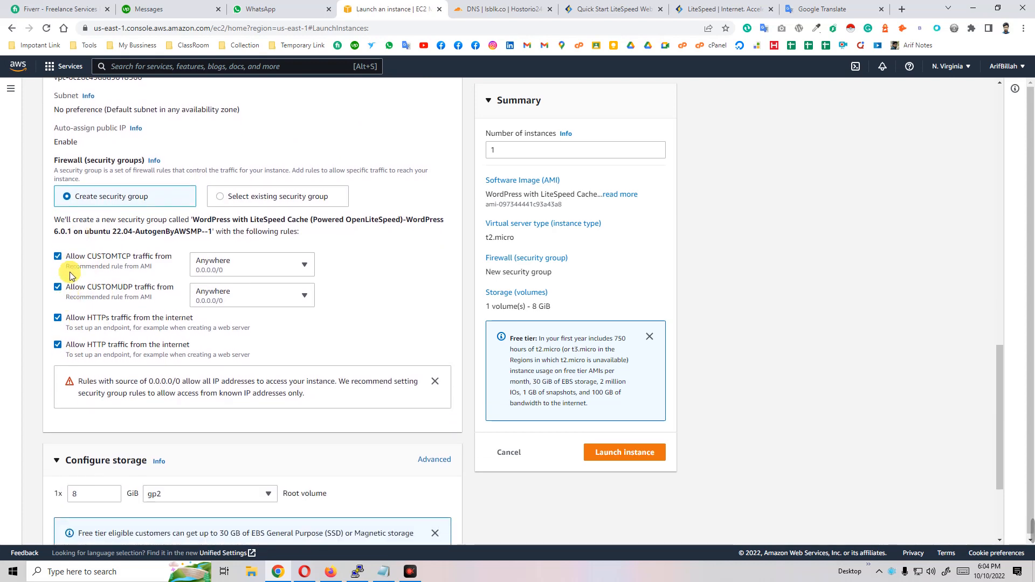
pyautogui.scroll(-1, 88, 302)
pyautogui.scroll(-2, 88, 301)
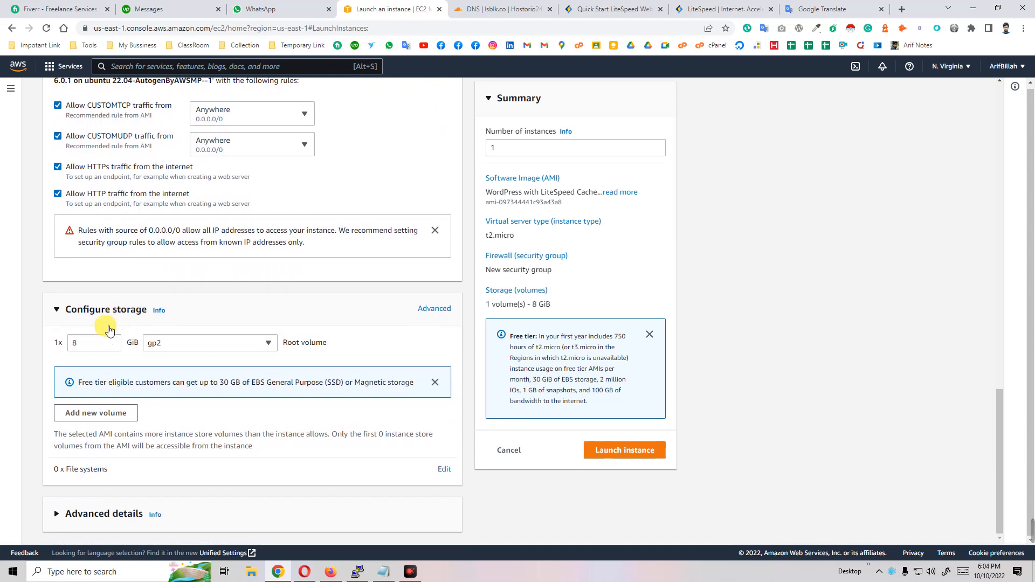
pyautogui.doubleClick(86, 343)
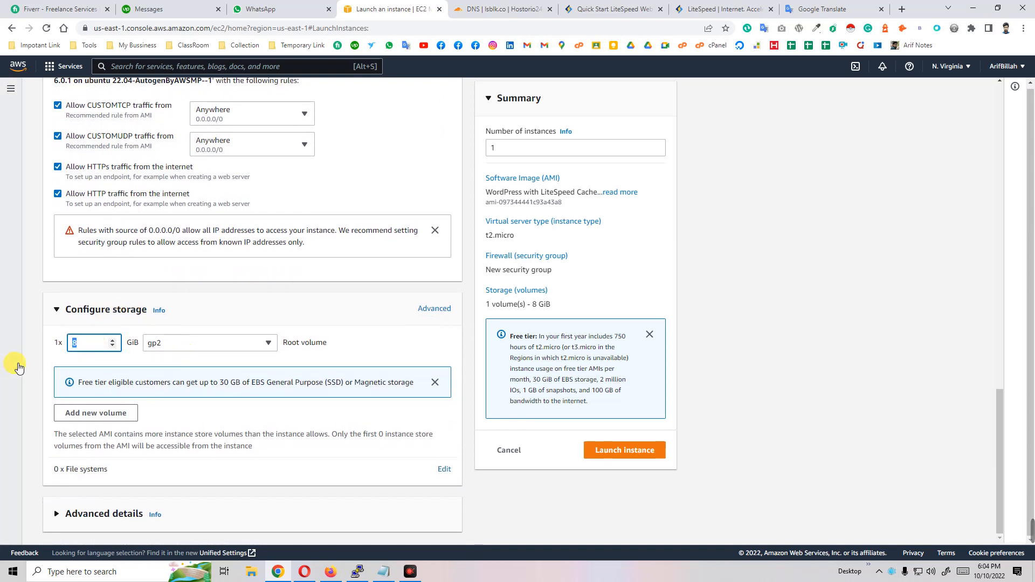
pyautogui.doubleClick(79, 350)
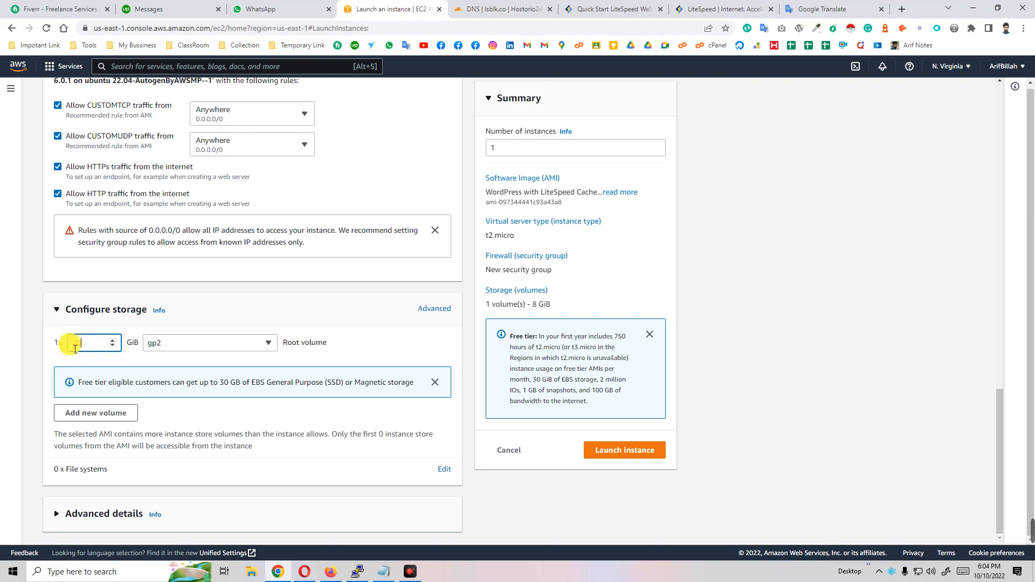
pyautogui.doubleClick(76, 347)
pyautogui.write('10')
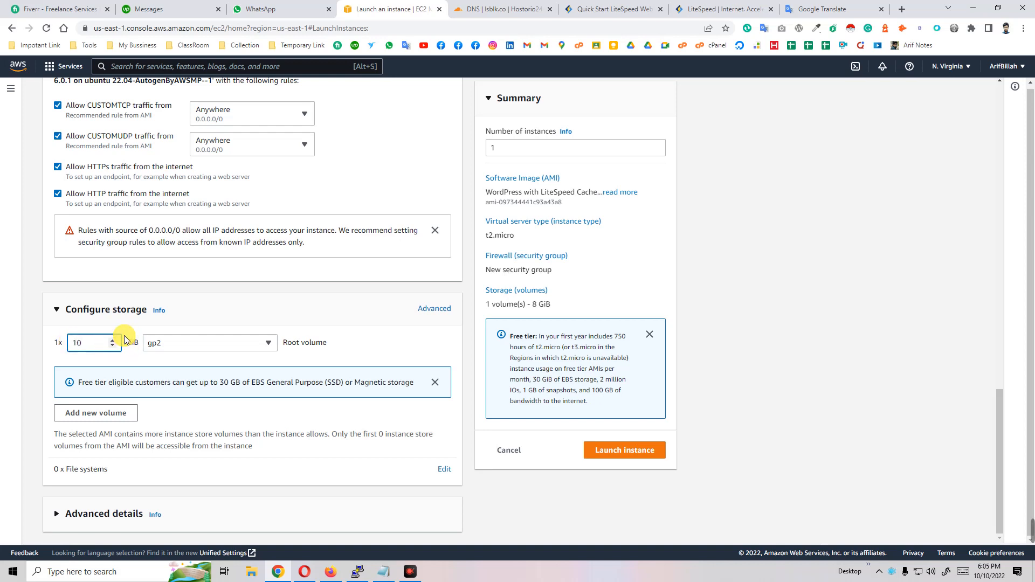
pyautogui.doubleClick(75, 348)
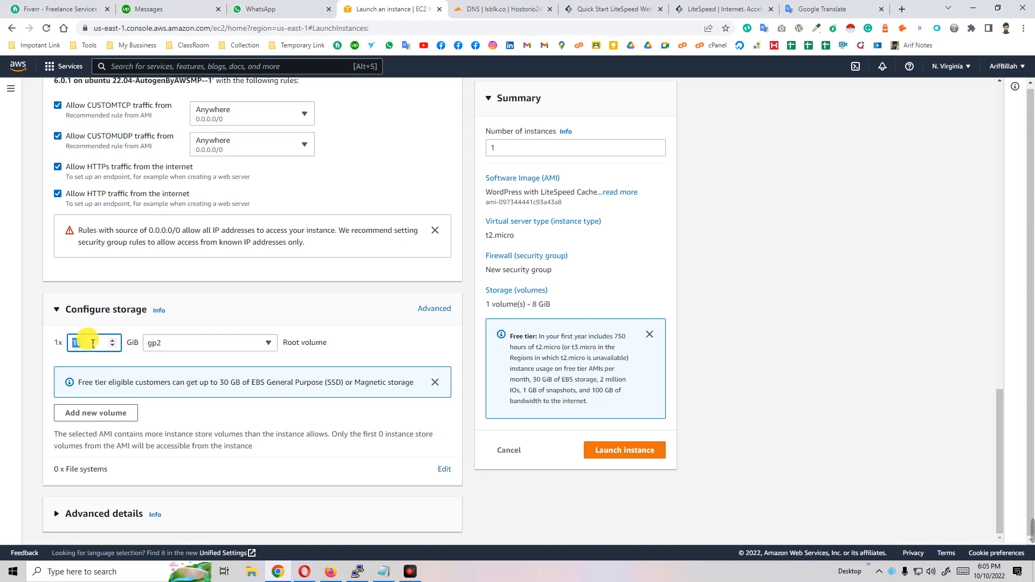
pyautogui.scroll(1, 324, 342)
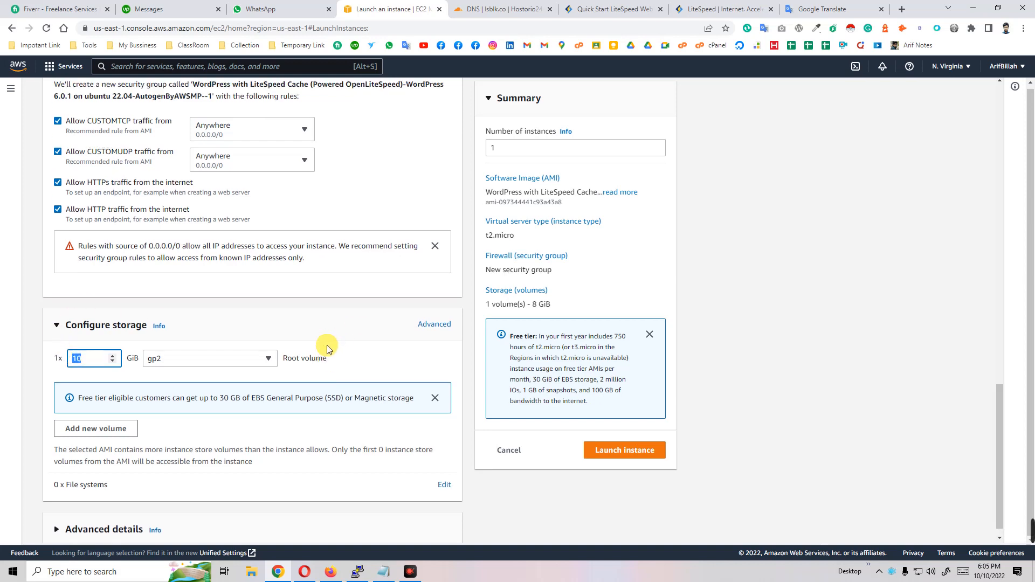
pyautogui.scroll(-1, 331, 341)
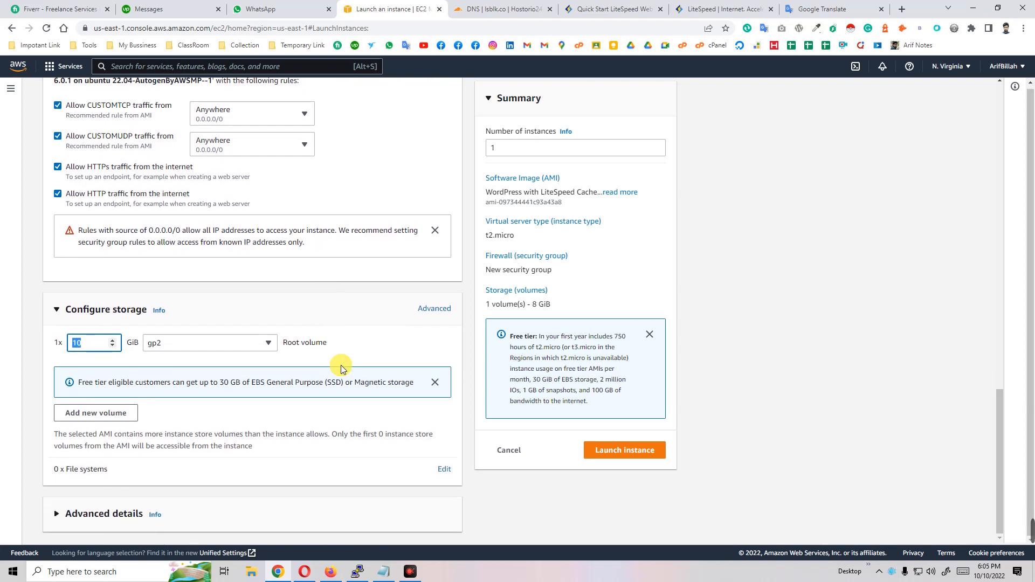
# Step: Examine the advanced details and review the instance count, instance type, key pair and network settings before launching
pyautogui.click(58, 513)
pyautogui.scroll(-1, 112, 486)
pyautogui.scroll(-8, 112, 487)
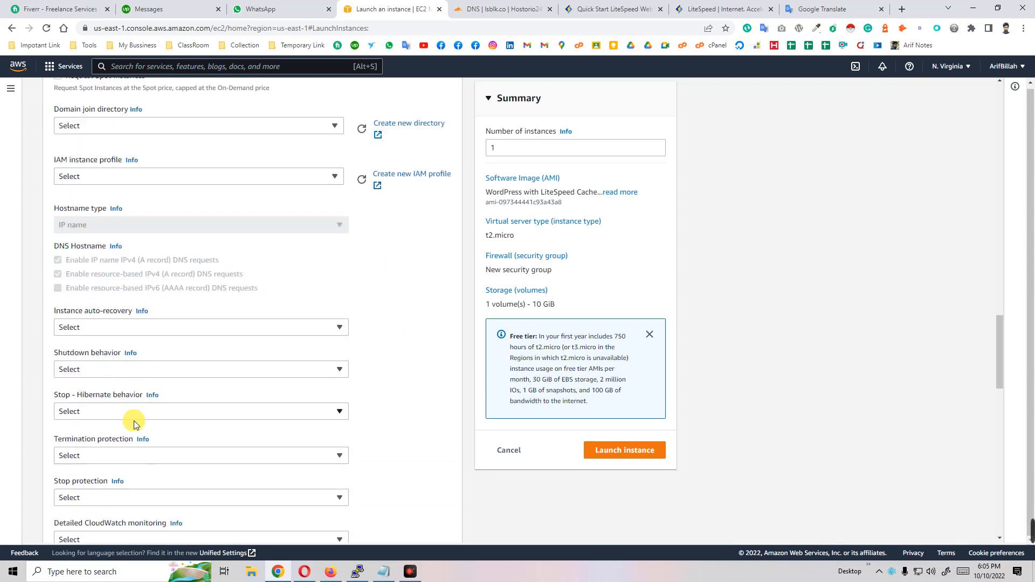
pyautogui.scroll(5, 132, 415)
pyautogui.scroll(15, 428, 339)
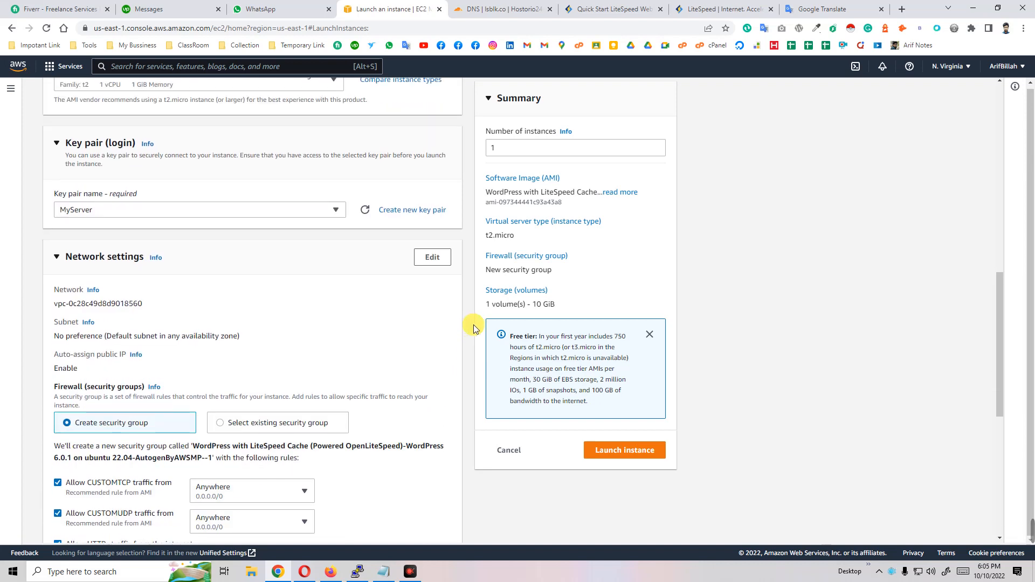
pyautogui.click(507, 151)
pyautogui.doubleClick(507, 151)
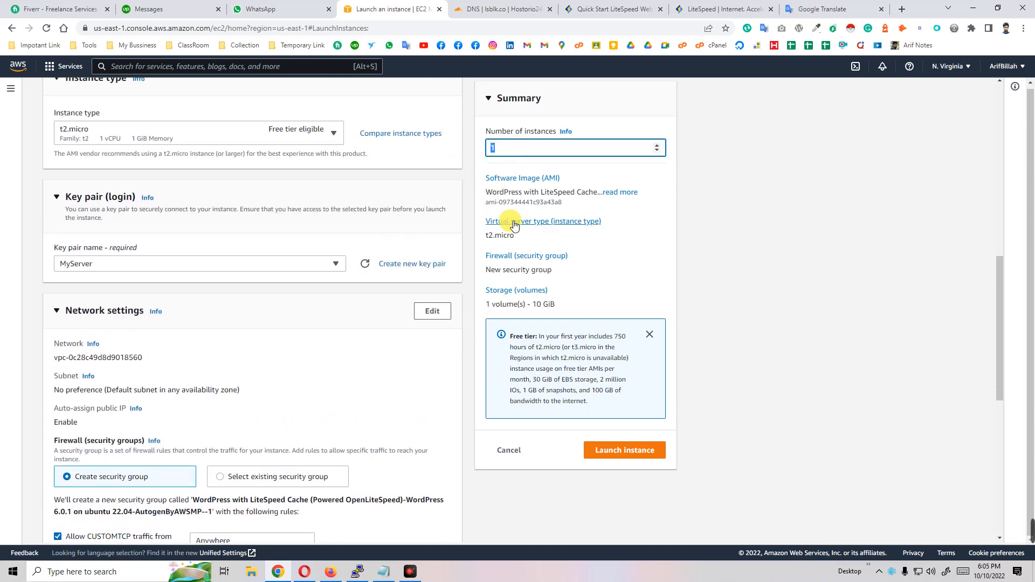
pyautogui.scroll(1, 512, 212)
pyautogui.scroll(-2, 410, 244)
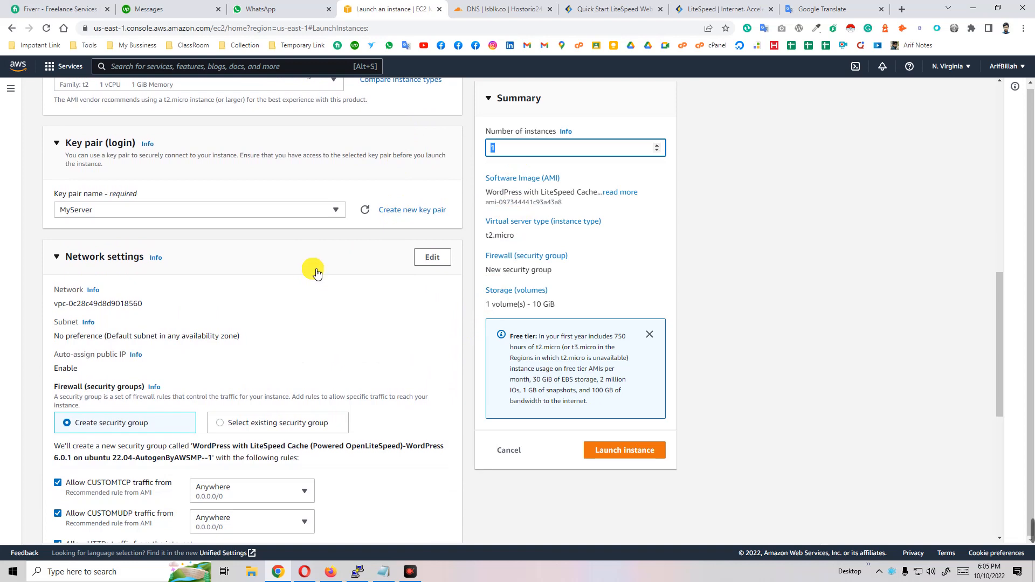
pyautogui.scroll(8, 182, 323)
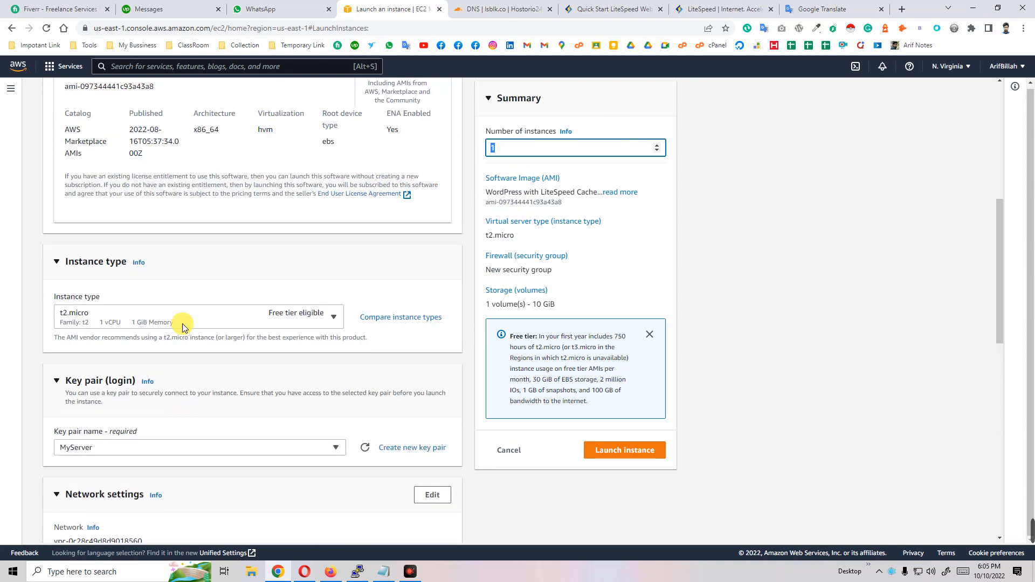
pyautogui.scroll(-4, 248, 248)
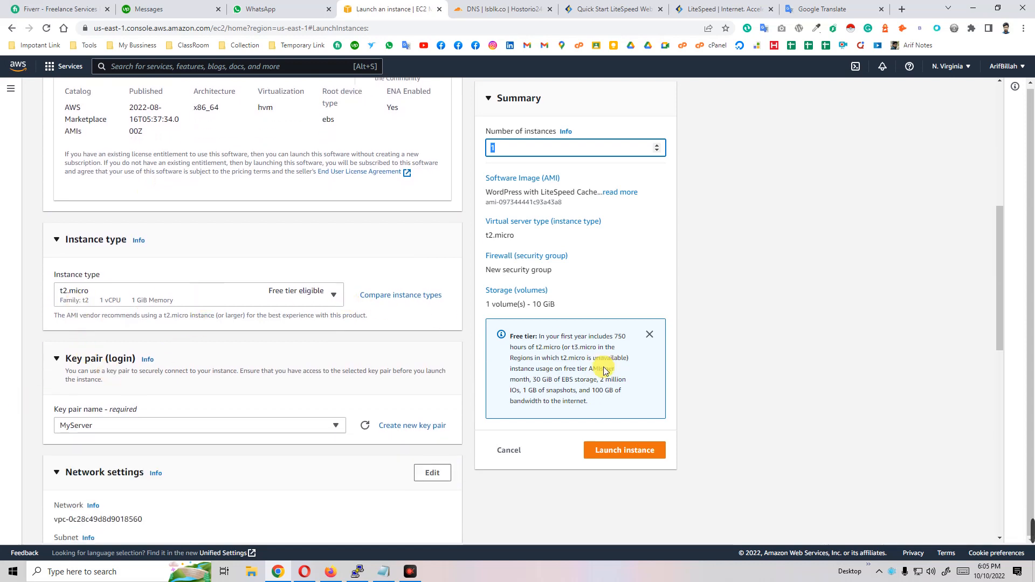
# Step: Launch the configured instance and bring up the refreshed list of all instances
pyautogui.click(609, 452)
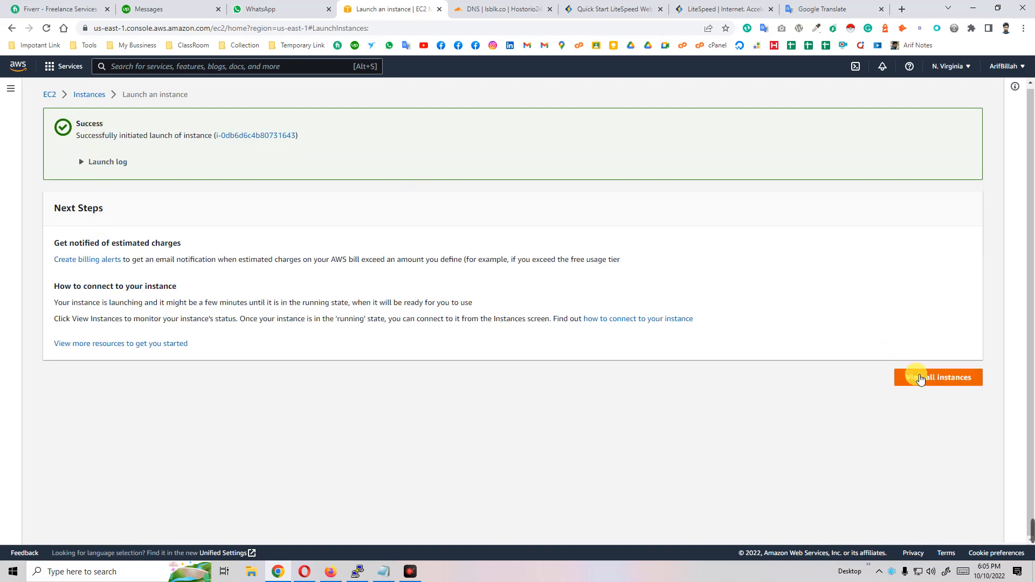
pyautogui.click(935, 383)
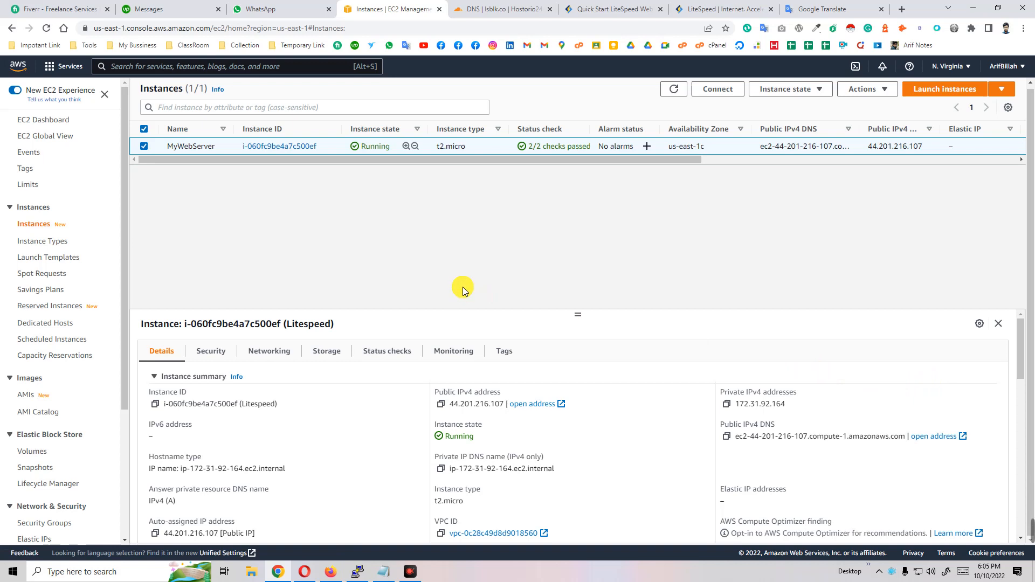
pyautogui.click(673, 90)
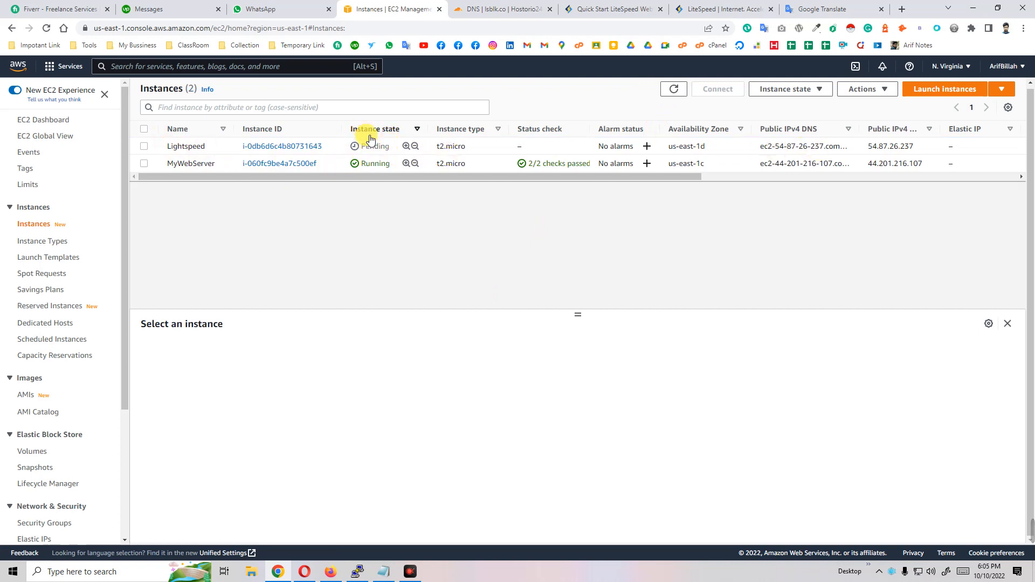
# Step: Copy the Lightspeed instance's public IPv4 address, 54.87.26.237, and save it as the address of the lsblk.co A record in Cloudflare
pyautogui.click(276, 150)
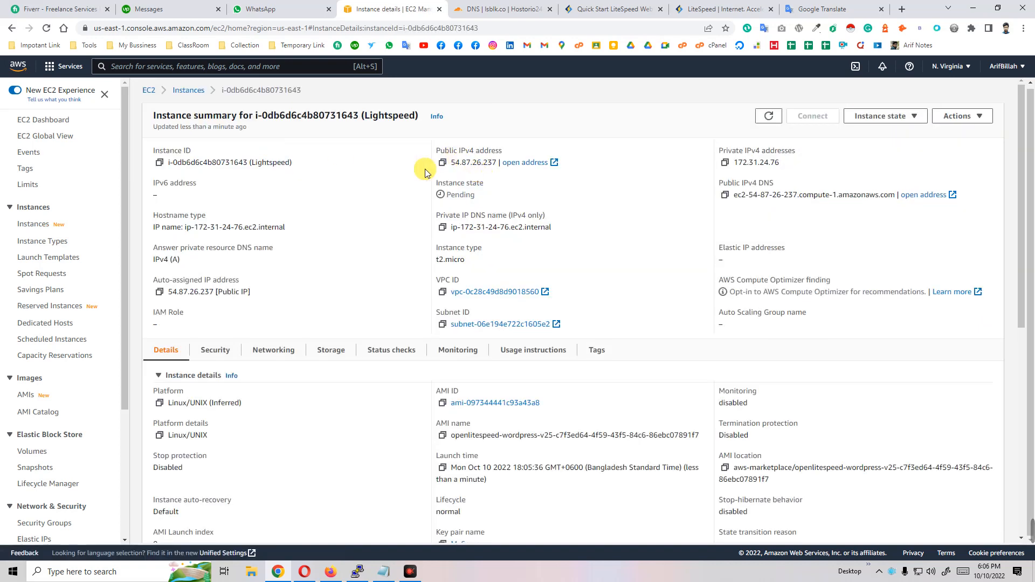
pyautogui.click(442, 163)
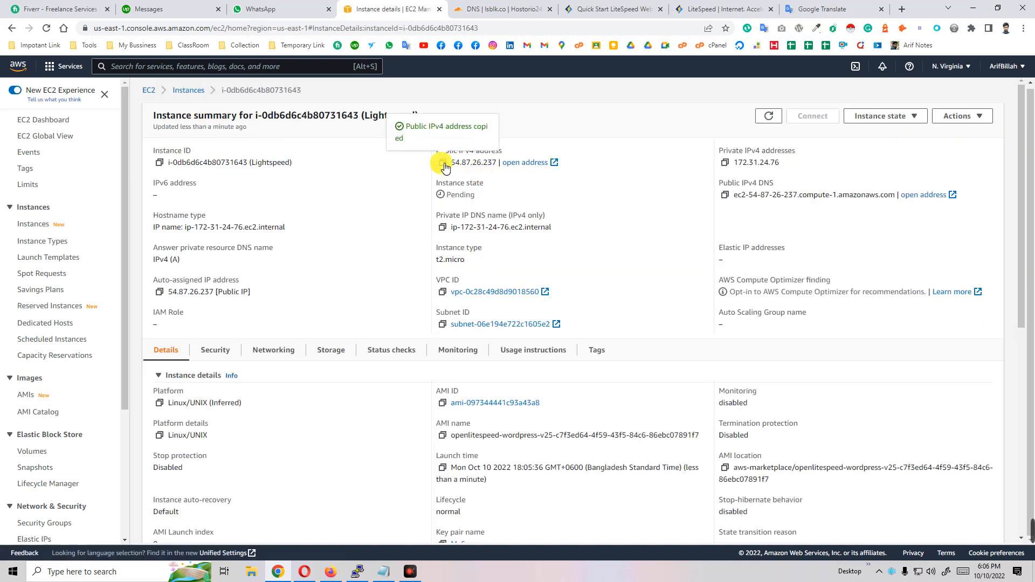
pyautogui.click(488, 10)
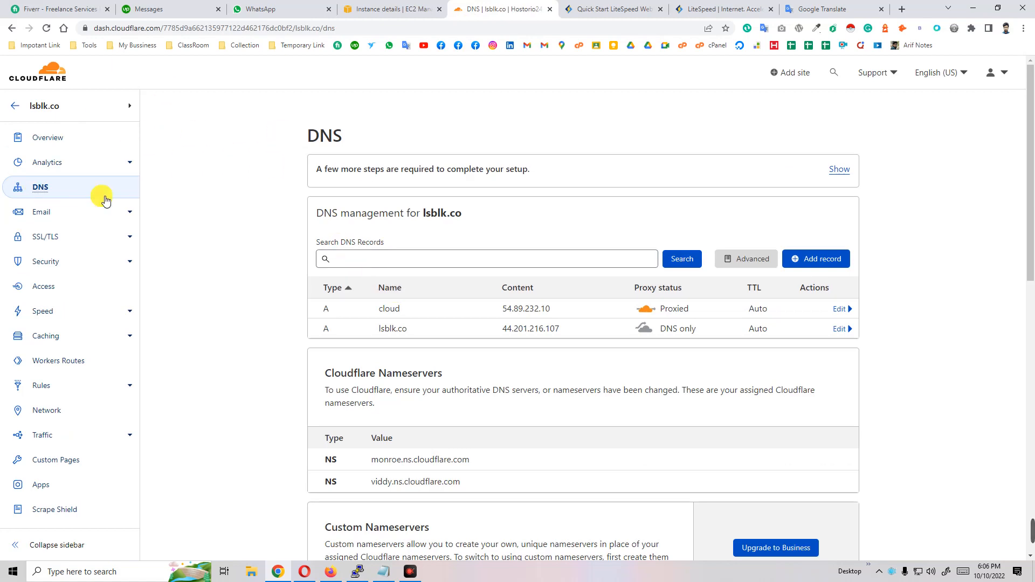
pyautogui.click(838, 329)
pyautogui.click(604, 365)
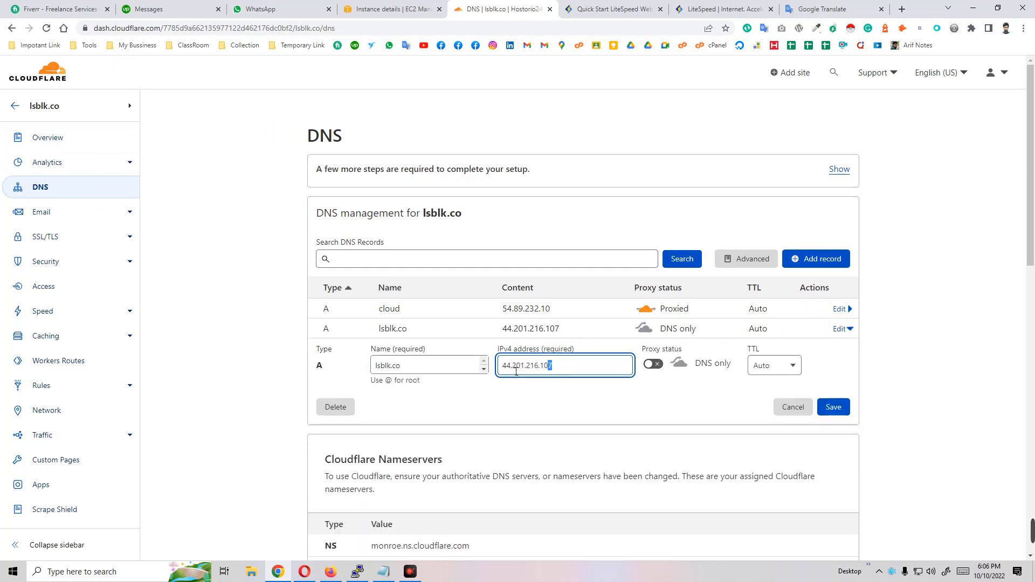
pyautogui.moveTo(604, 365); pyautogui.dragTo(447, 370)
pyautogui.hotkey('ctrl', 'v')
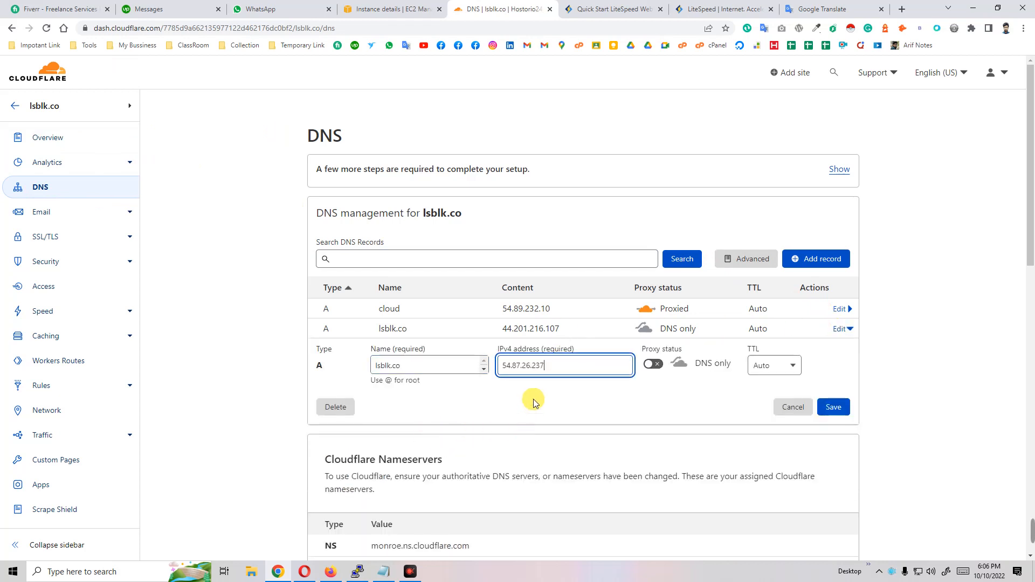
pyautogui.click(835, 407)
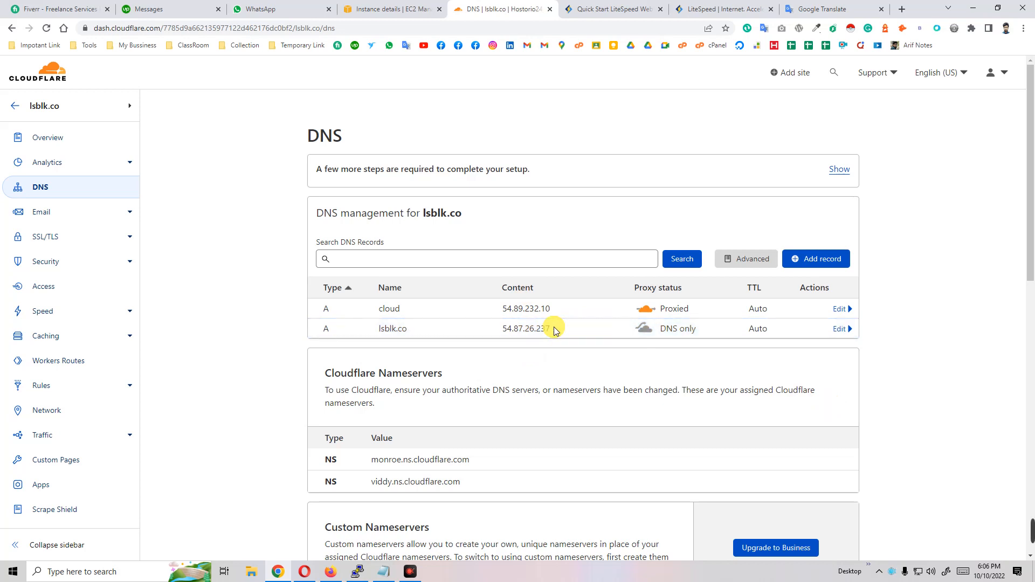
# Step: Purge all cached files for lsblk.co in Cloudflare
pyautogui.click(88, 147)
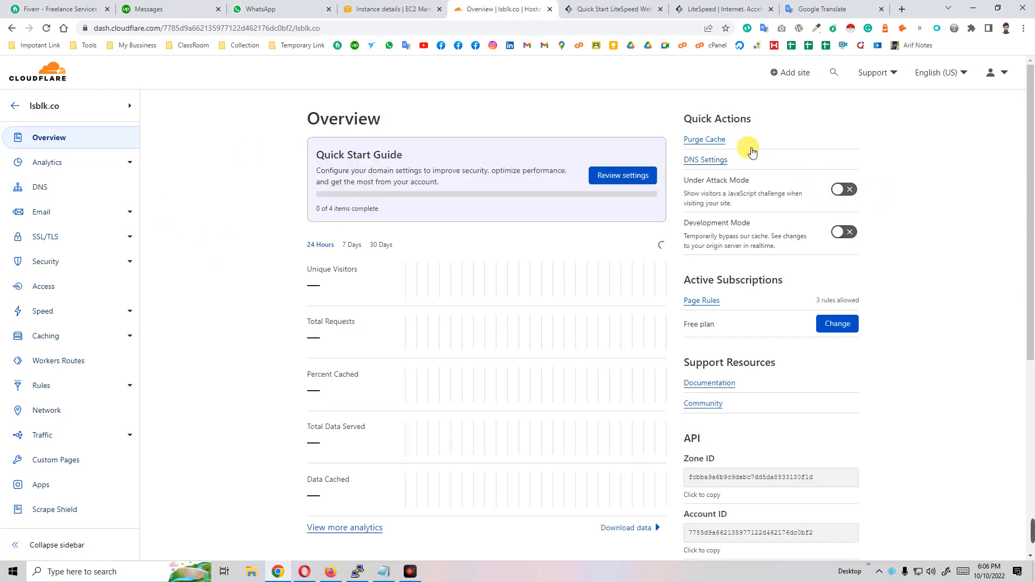
pyautogui.click(697, 159)
pyautogui.click(750, 224)
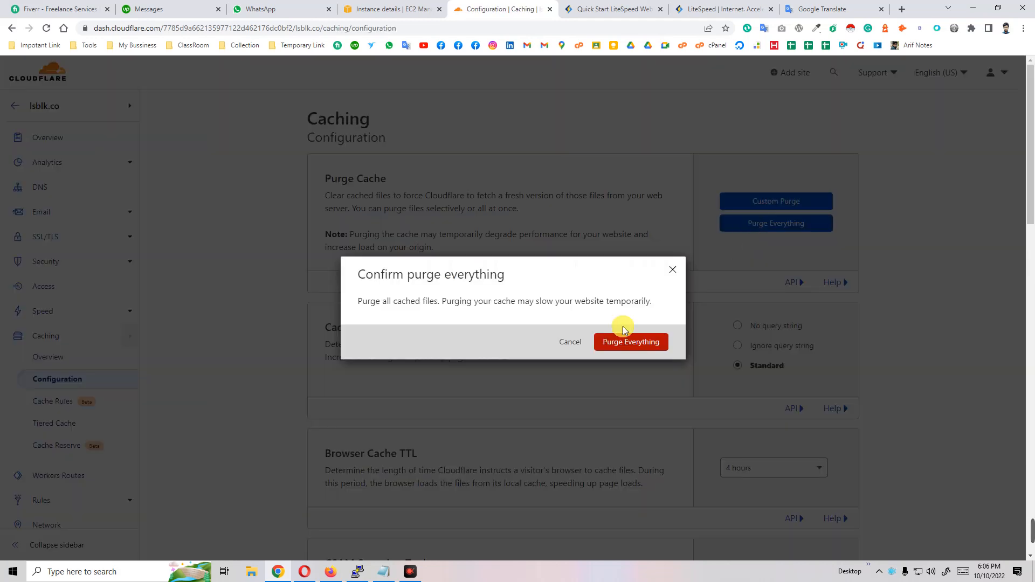
pyautogui.click(607, 347)
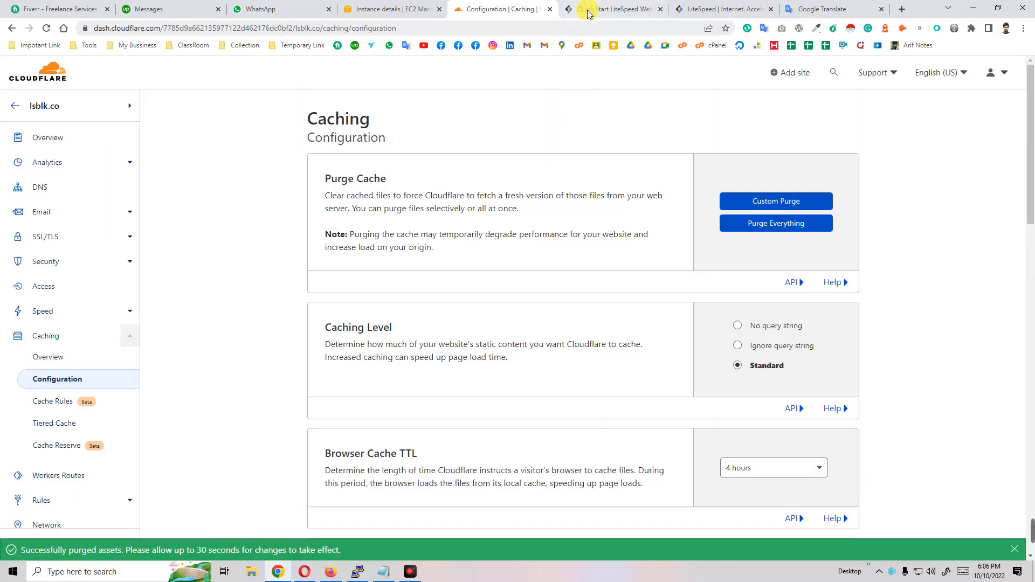
# Step: Switch back to AWS, reload the Lightspeed instance's details and try to connect to it as root through EC2 Instance Connect
pyautogui.click(367, 9)
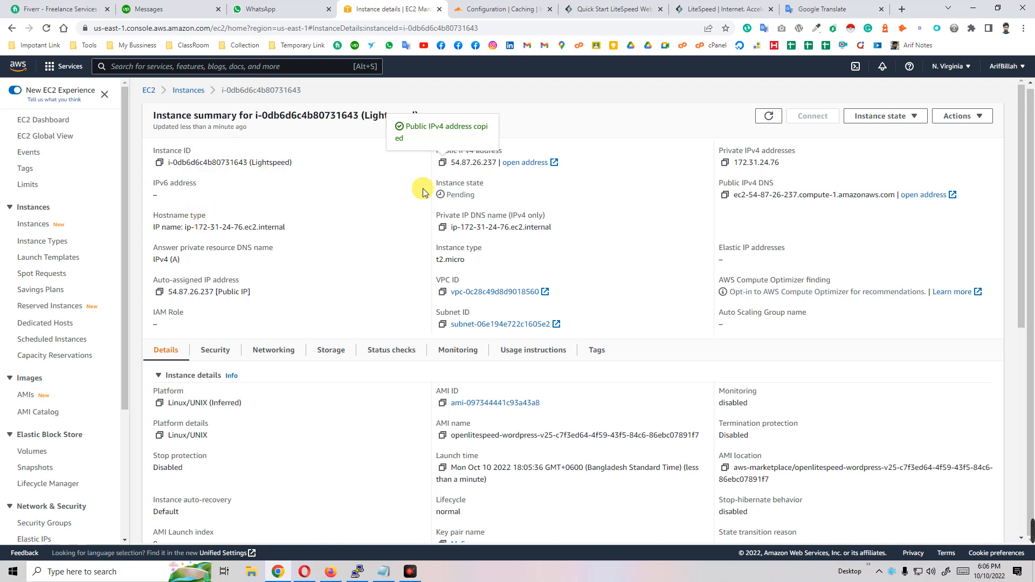
pyautogui.click(47, 28)
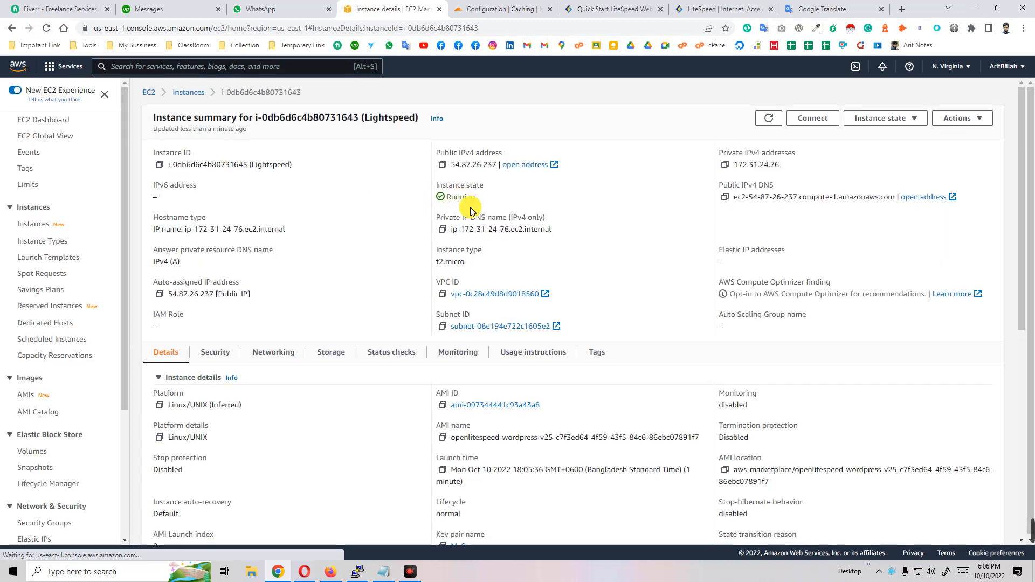
pyautogui.click(806, 119)
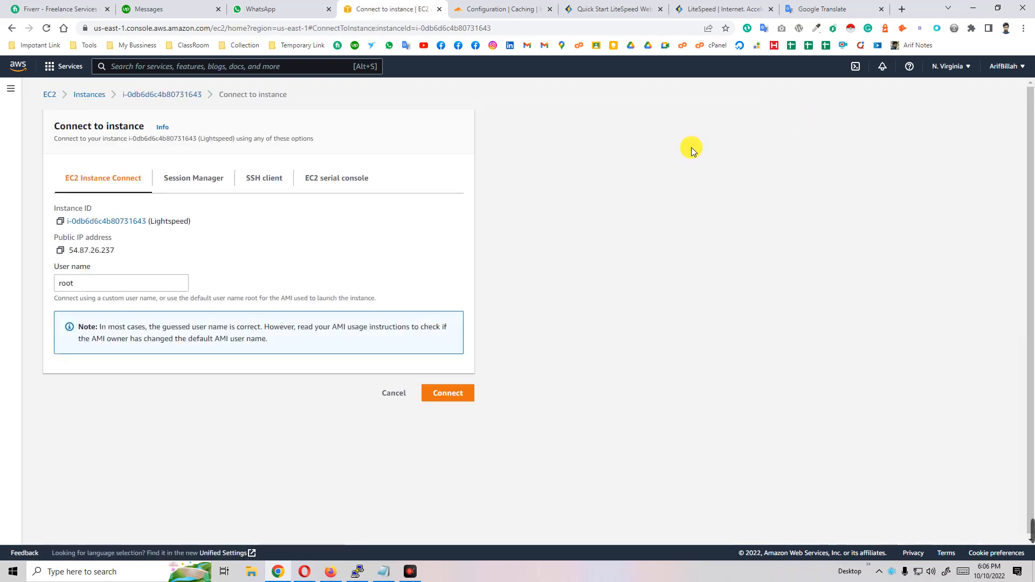
pyautogui.click(454, 395)
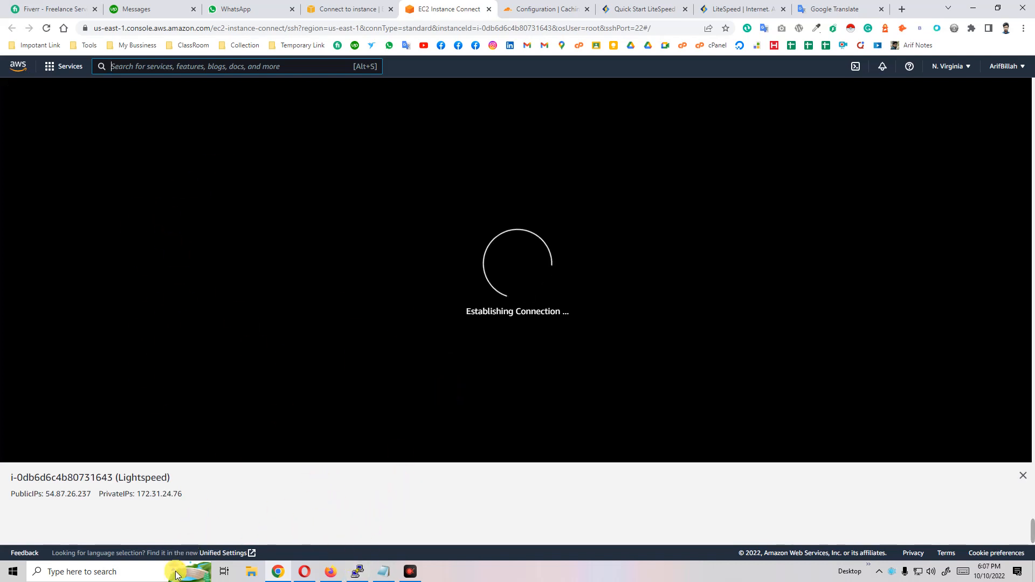
pyautogui.click(64, 577)
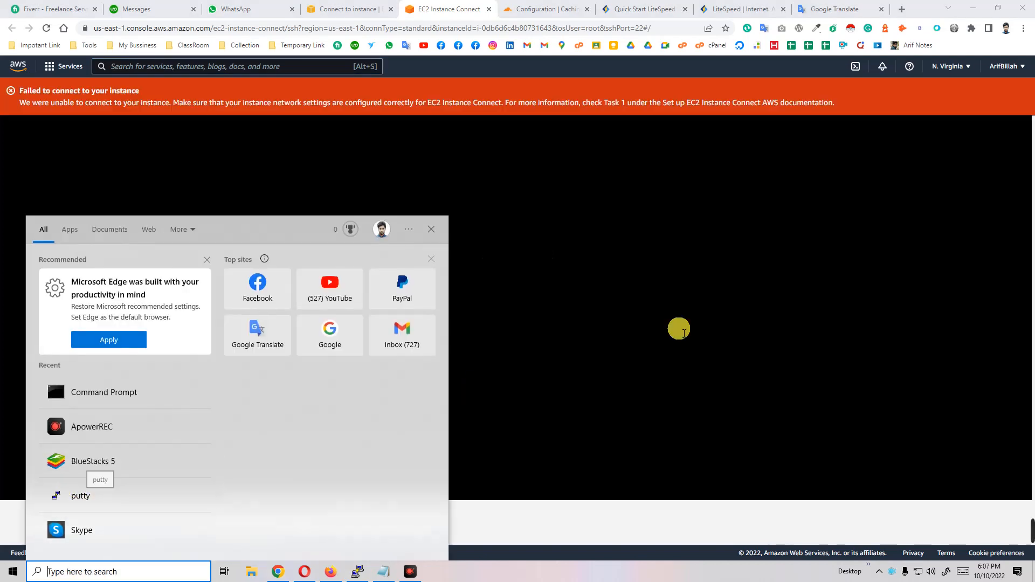
pyautogui.click(758, 292)
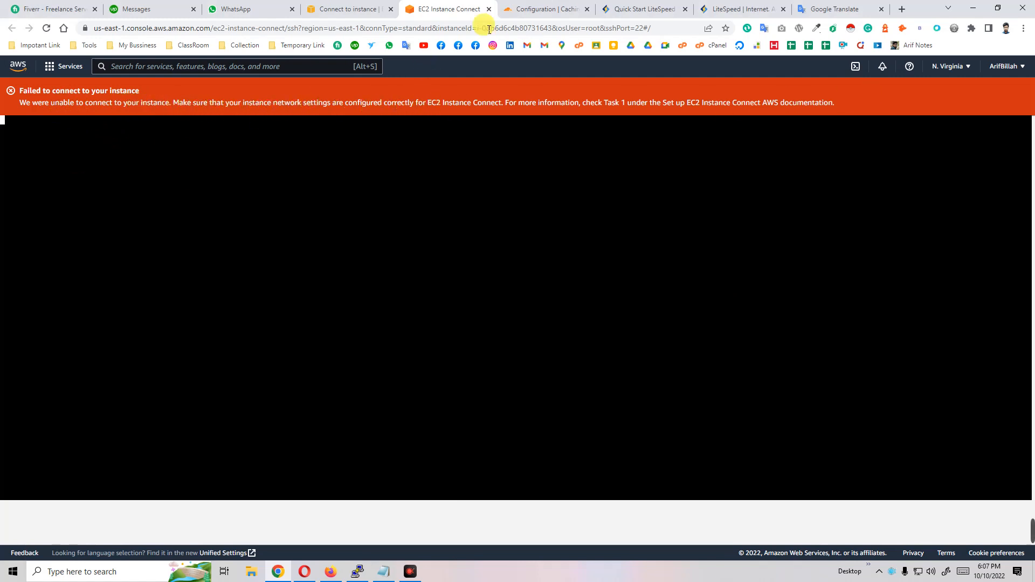
pyautogui.click(488, 9)
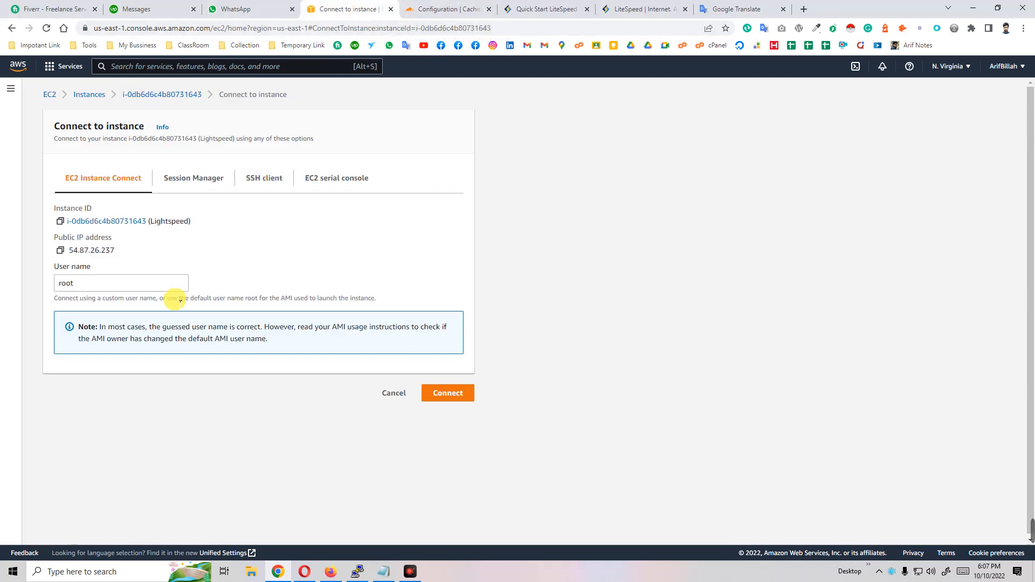
# Step: Check the Lightspeed instance's status check in the list of instances
pyautogui.click(90, 95)
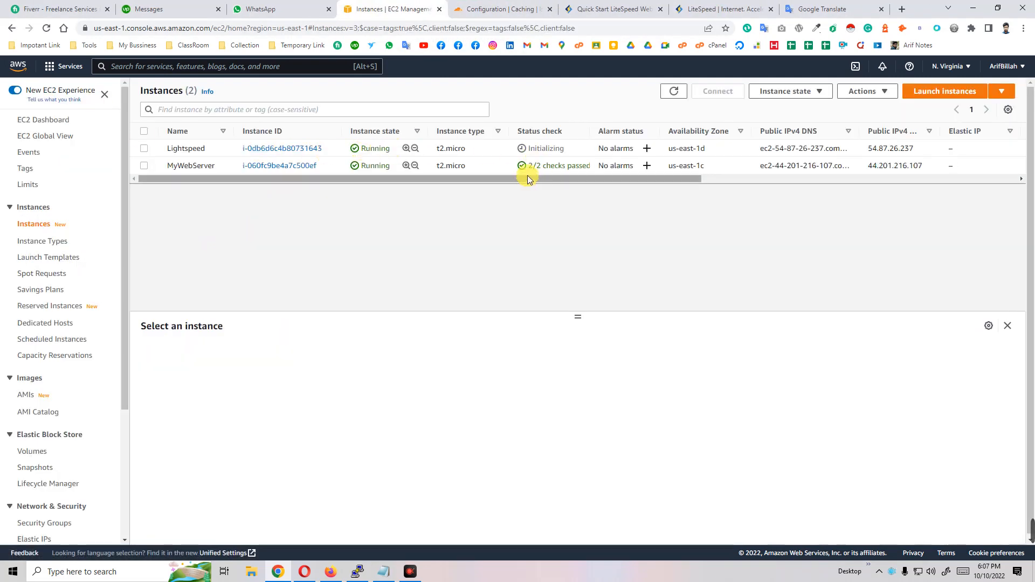
pyautogui.moveTo(527, 148); pyautogui.dragTo(261, 214)
pyautogui.click(563, 155)
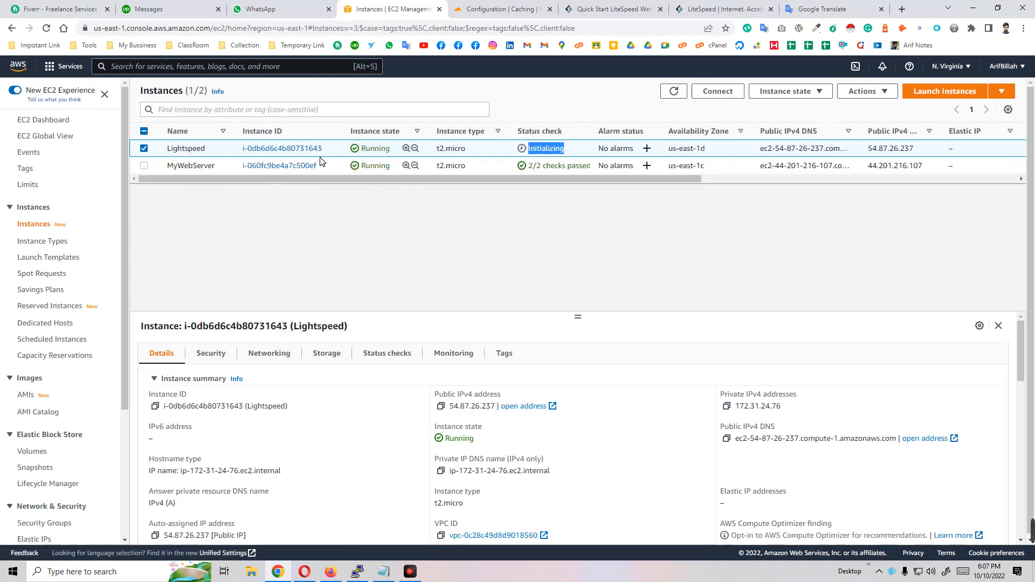
# Step: Refresh the instance list and try again to connect to the Lightspeed instance as root through EC2 Instance Connect
pyautogui.click(671, 97)
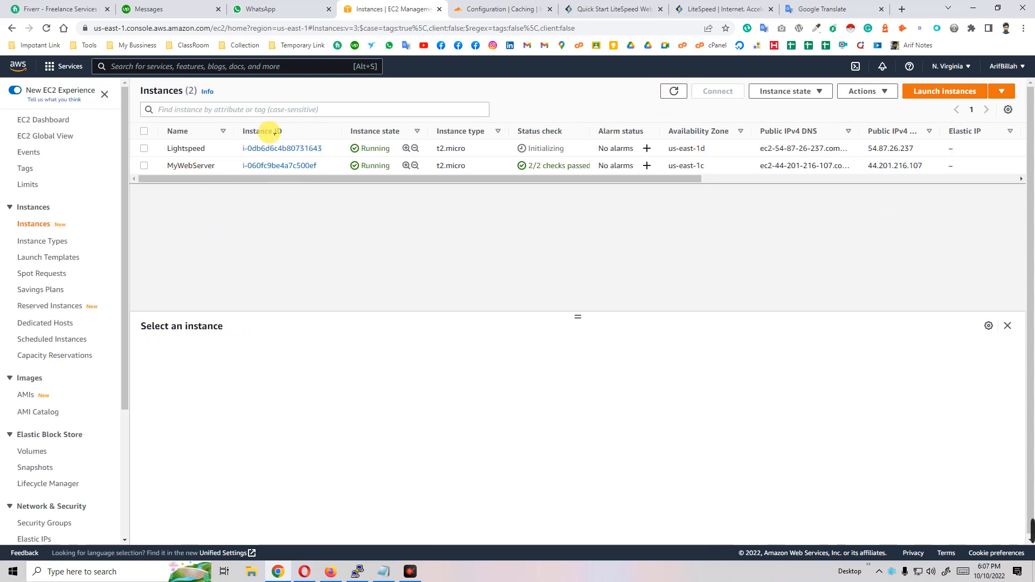
pyautogui.click(270, 150)
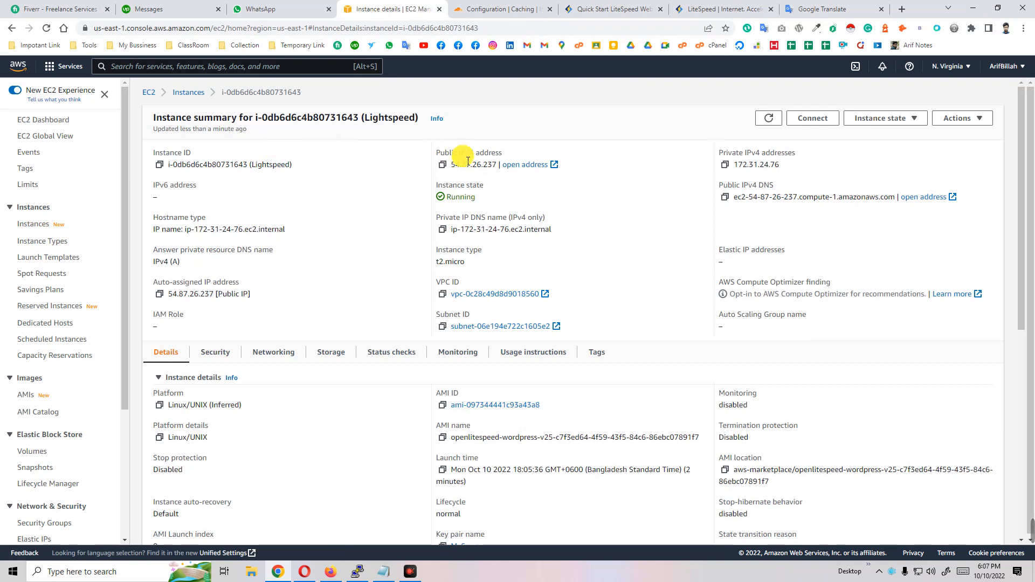
pyautogui.click(829, 123)
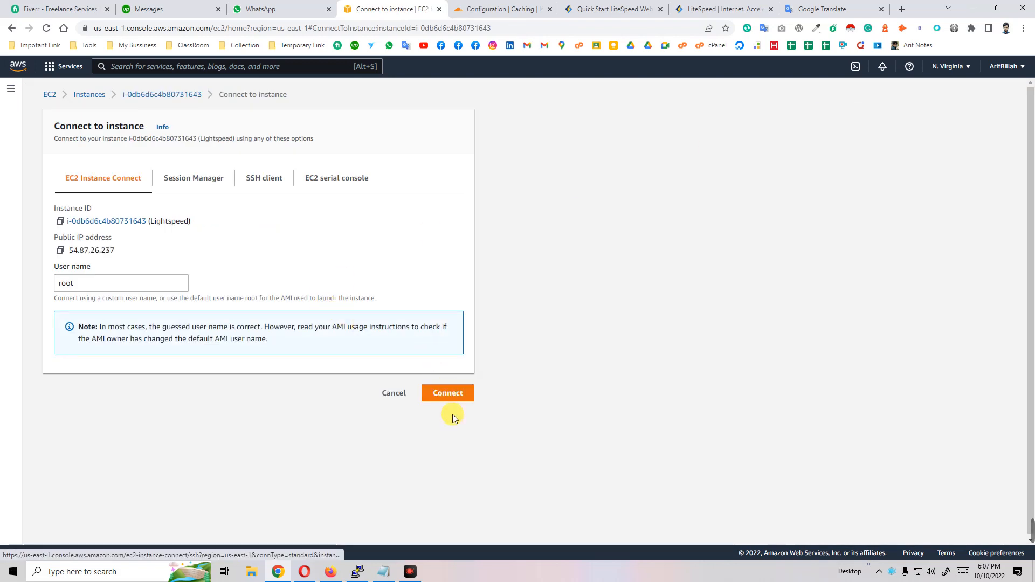
pyautogui.click(448, 394)
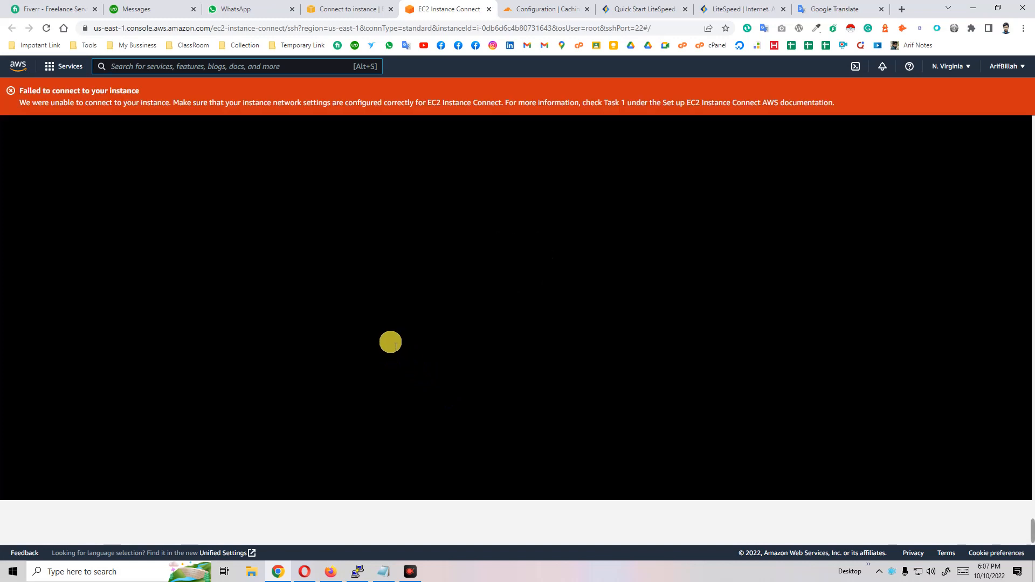
pyautogui.click(350, 9)
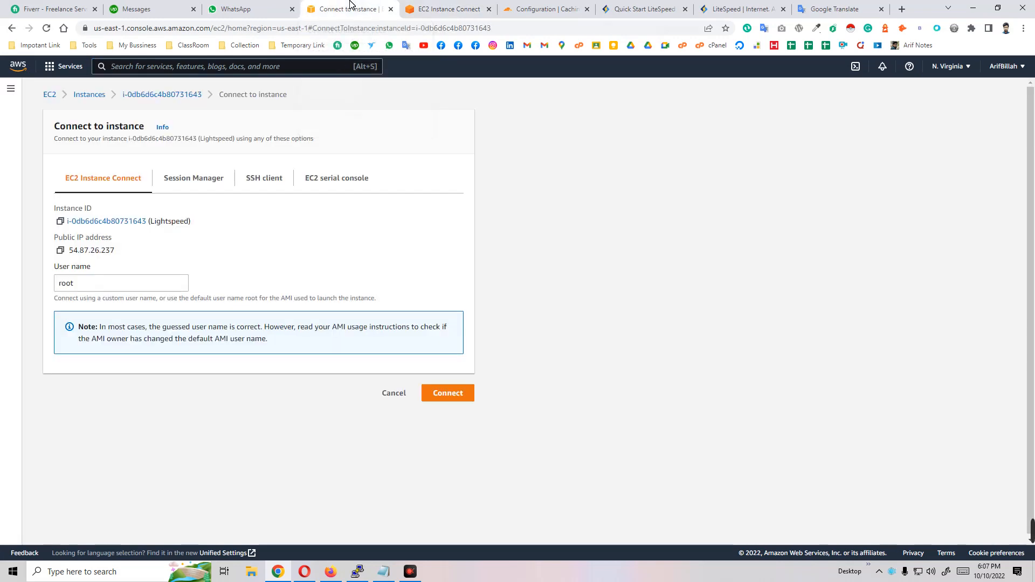
# Step: Return to the list of instances, reload it and check the Lightspeed instance's status check
pyautogui.click(91, 96)
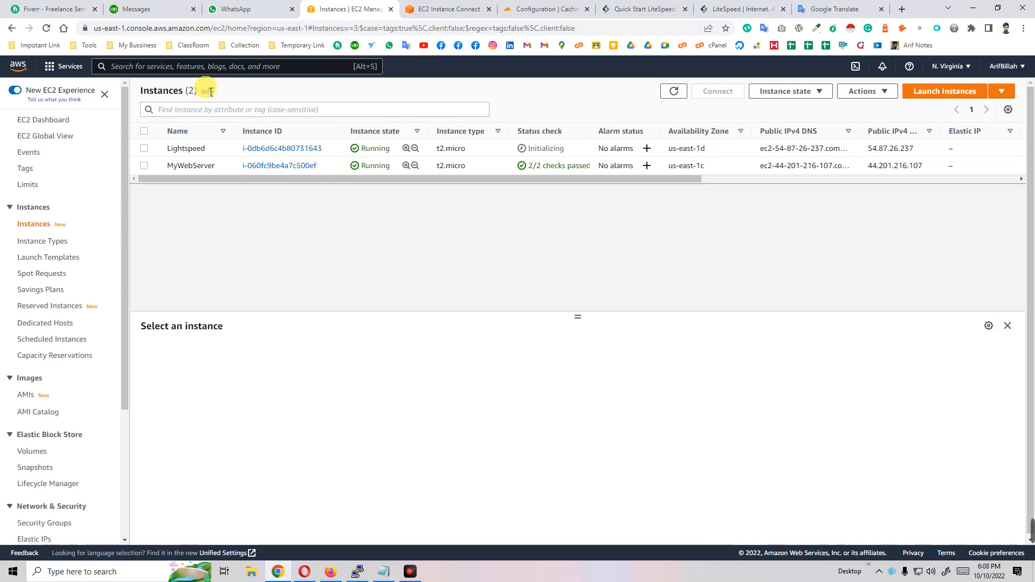
pyautogui.click(43, 32)
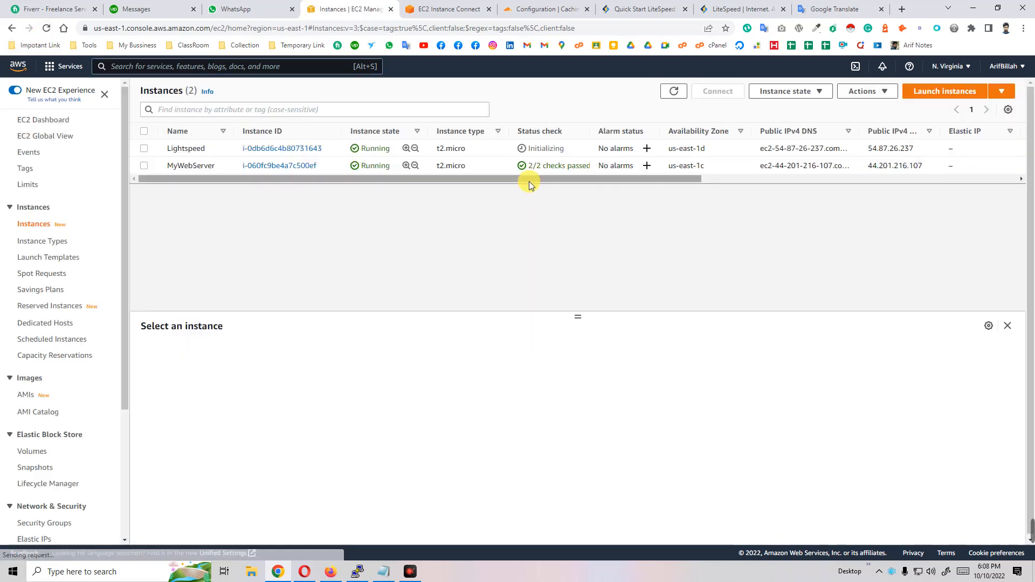
pyautogui.doubleClick(541, 150)
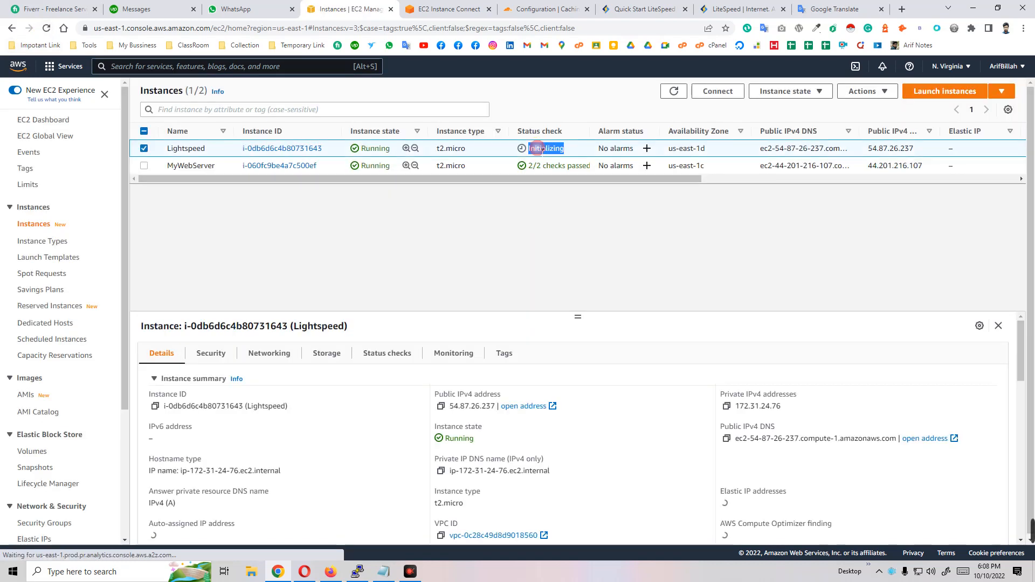
# Step: Copy the Lightspeed instance's public IPv4 address and start PuTTY with 54.87.26.237 as the host name
pyautogui.click(287, 149)
pyautogui.click(442, 167)
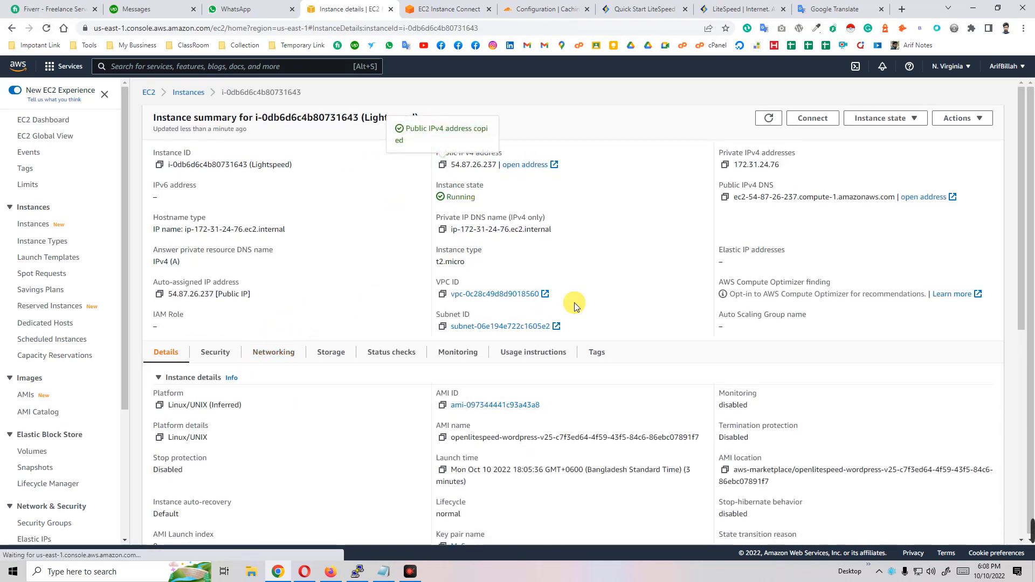
pyautogui.click(802, 123)
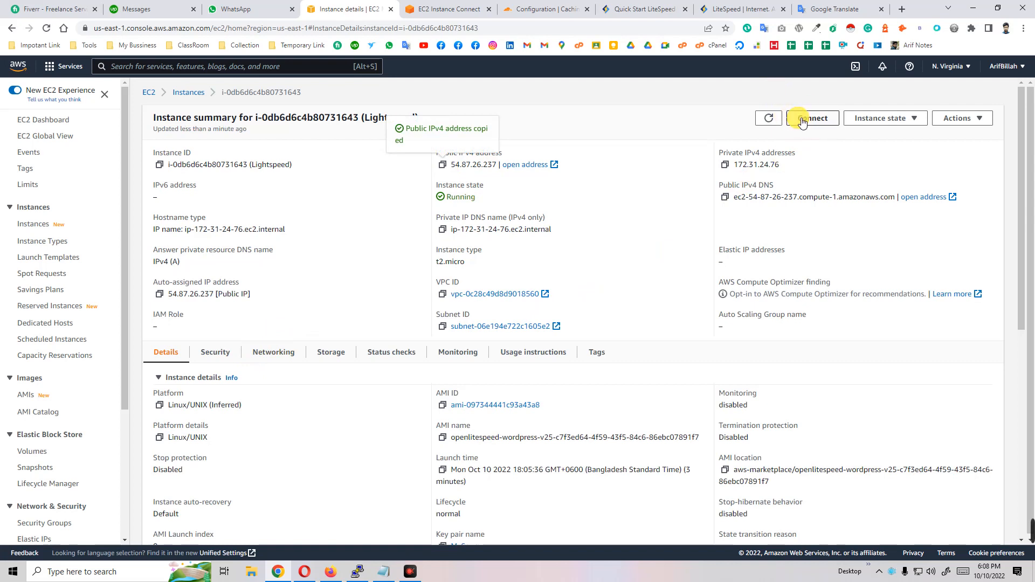
pyautogui.scroll(-1, 335, 404)
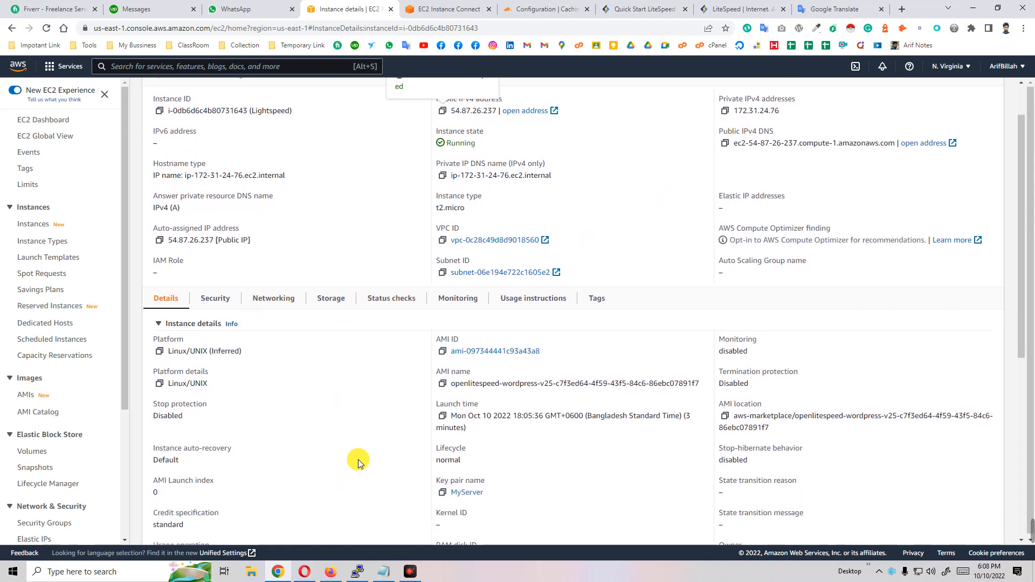
pyautogui.click(121, 570)
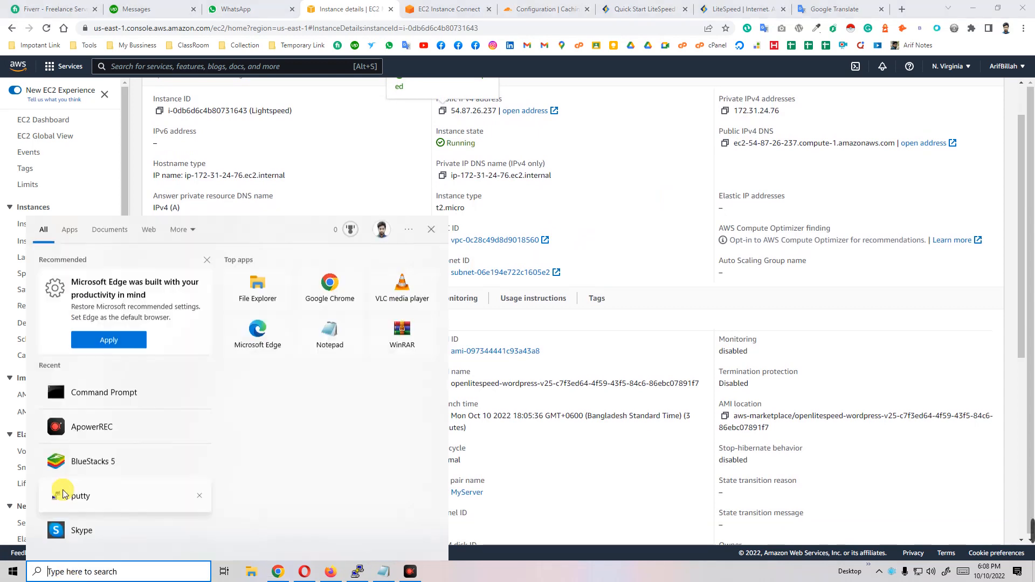
pyautogui.click(82, 496)
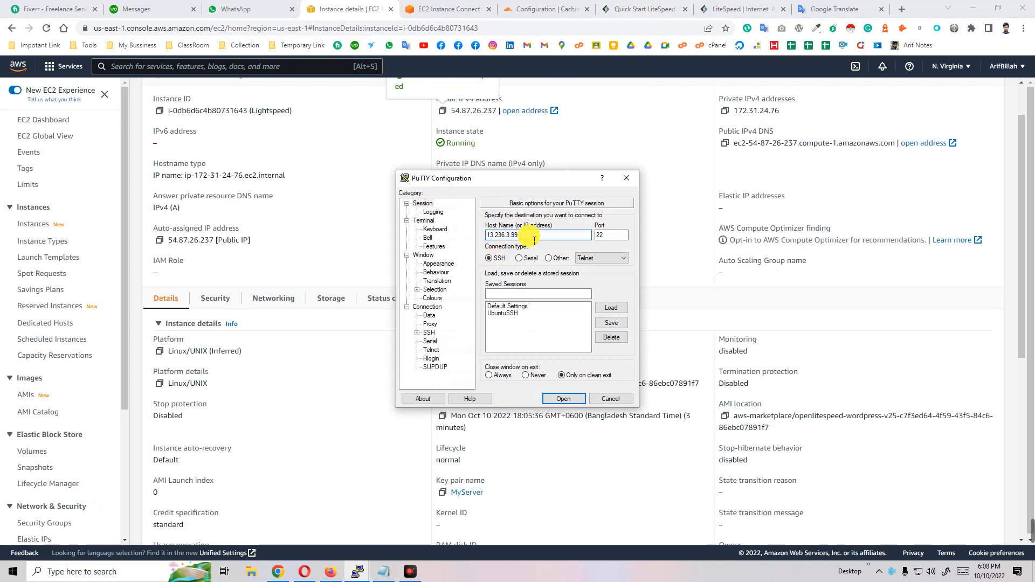
pyautogui.moveTo(534, 240); pyautogui.dragTo(476, 253)
pyautogui.hotkey('ctrl', 'v')
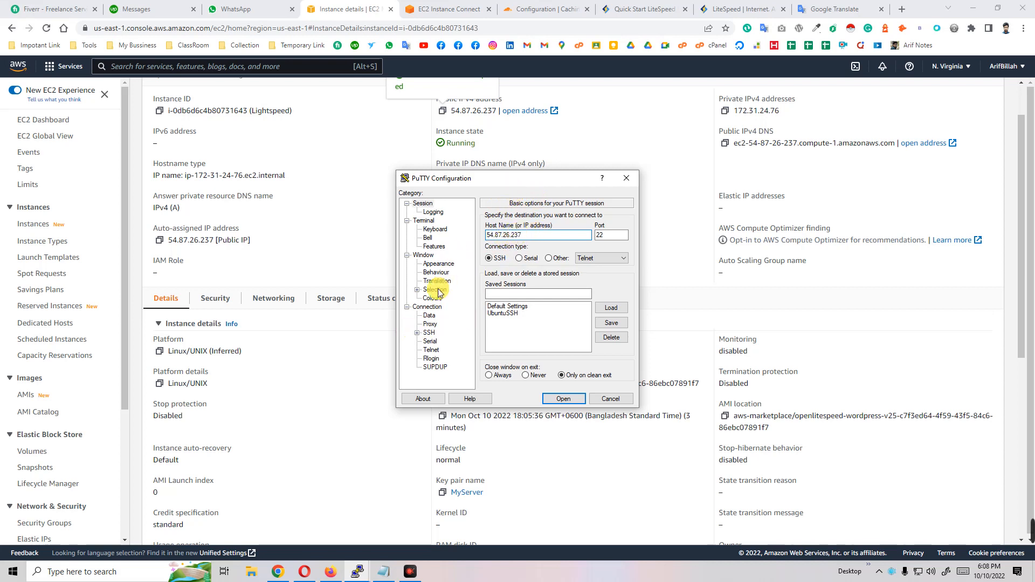
# Step: Select MyServer.ppk as the private key file for SSH authentication and try to open the PuTTY session
pyautogui.click(417, 333)
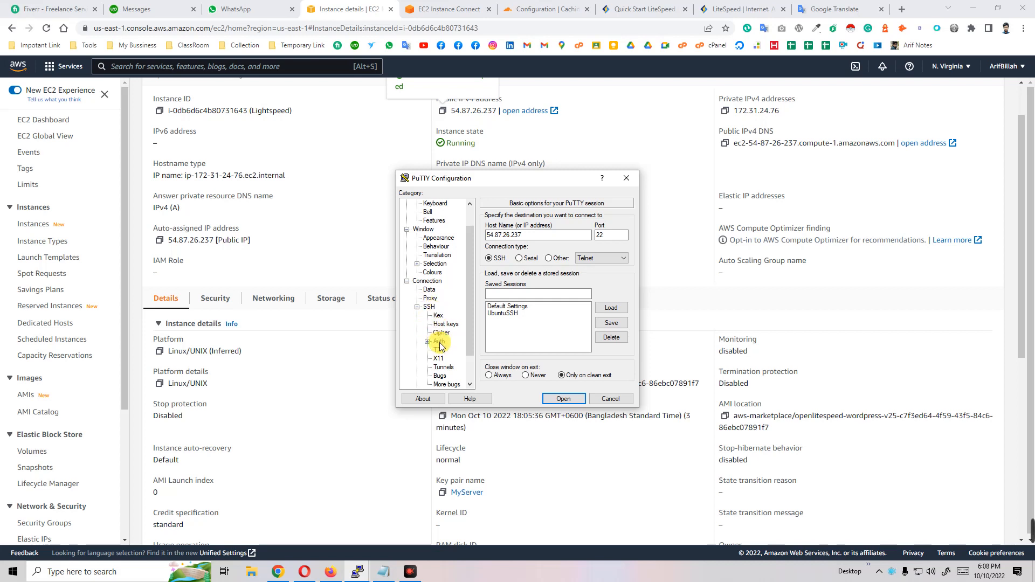
pyautogui.click(440, 342)
pyautogui.click(610, 336)
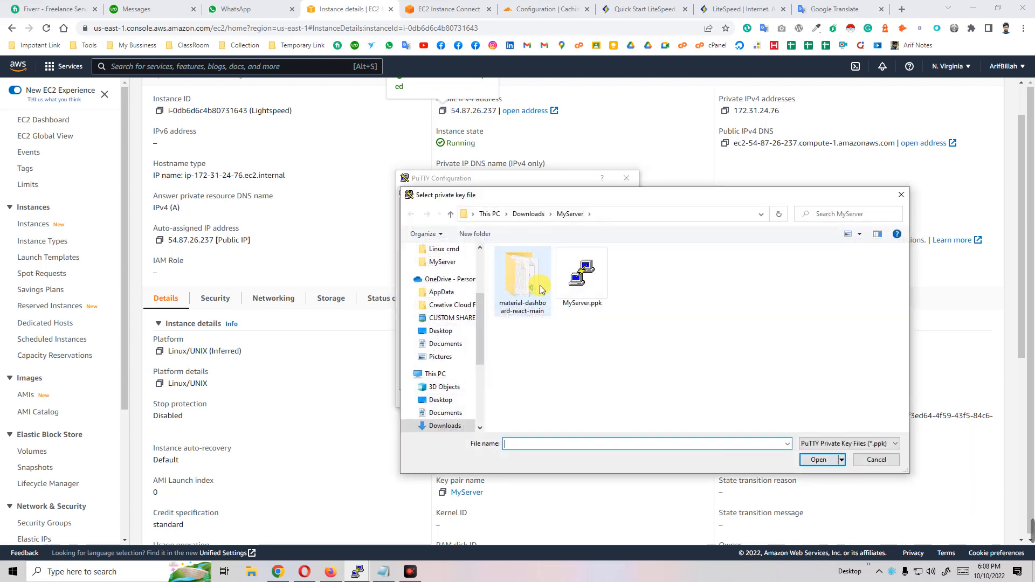
pyautogui.doubleClick(571, 283)
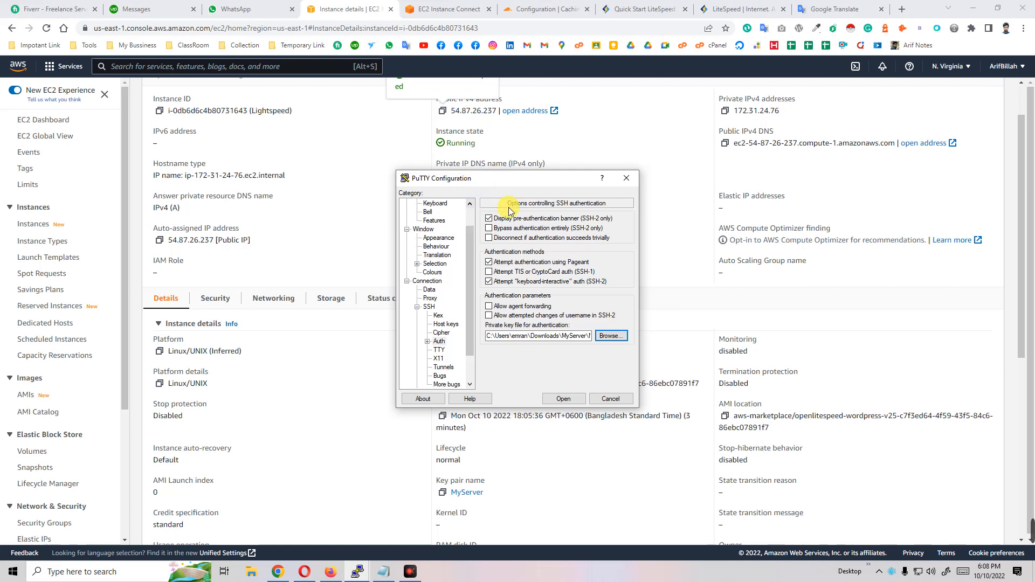
pyautogui.click(563, 399)
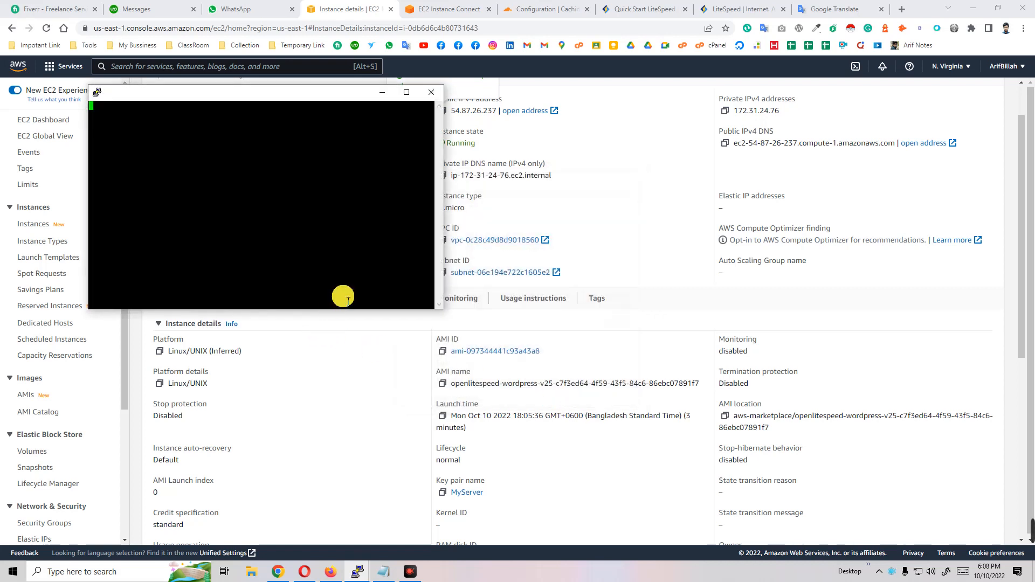
# Step: Close the PuTTY session to 54.87.26.237
pyautogui.moveTo(275, 93); pyautogui.dragTo(369, 112)
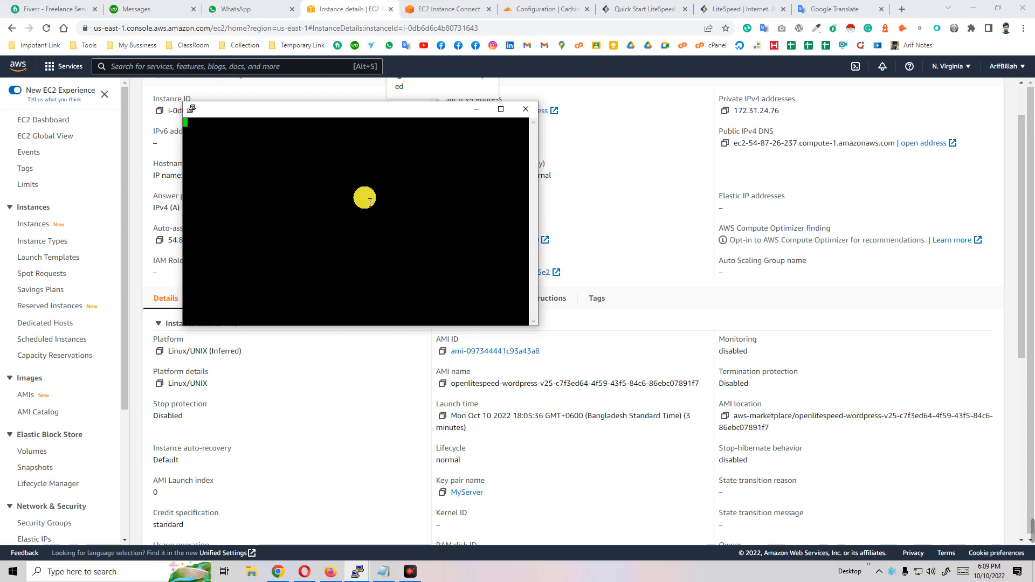
pyautogui.click(521, 110)
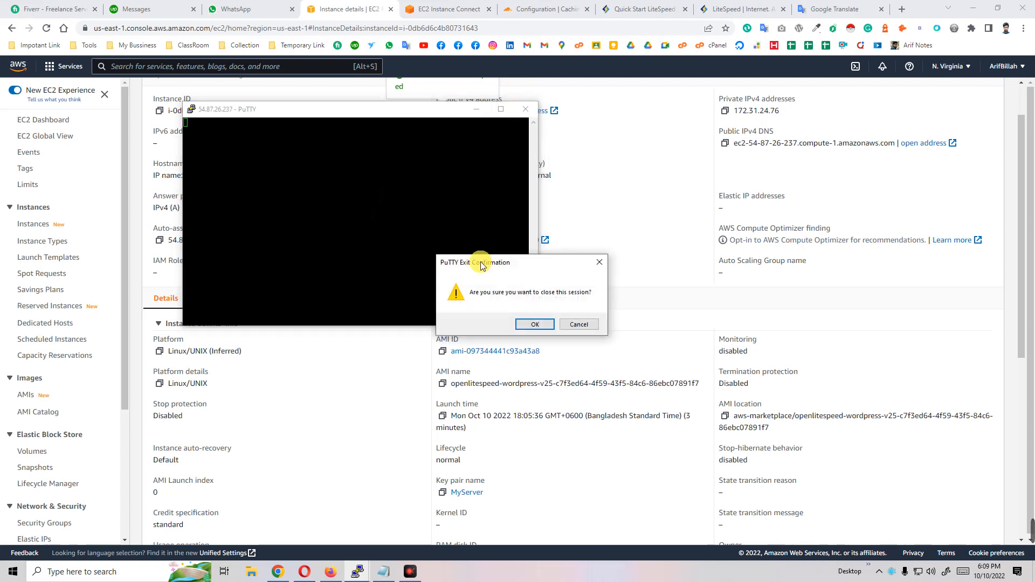
pyautogui.click(532, 323)
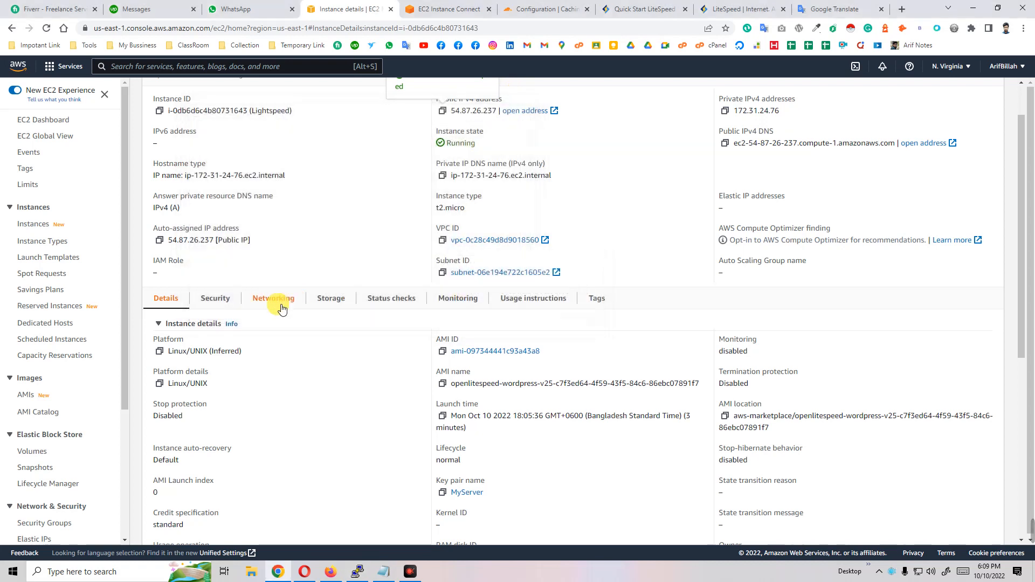
# Step: Review the Lightspeed instance's security settings and open its security group's inbound rules for editing
pyautogui.click(222, 299)
pyautogui.scroll(-2, 254, 368)
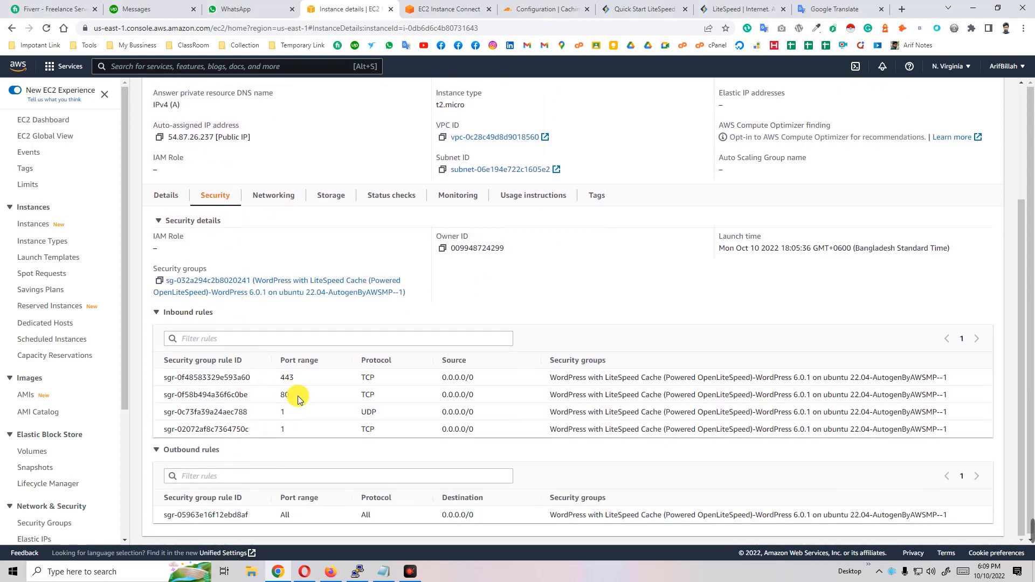
pyautogui.scroll(2, 294, 408)
pyautogui.scroll(-2, 699, 345)
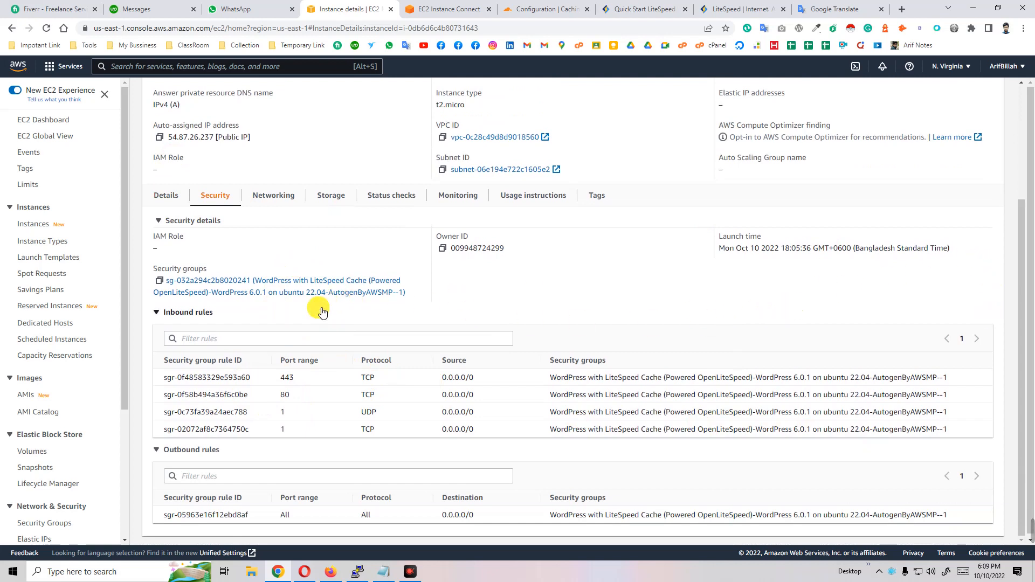
pyautogui.click(196, 282)
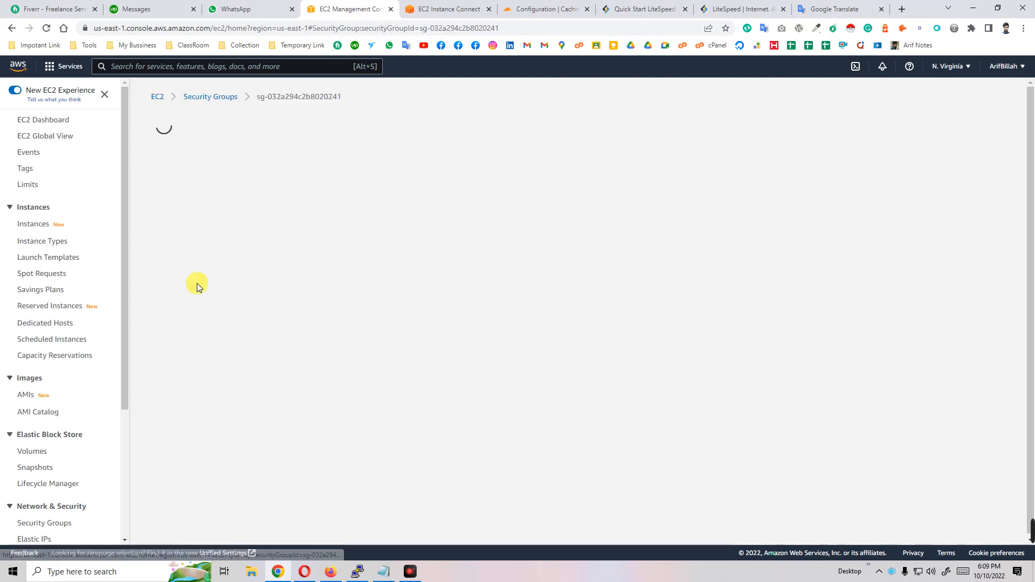
pyautogui.scroll(-2, 326, 338)
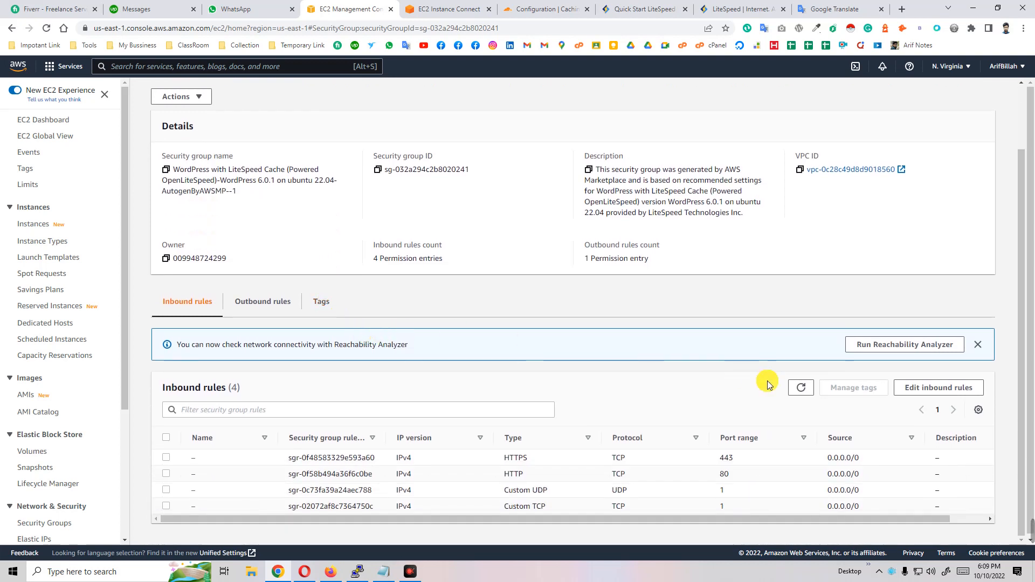
pyautogui.click(932, 388)
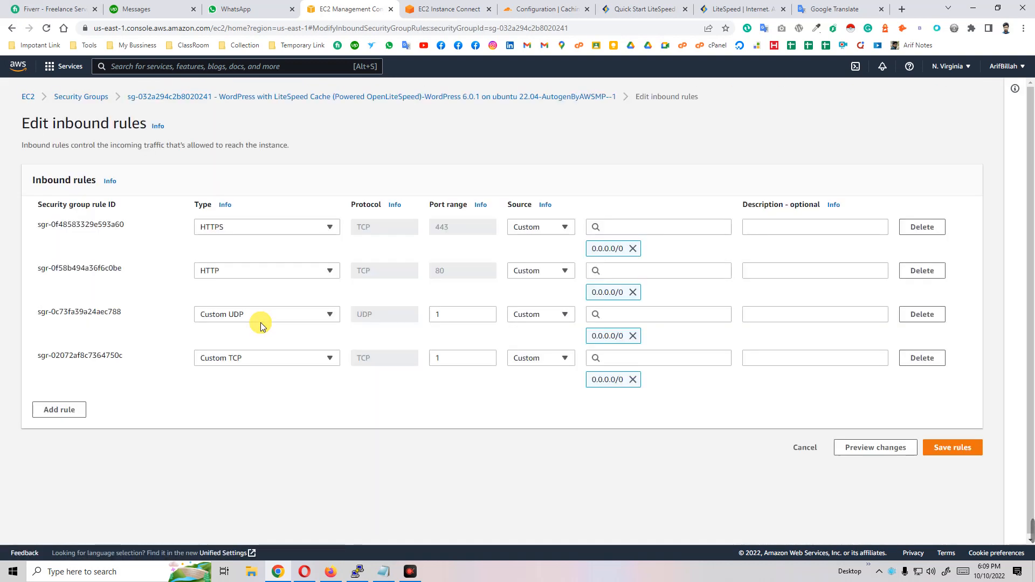
# Step: Add an inbound SSH rule with source 0.0.0.0/0 to the security group and save the rules
pyautogui.click(70, 418)
pyautogui.click(237, 403)
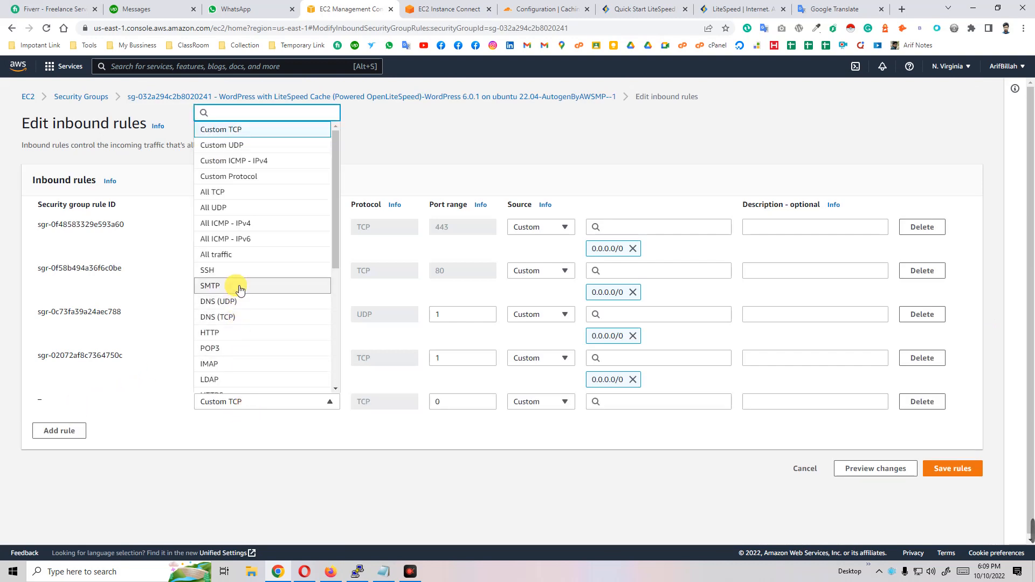
pyautogui.click(212, 270)
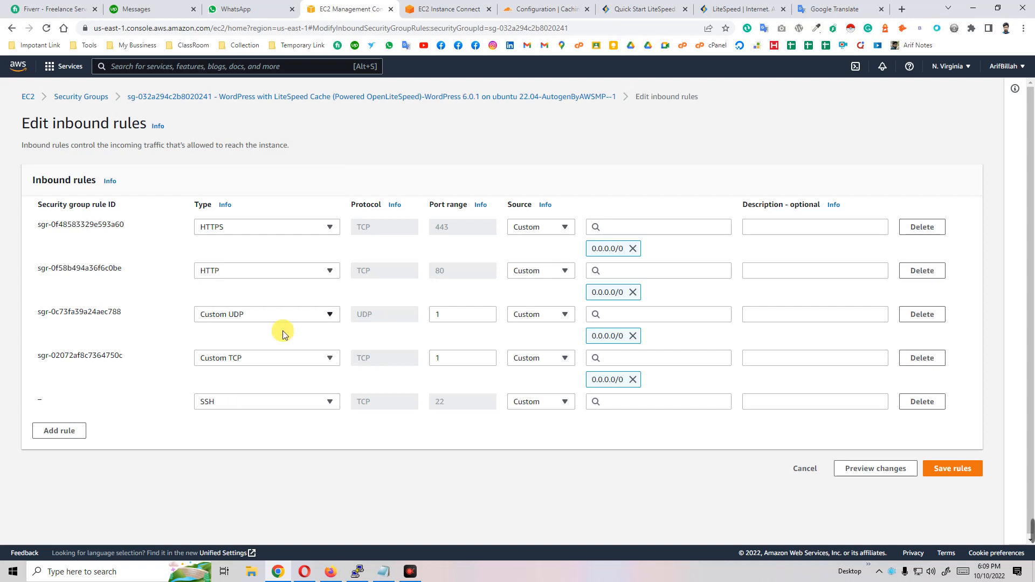
pyautogui.click(623, 402)
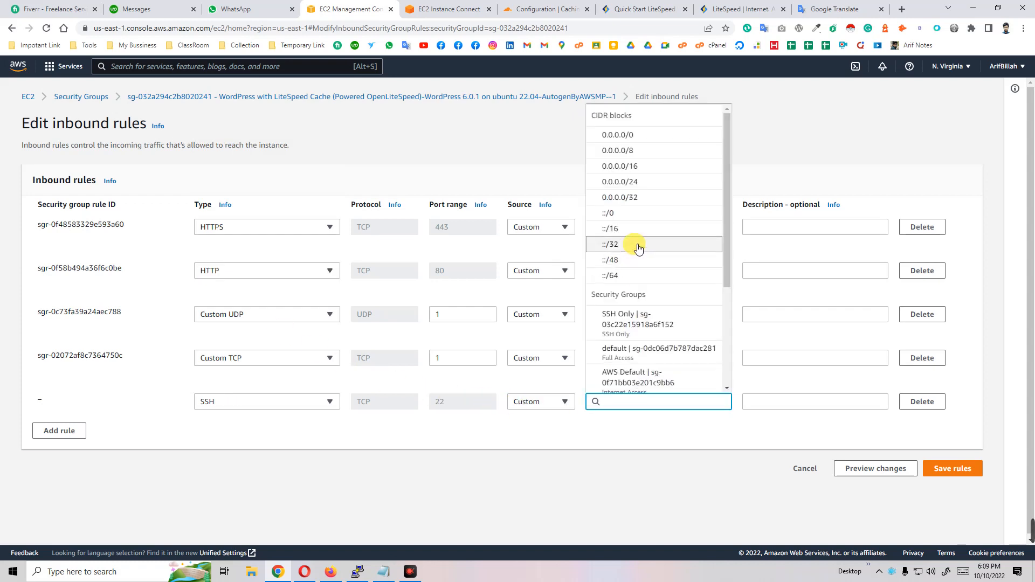
pyautogui.click(634, 135)
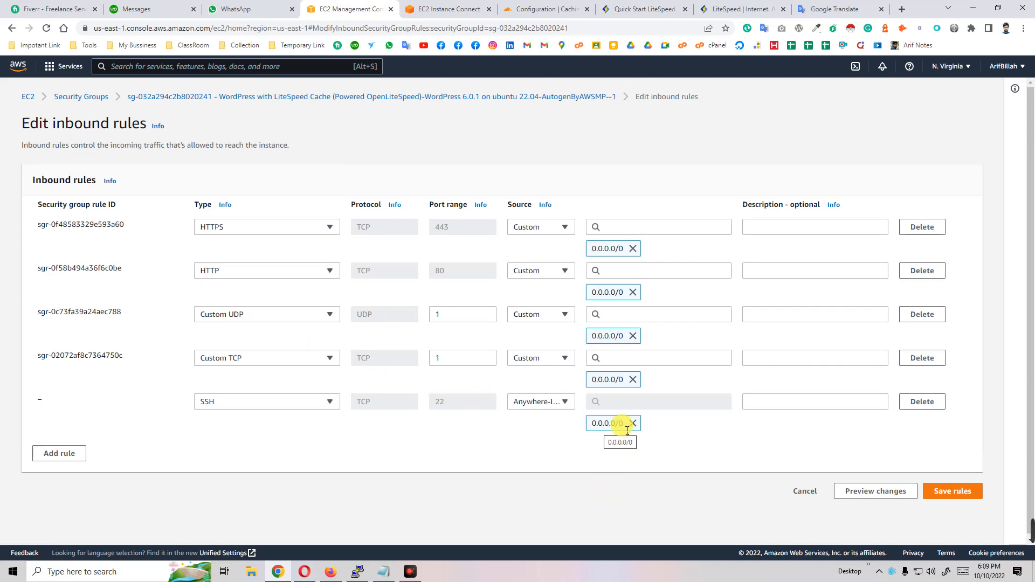
pyautogui.click(785, 408)
pyautogui.click(563, 405)
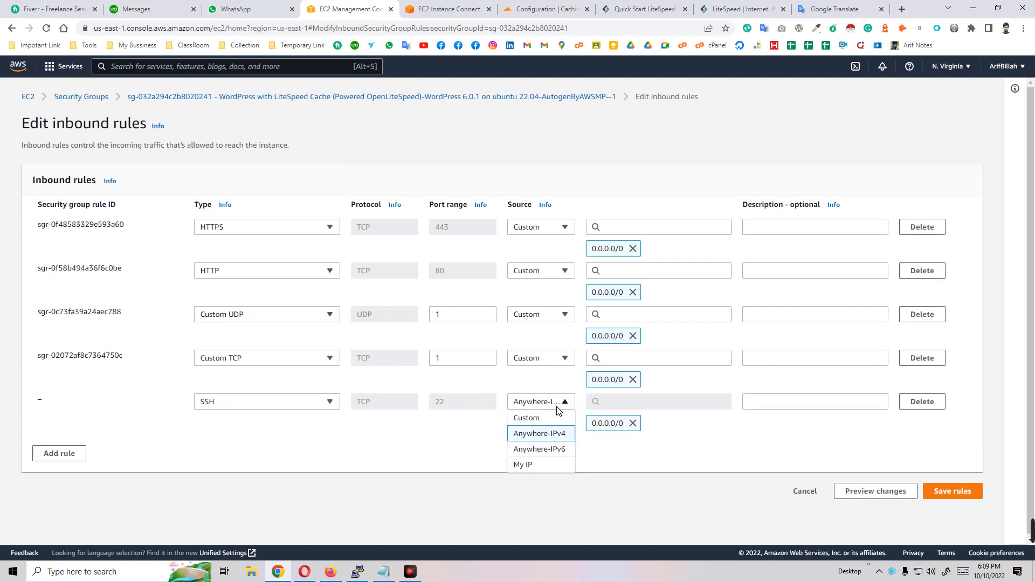
pyautogui.click(743, 423)
pyautogui.click(952, 491)
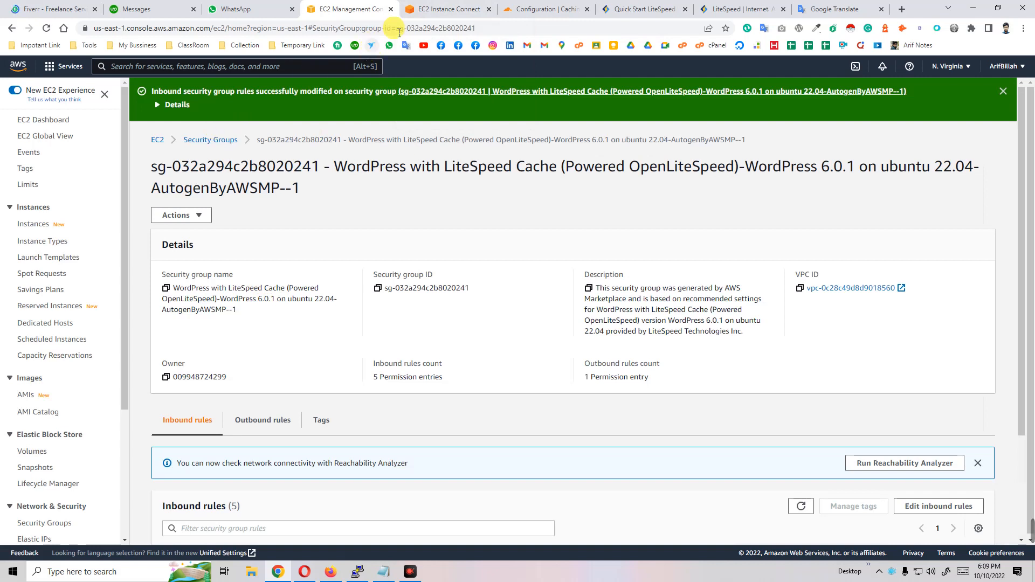
# Step: Close the old EC2 Instance Connect session page and go back to the EC2 dashboard
pyautogui.click(428, 9)
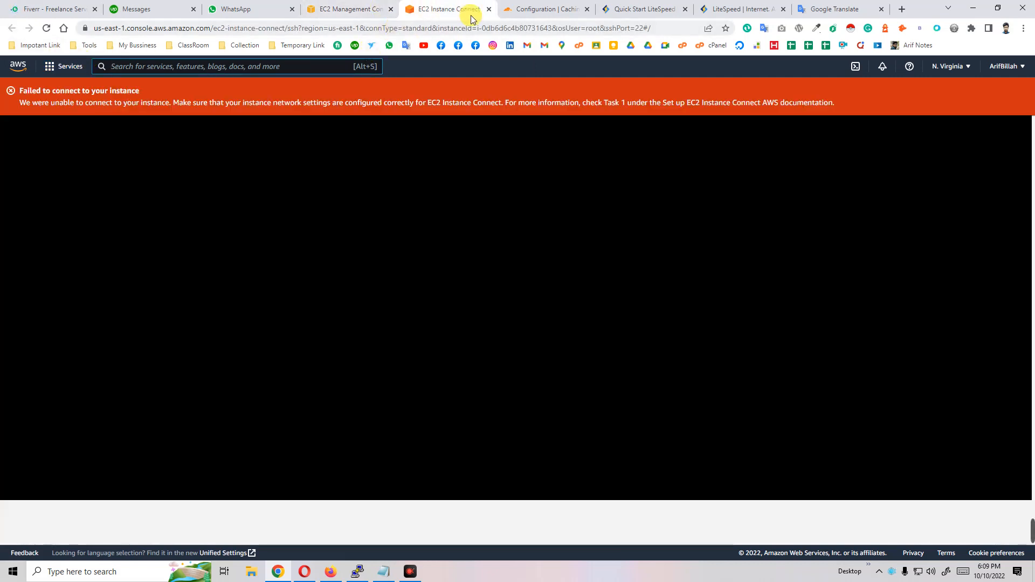
pyautogui.click(487, 10)
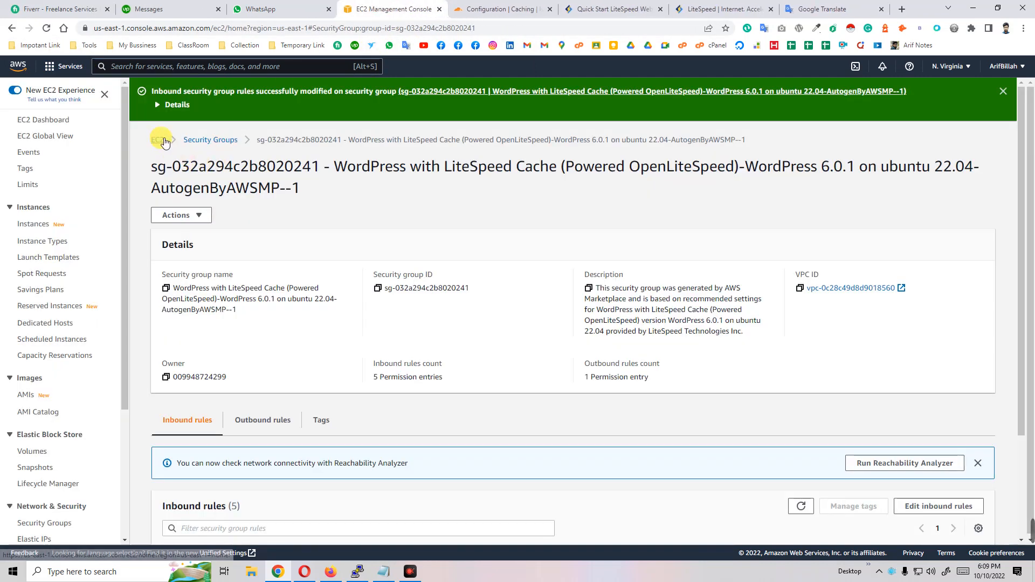
pyautogui.click(165, 142)
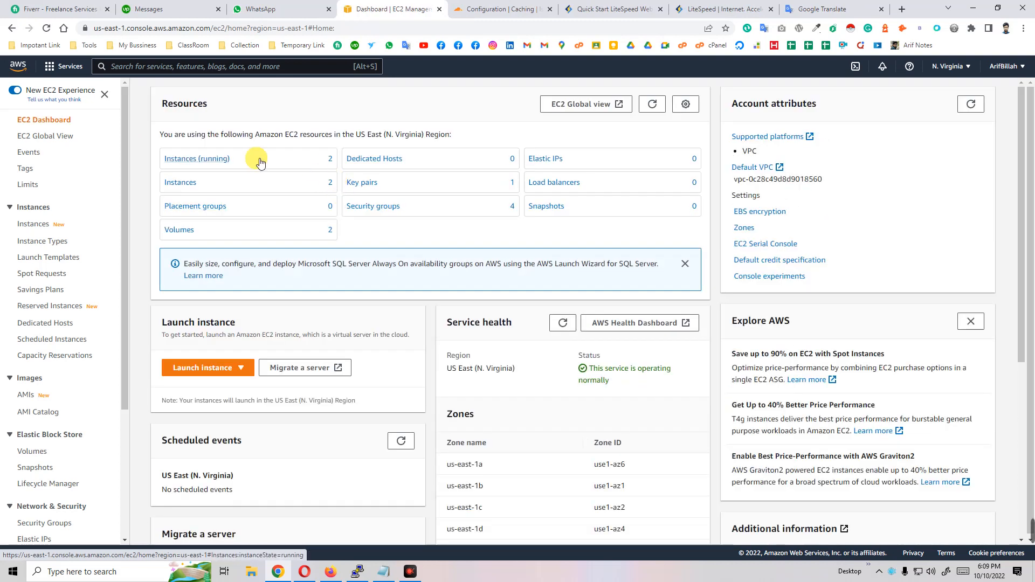
# Step: Open the running Lightspeed instance and connect to it through EC2 Instance Connect with the user name root
pyautogui.click(232, 159)
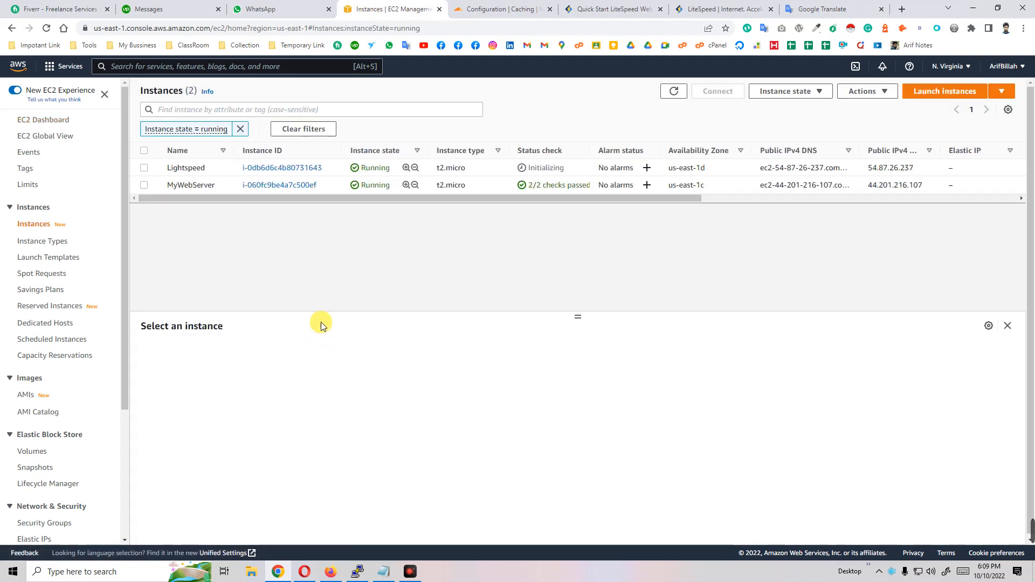
pyautogui.click(276, 168)
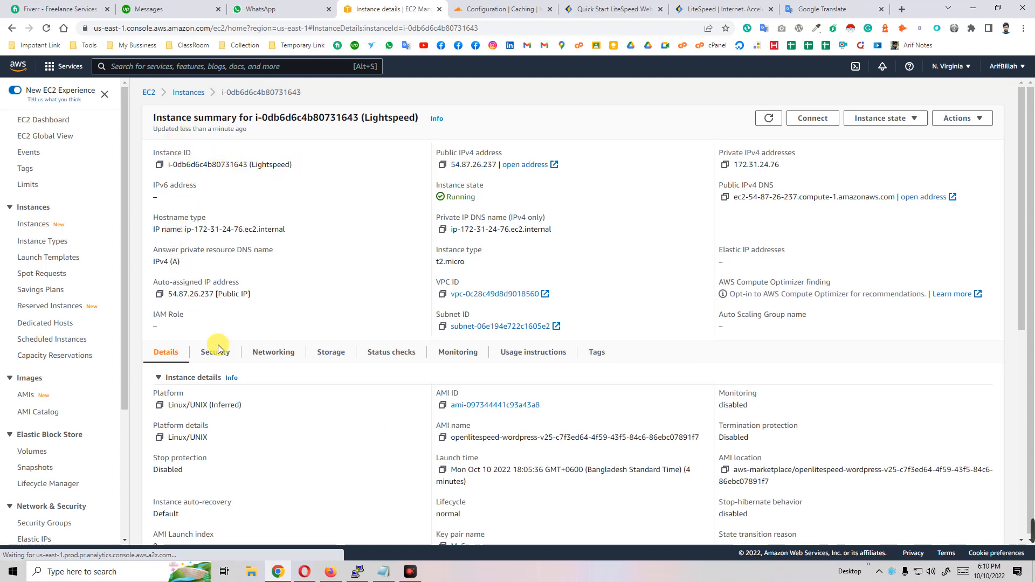
pyautogui.click(189, 92)
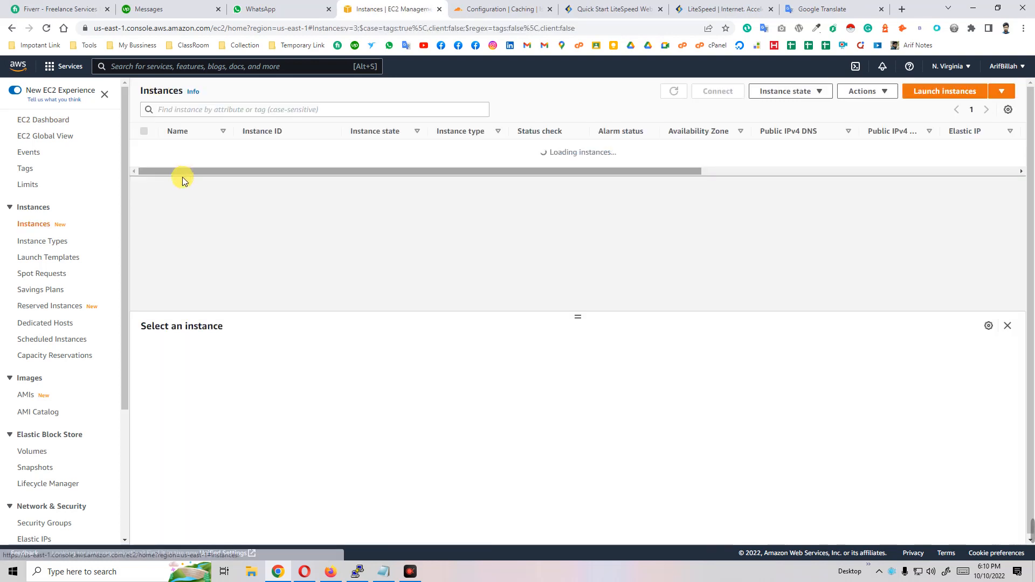
pyautogui.click(272, 149)
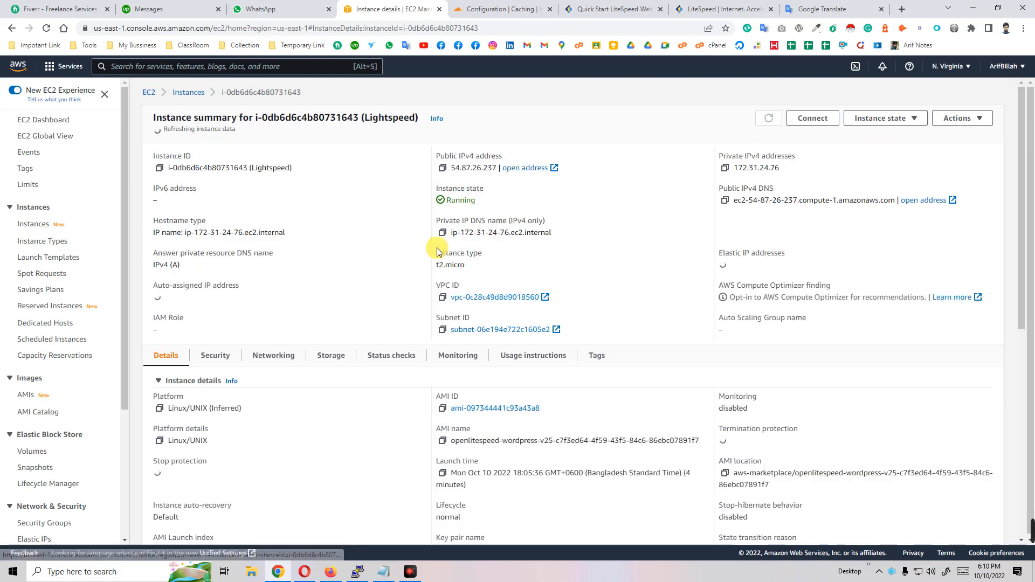
pyautogui.click(804, 120)
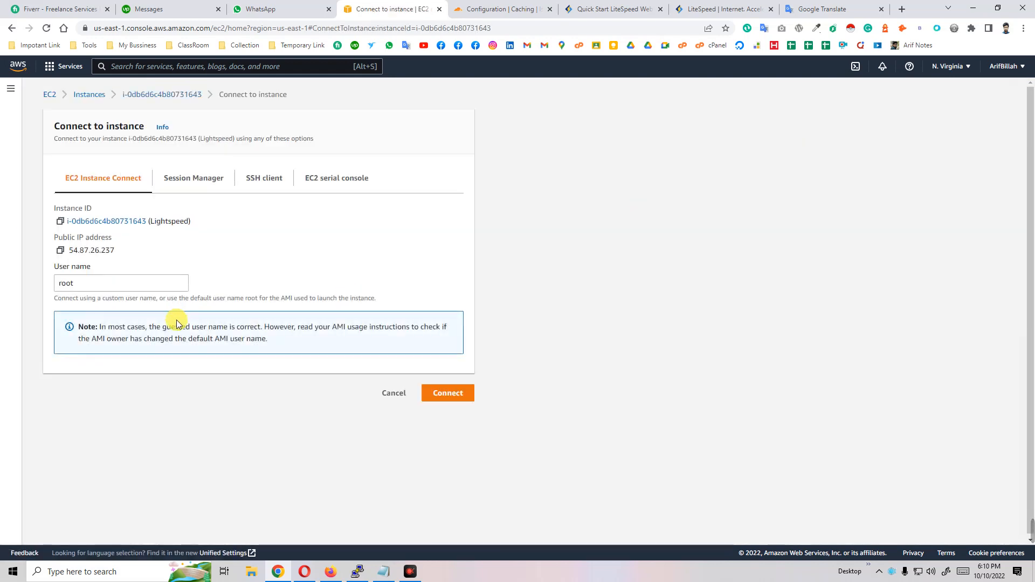
pyautogui.click(435, 393)
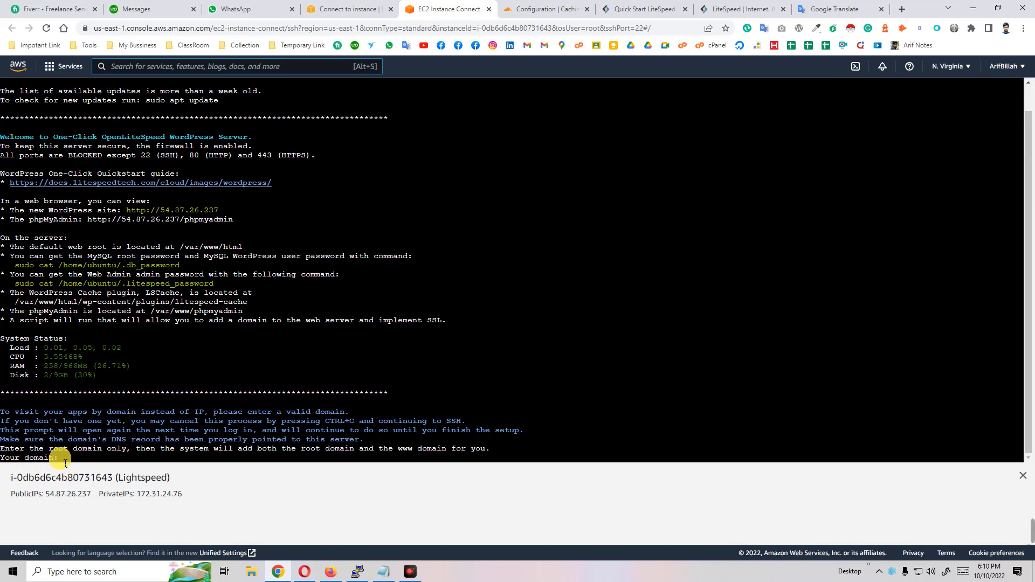
# Step: Switch to Cloudflare, open the DNS records and copy the domain name lsblk.co
pyautogui.click(520, 9)
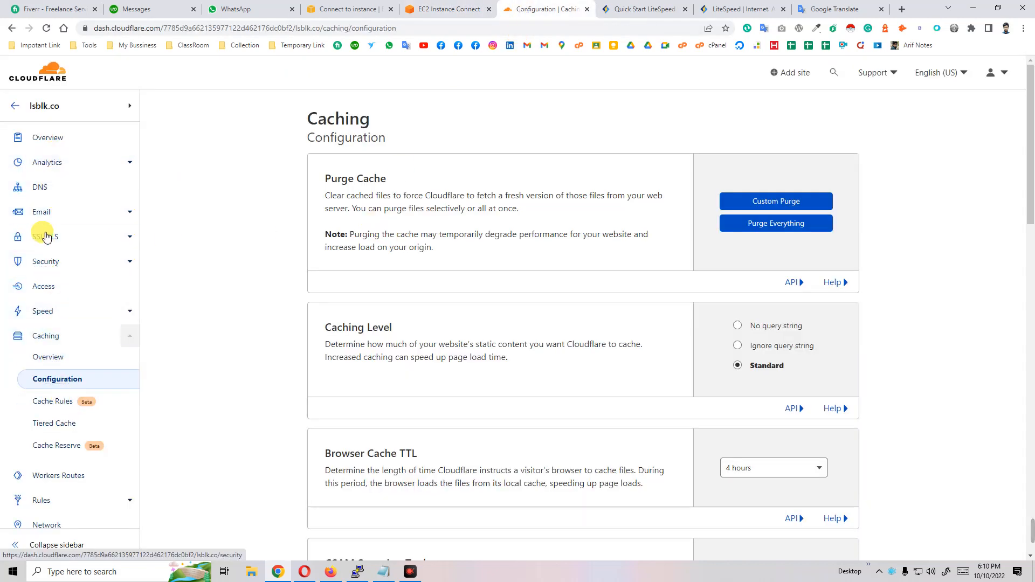
pyautogui.click(67, 187)
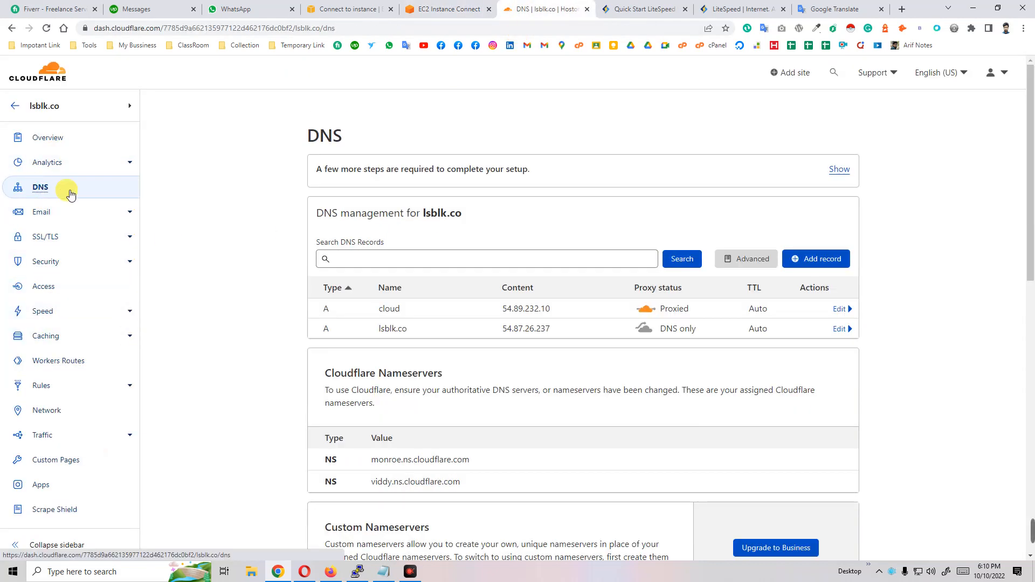
pyautogui.moveTo(412, 334); pyautogui.dragTo(382, 331)
pyautogui.rightClick(406, 325)
pyautogui.click(425, 335)
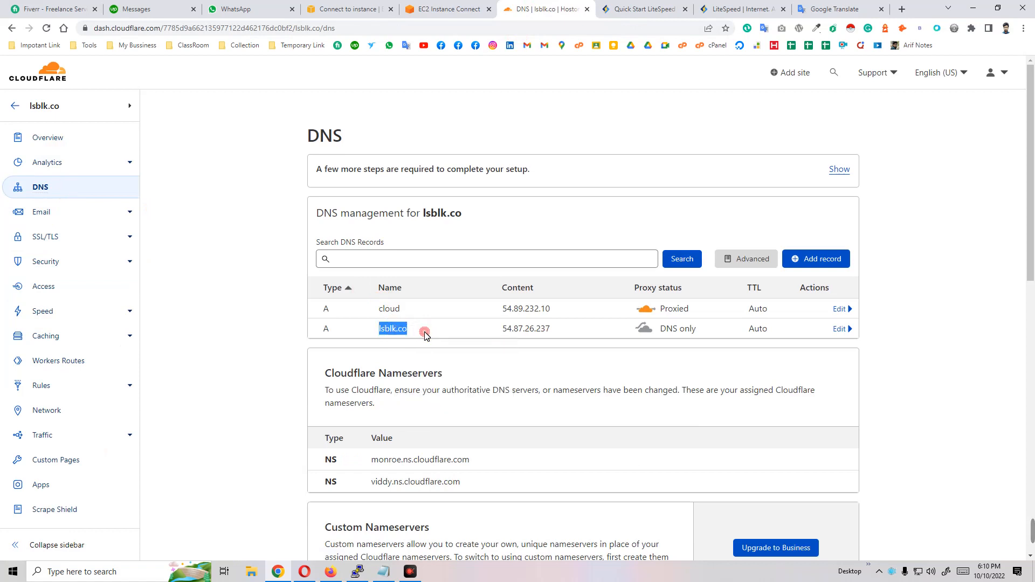
# Step: Return to the EC2 terminal session, enter lsblk.co as the server's domain and verify it as correct
pyautogui.click(466, 8)
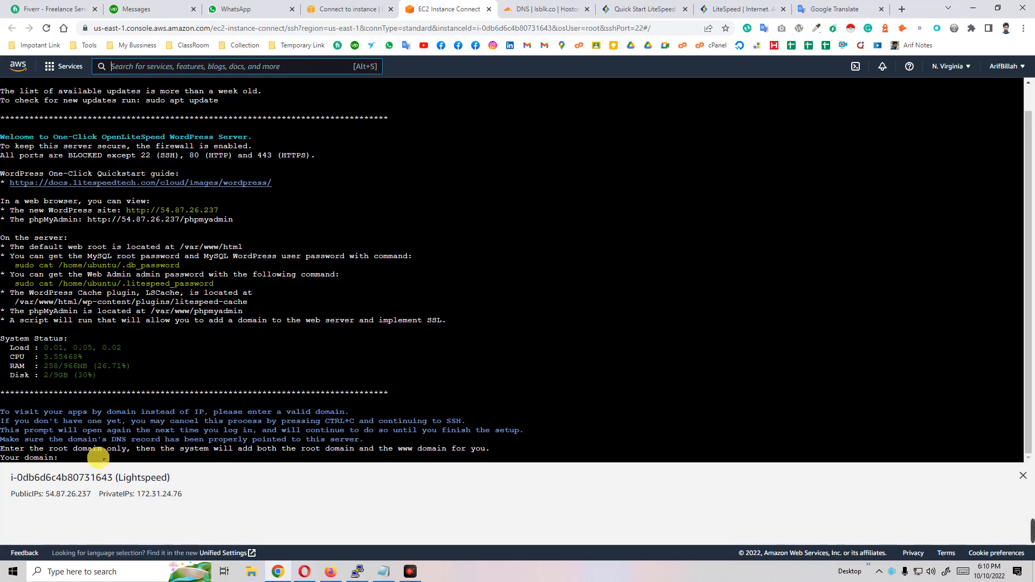
pyautogui.rightClick(98, 458)
pyautogui.click(120, 365)
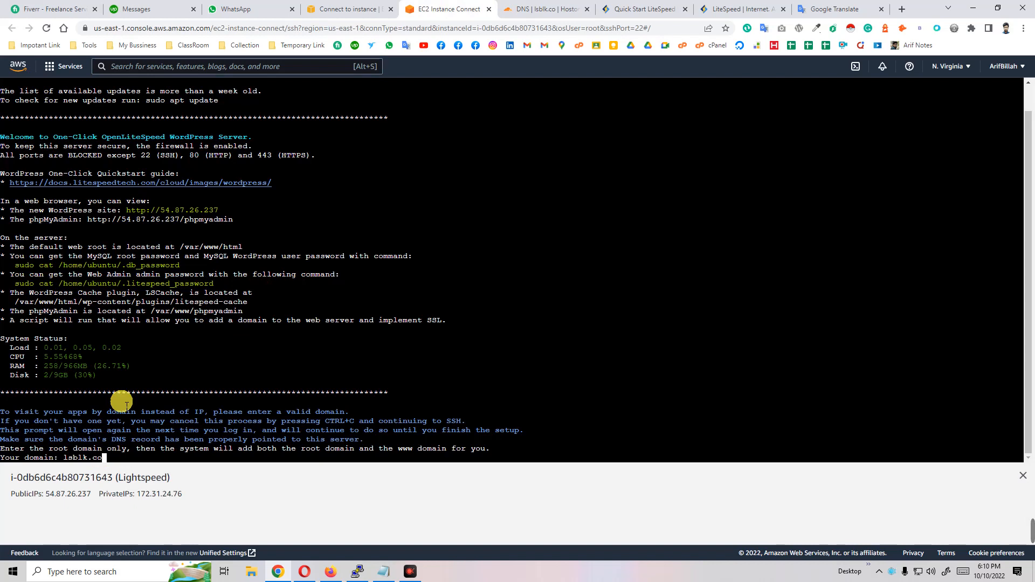
pyautogui.press('Return')
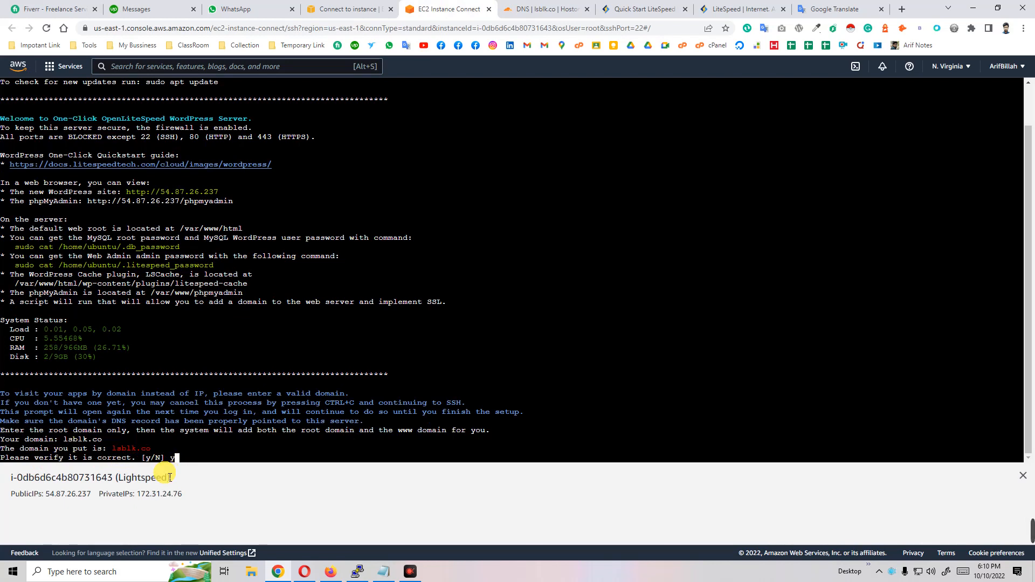
pyautogui.write('y')
pyautogui.press('Return')
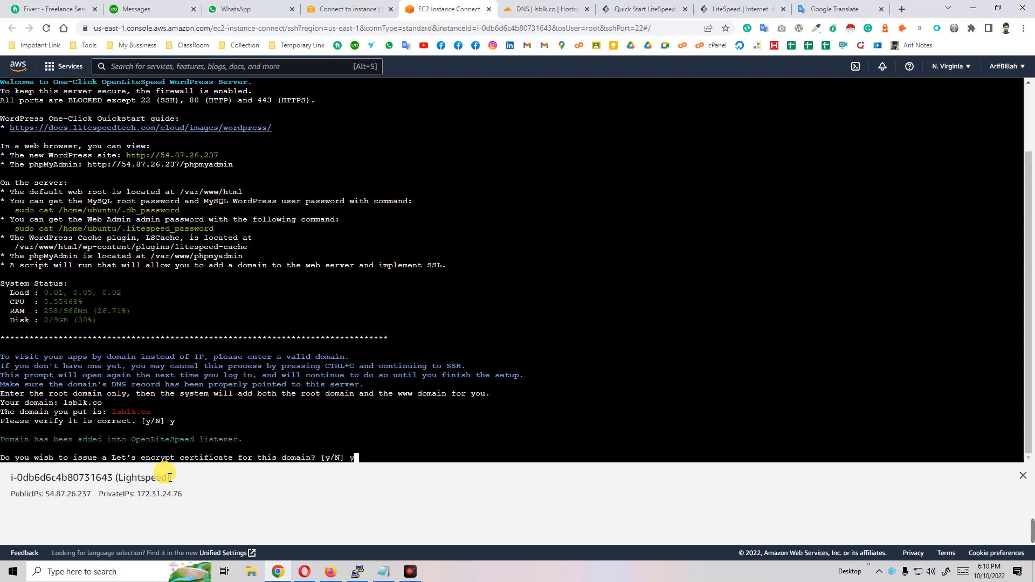
# Step: Agree to issue a Let's Encrypt certificate for the domain, enter the contact e-mail address and verify it as correct
pyautogui.press('Return')
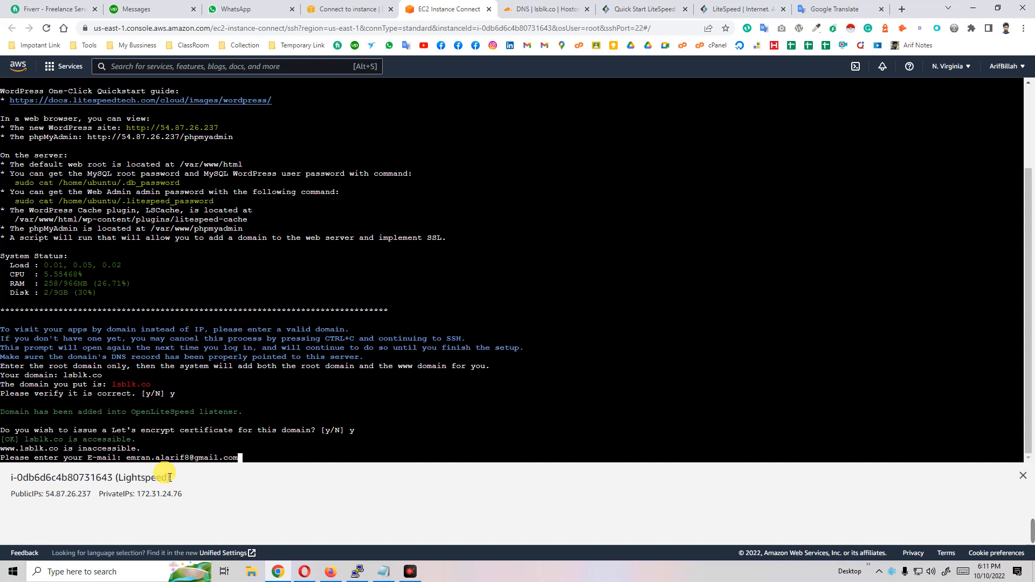
pyautogui.press('Return')
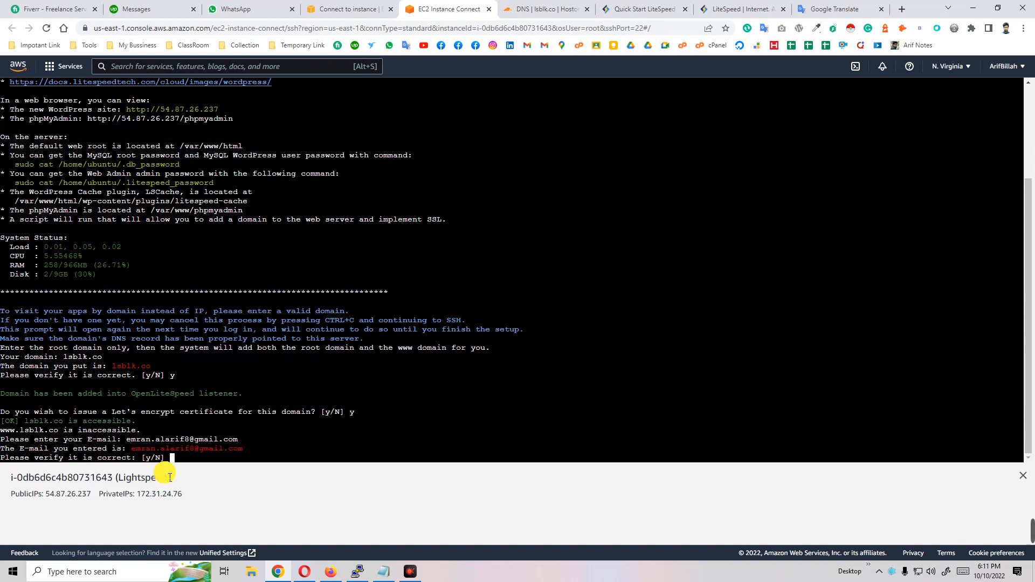
pyautogui.write('y')
pyautogui.press('Return')
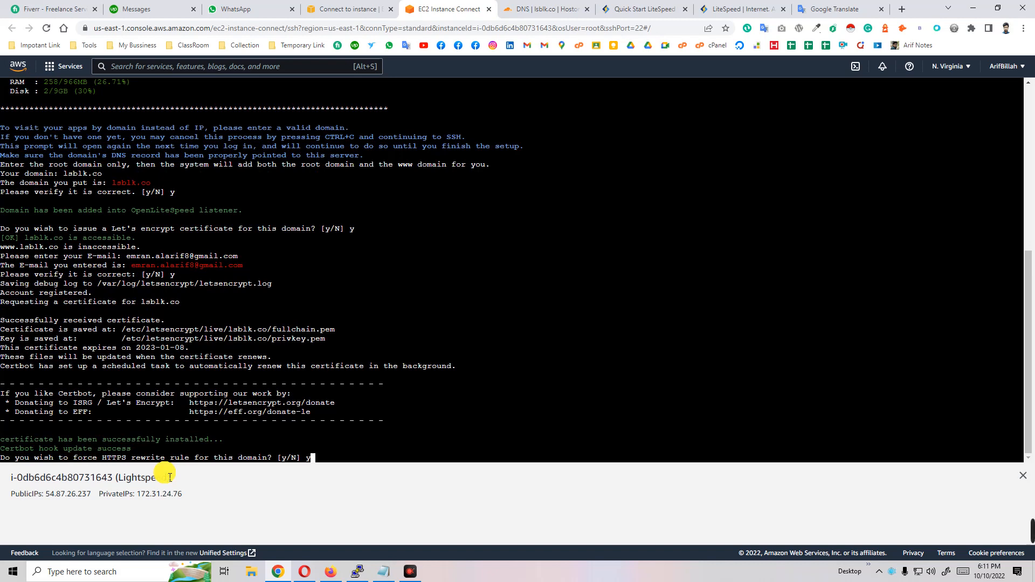
# Step: Accept the forced HTTPS rewrite rule for the domain and start the system and web server update
pyautogui.press('Return')
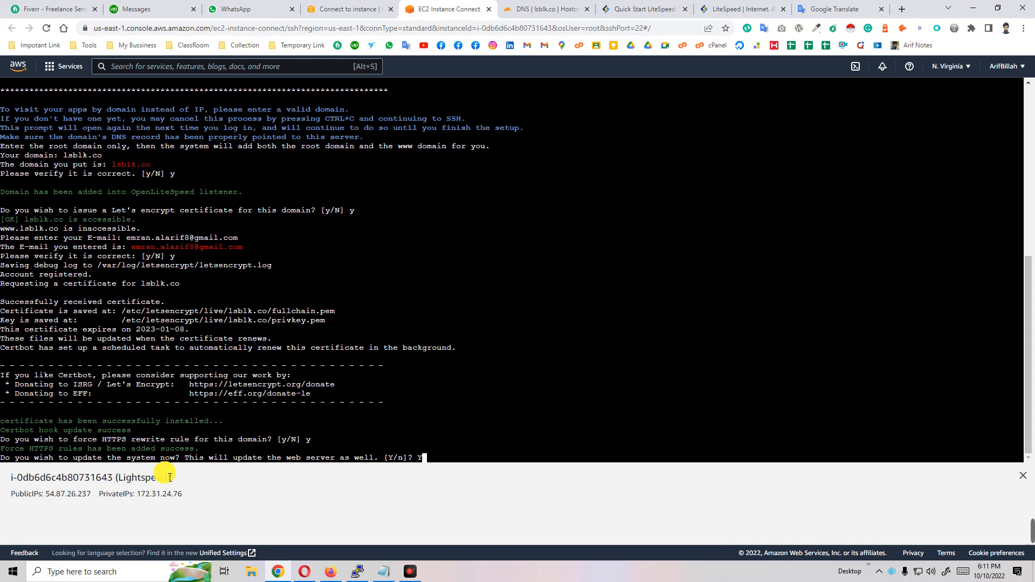
pyautogui.press('Return')
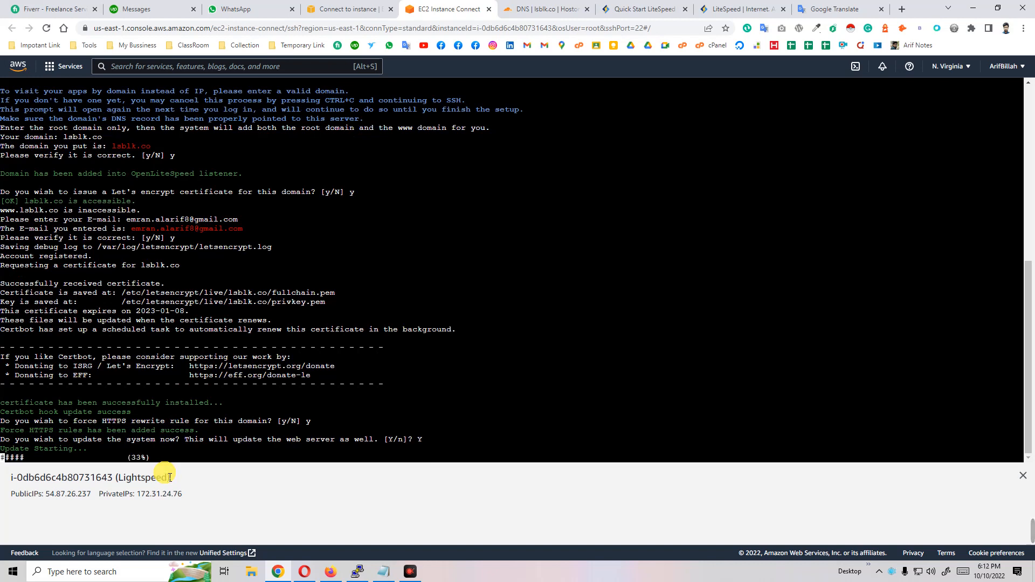
# Step: Review the terminal output, checking the update progress, the certificate setup messages and the System Status section
pyautogui.scroll(3, 203, 301)
pyautogui.scroll(-3, 179, 323)
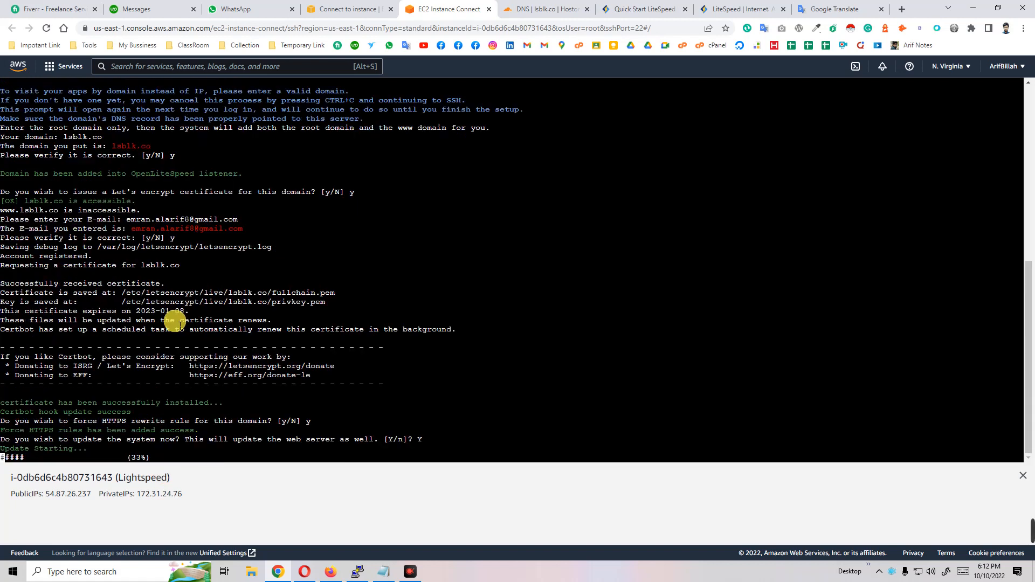
pyautogui.click(138, 458)
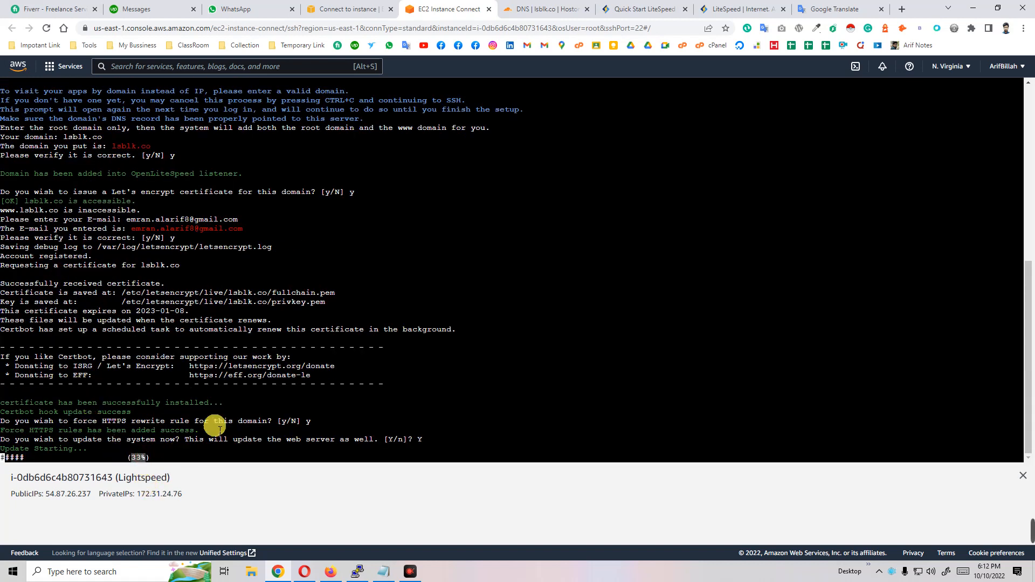
pyautogui.scroll(6, 244, 399)
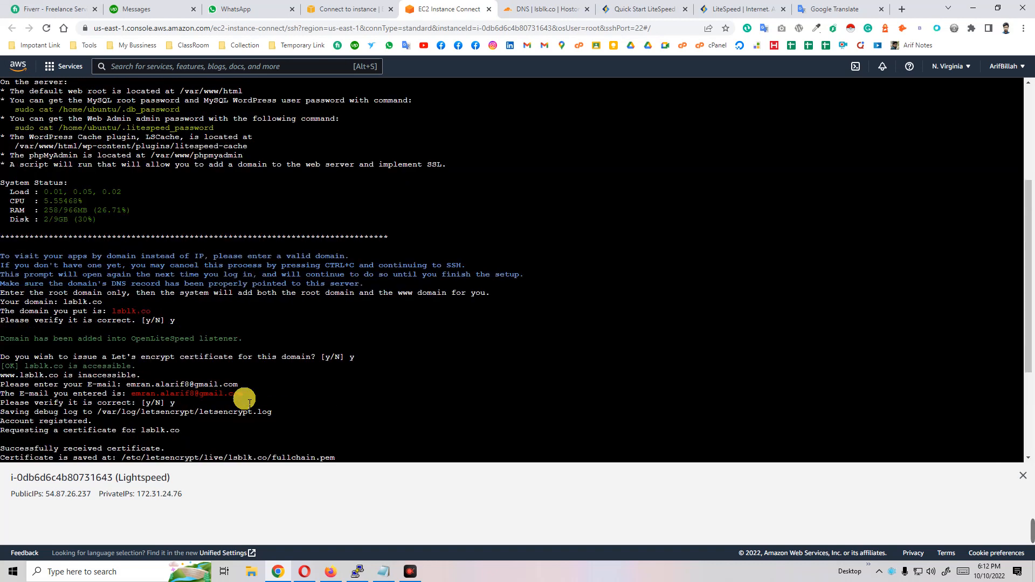
pyautogui.scroll(7, 245, 399)
pyautogui.scroll(-6, 245, 402)
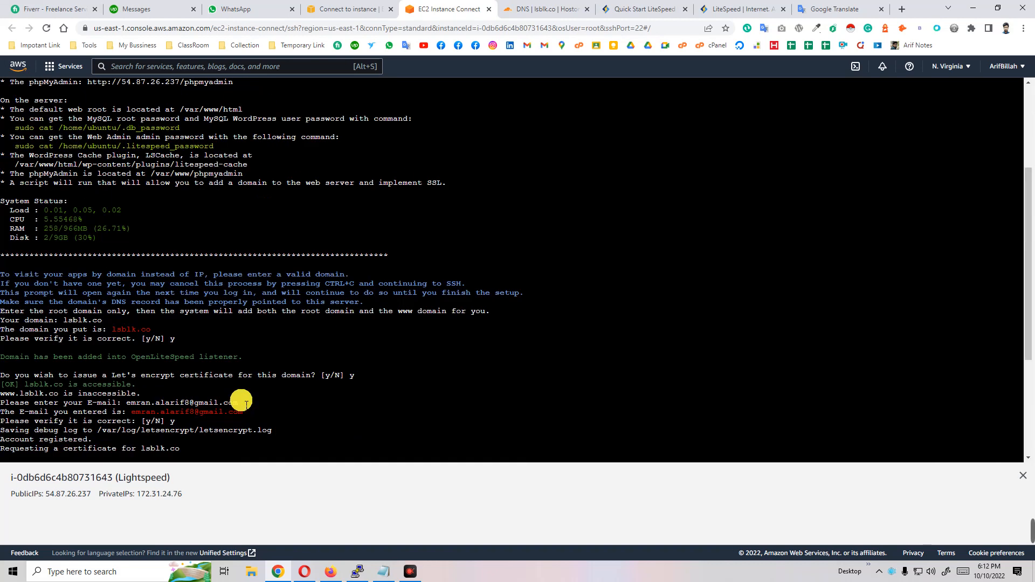
pyautogui.scroll(-7, 241, 402)
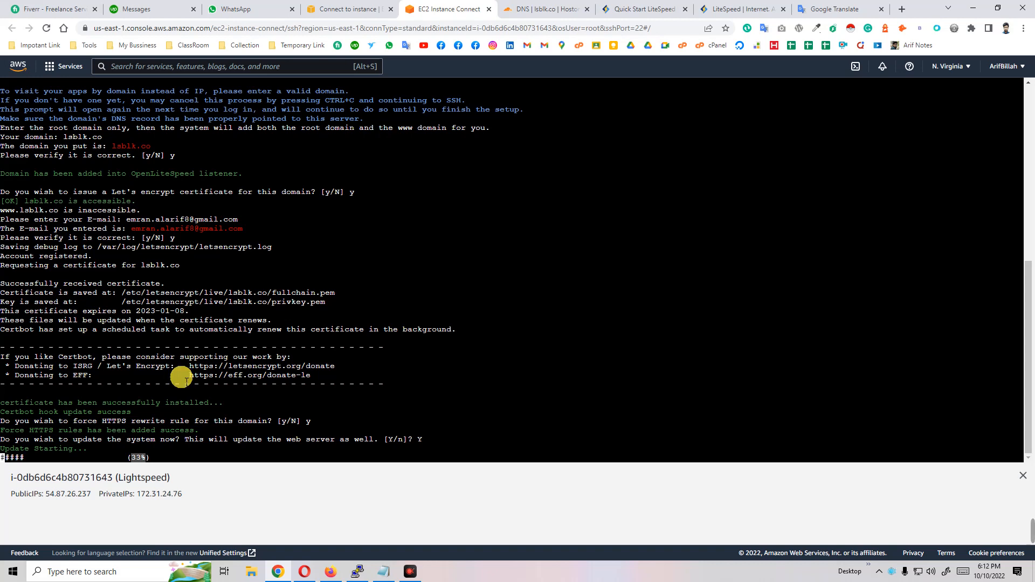
pyautogui.scroll(3, 146, 320)
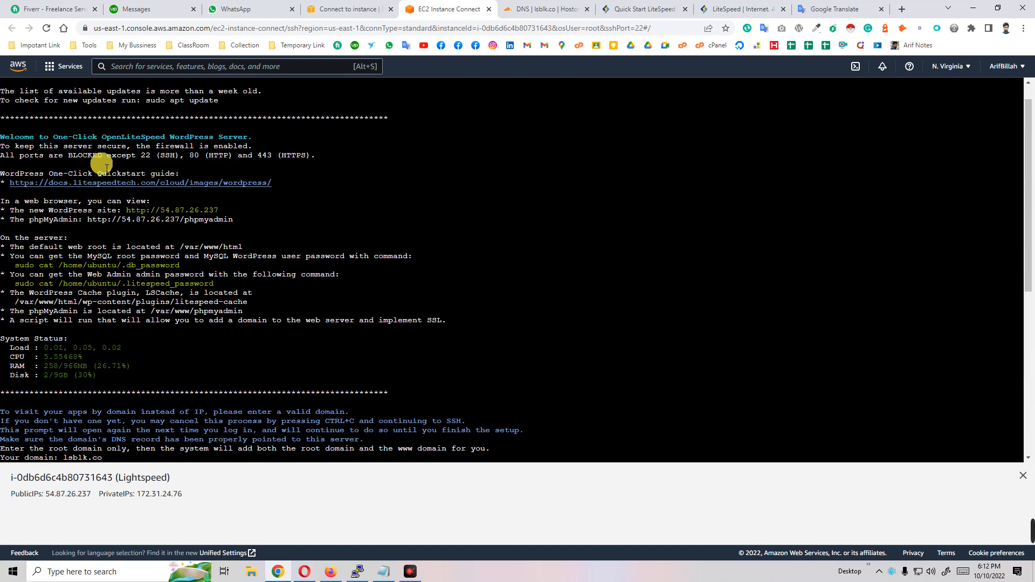
pyautogui.scroll(-6, 220, 307)
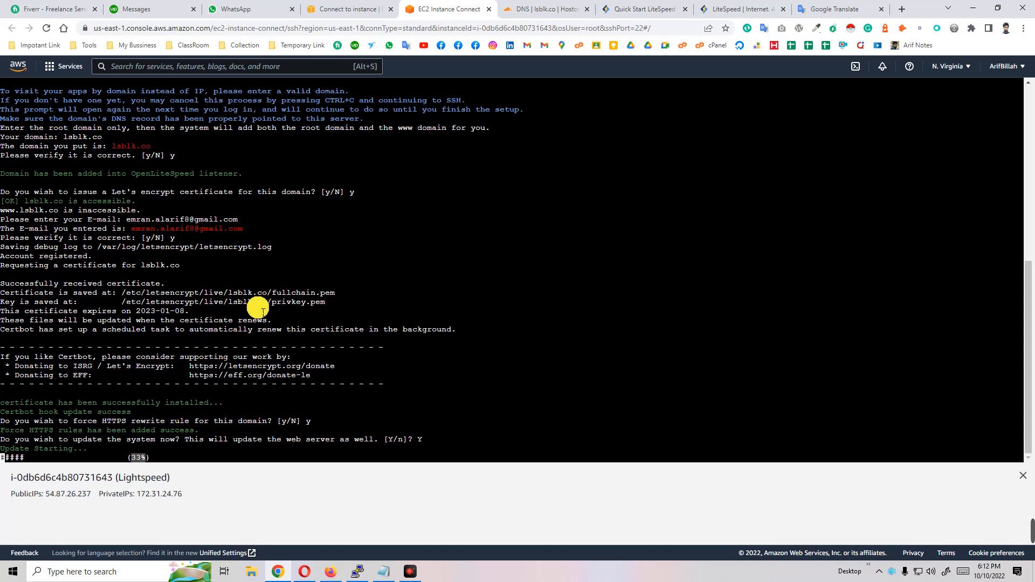
pyautogui.scroll(10, 273, 431)
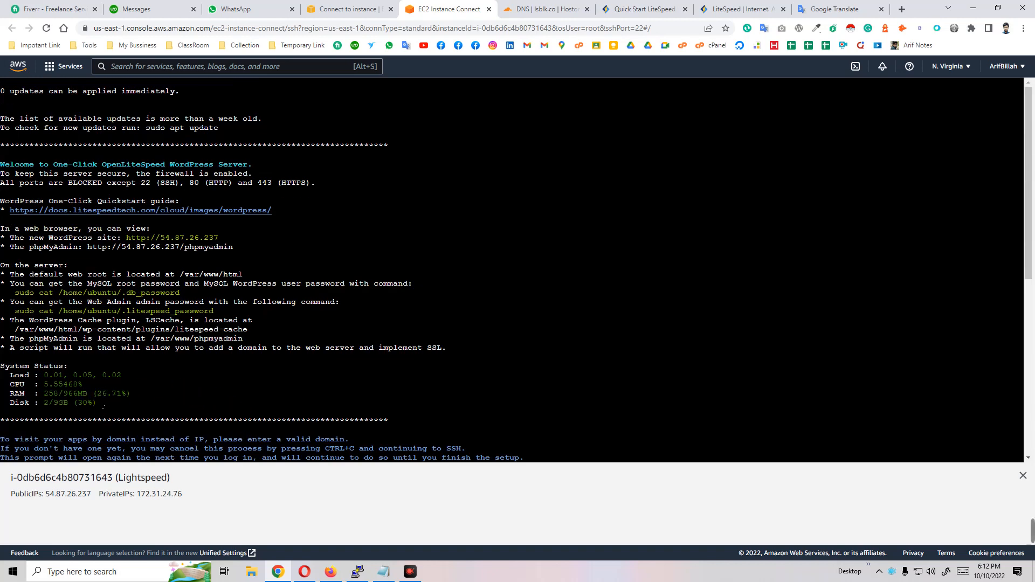
pyautogui.moveTo(103, 407); pyautogui.dragTo(5, 374)
pyautogui.scroll(-5, 169, 383)
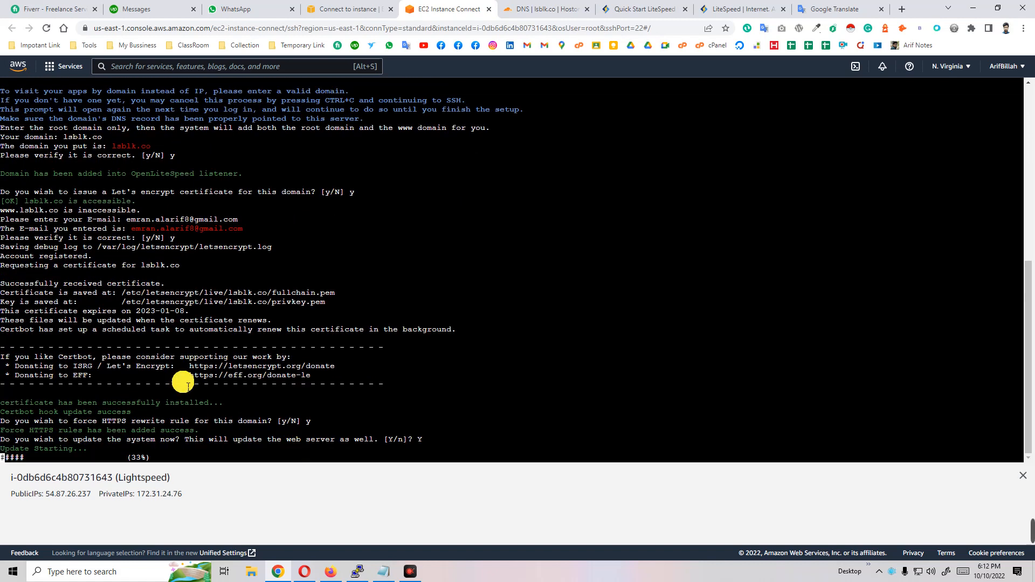
pyautogui.scroll(3, 183, 382)
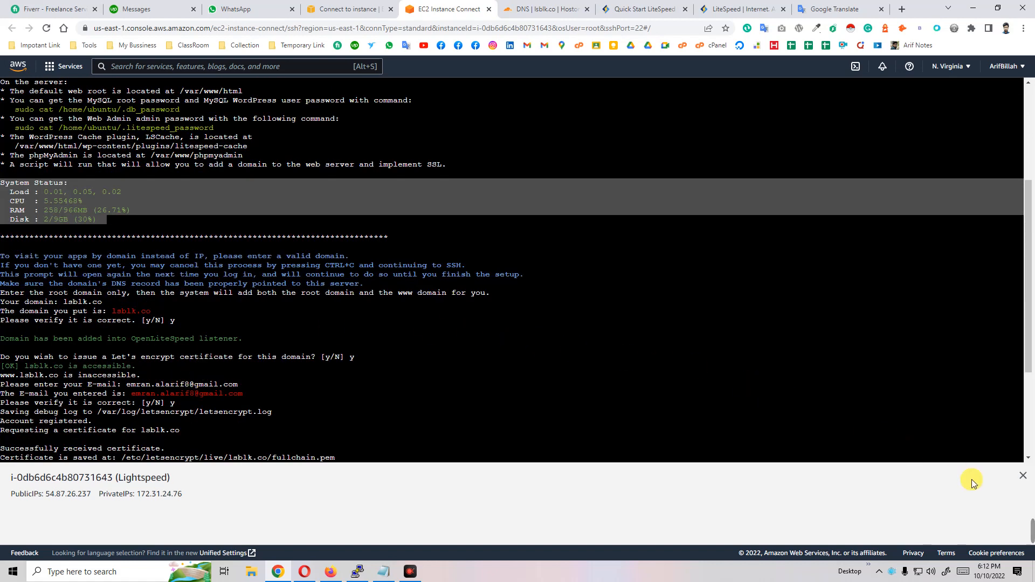
pyautogui.moveTo(1023, 524)
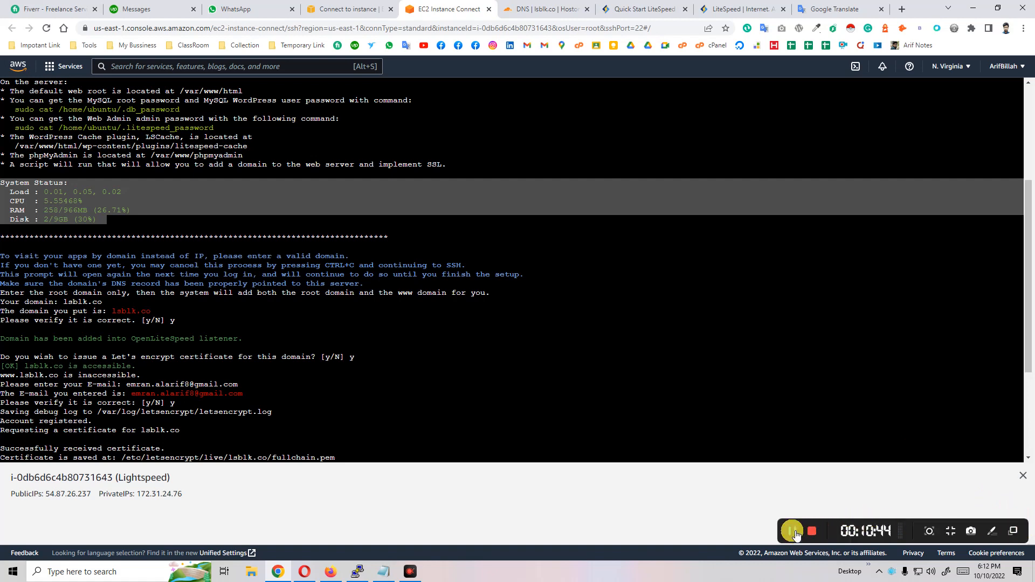
pyautogui.click(792, 531)
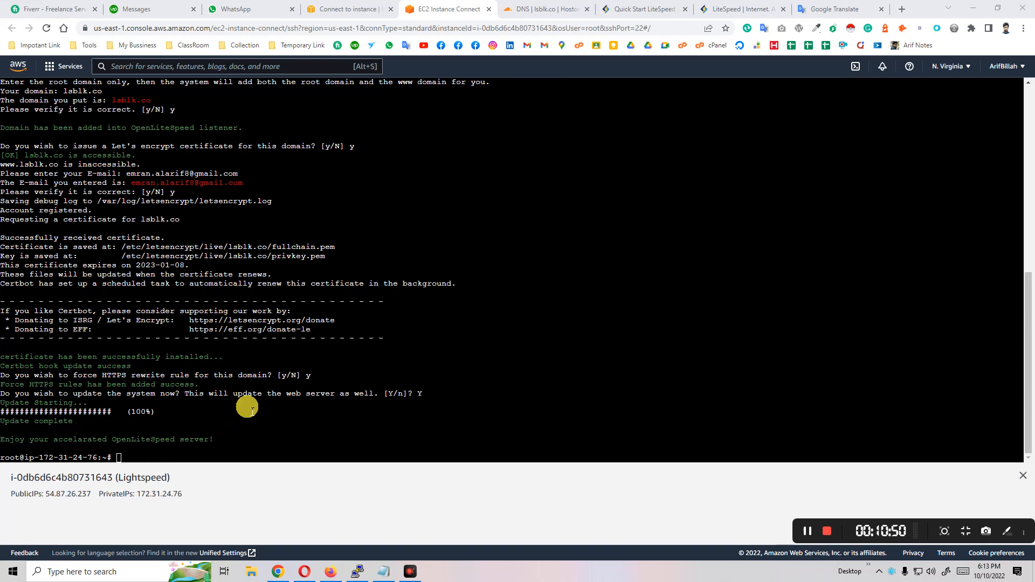
pyautogui.scroll(15, 247, 406)
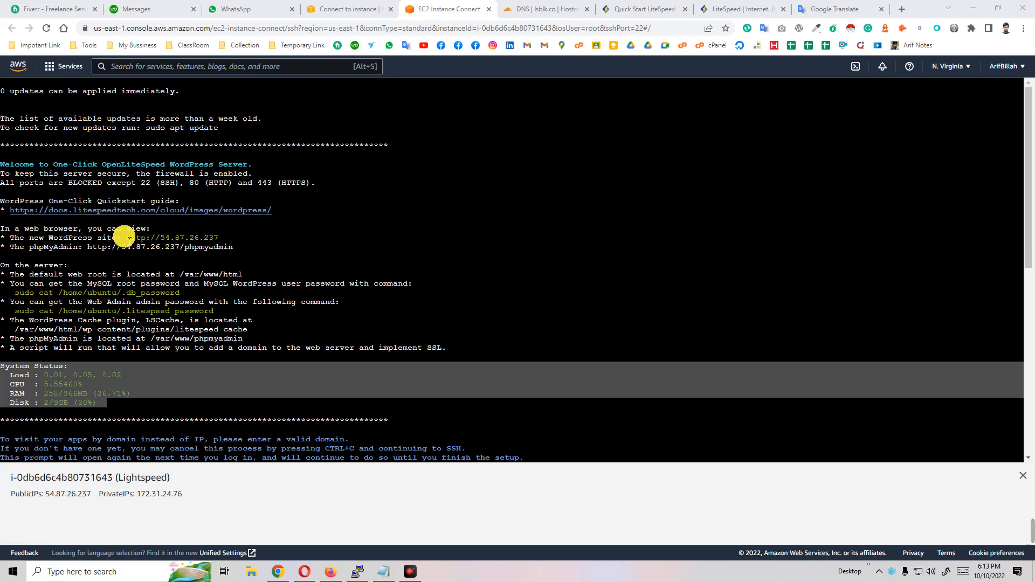
pyautogui.click(137, 243)
pyautogui.moveTo(126, 238)
pyautogui.mouseDown()
pyautogui.moveTo(223, 237)
pyautogui.moveTo(128, 248)
pyautogui.mouseUp()
pyautogui.rightClick(223, 238)
pyautogui.rightClick(151, 241)
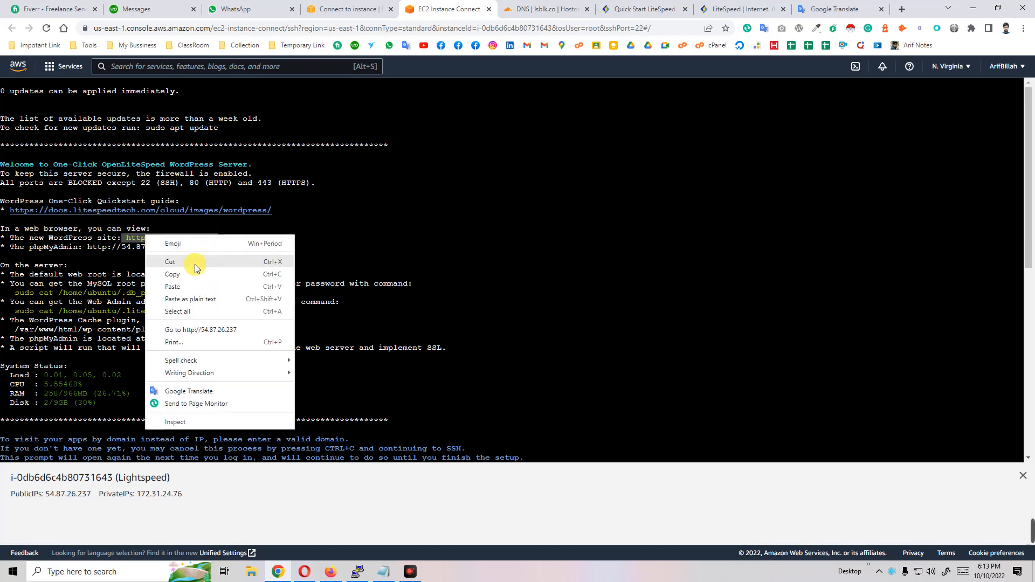
pyautogui.click(190, 273)
# Step: Load the copied address 54.87.26.237 in place of the Cloudflare DNS page and proceed past the privacy warning
pyautogui.click(545, 9)
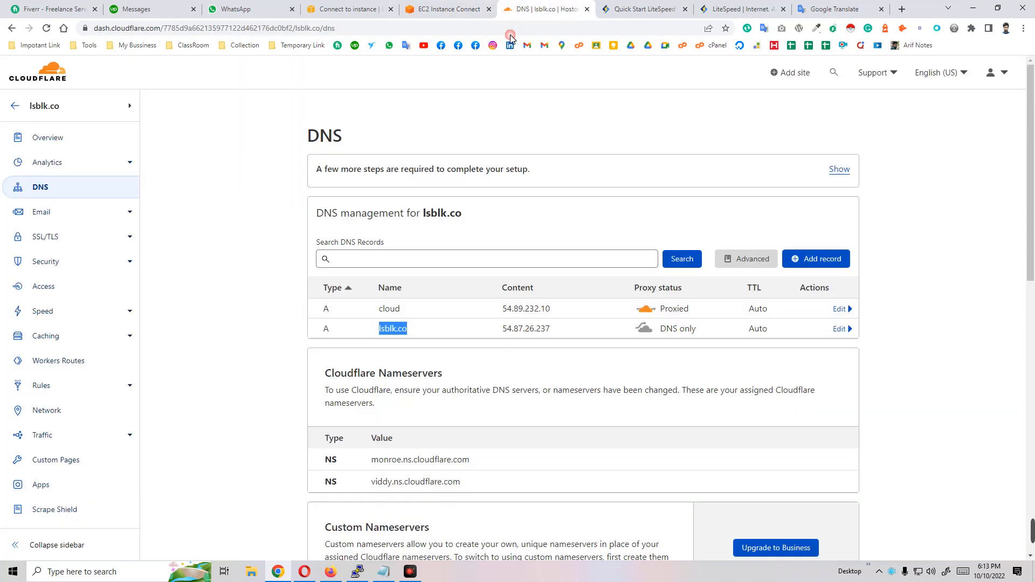
pyautogui.click(463, 29)
pyautogui.hotkey('ctrl', 'v')
pyautogui.press('Return')
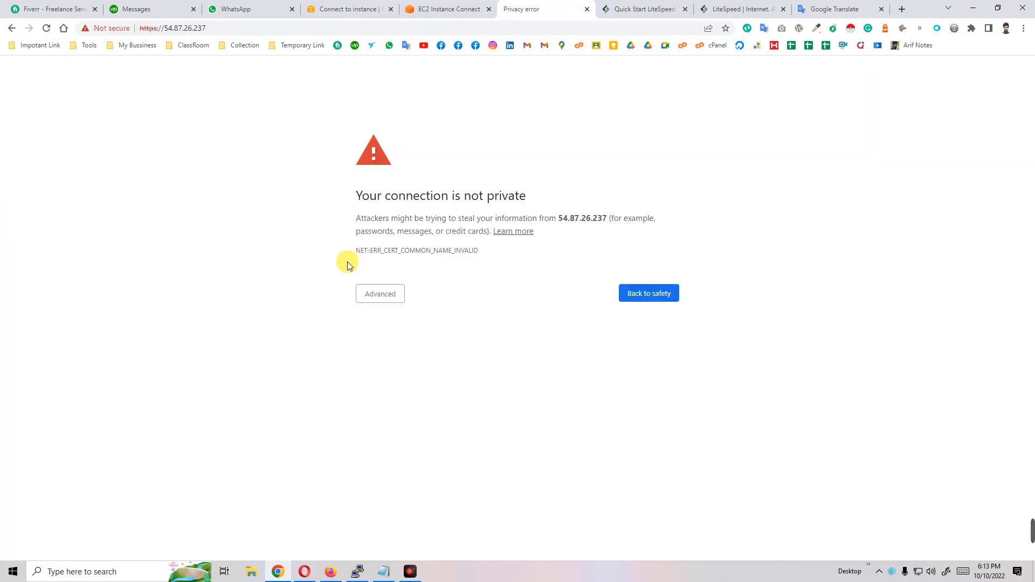
pyautogui.click(375, 297)
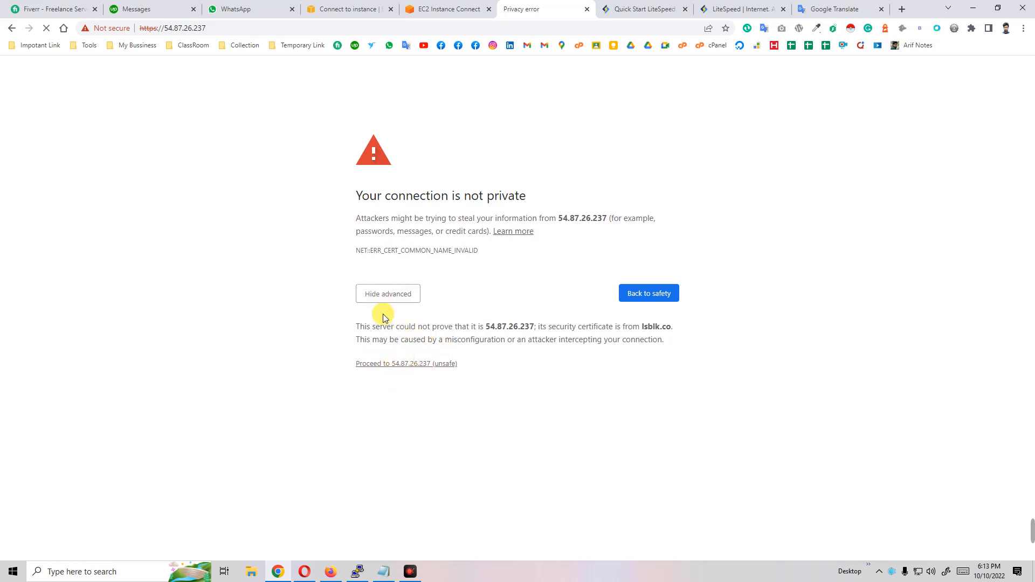
pyautogui.click(394, 364)
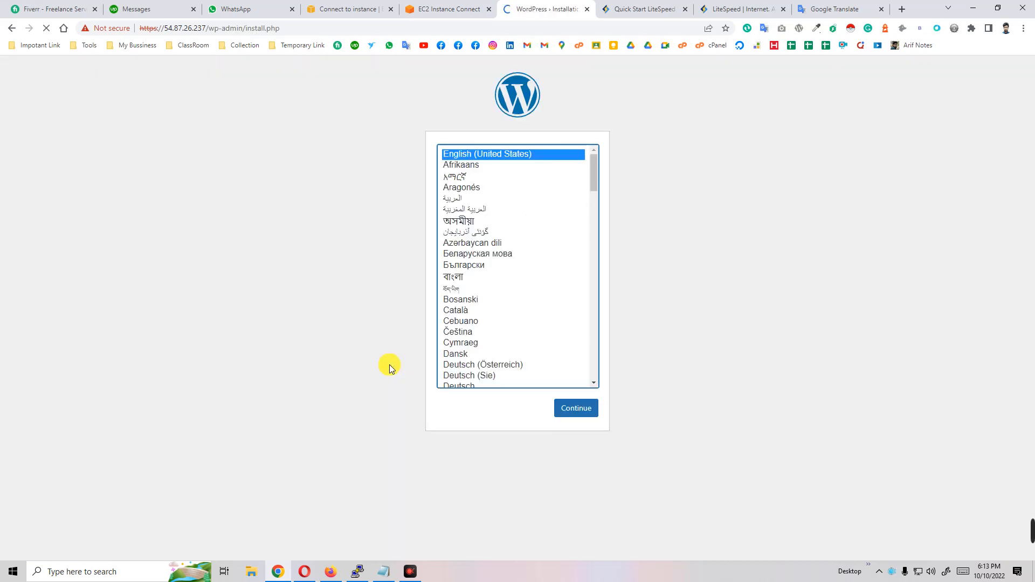
# Step: Continue the WordPress installation in English (United States) with the site title My Blog and the username admin
pyautogui.click(573, 410)
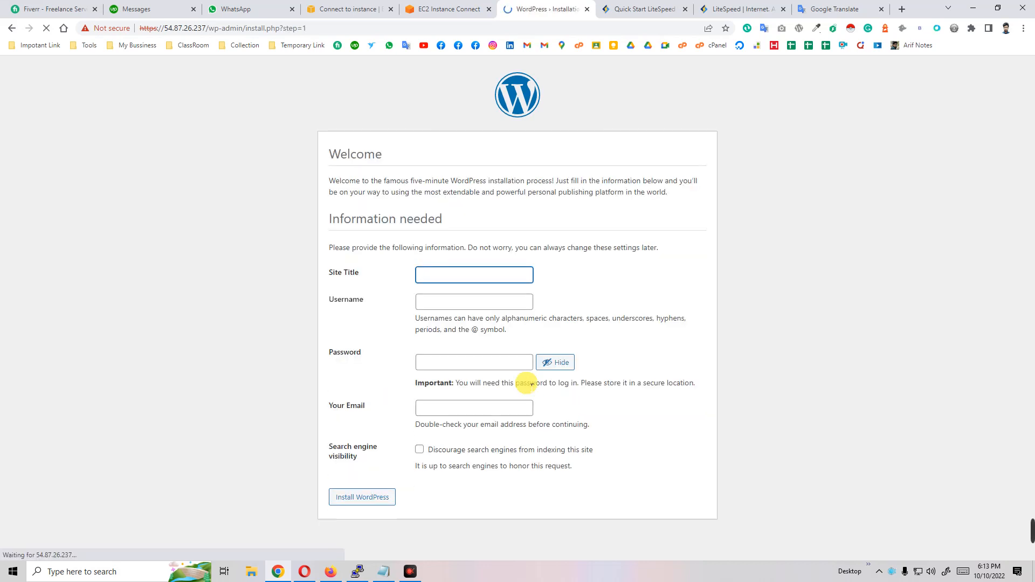
pyautogui.write('My Blog')
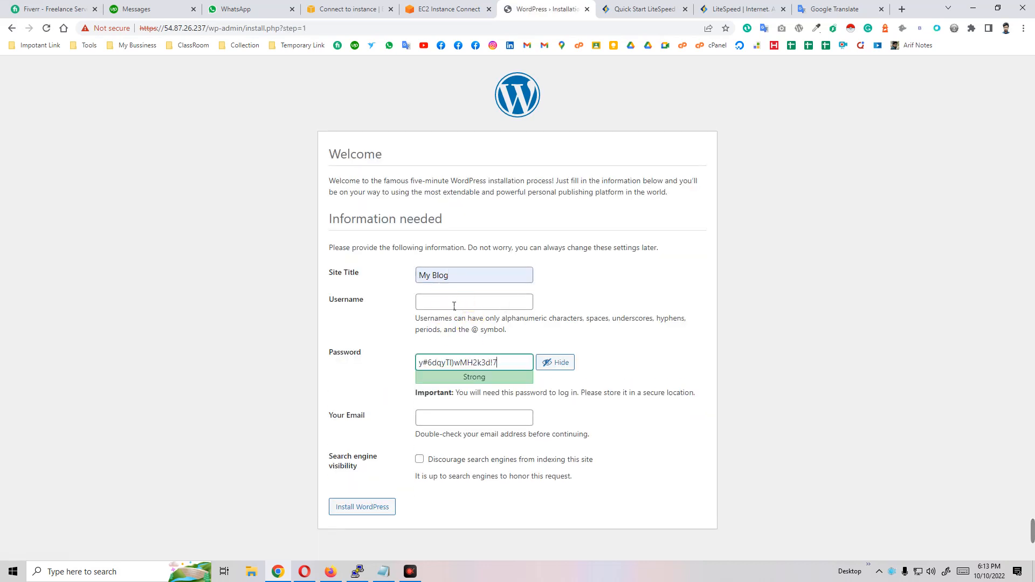
pyautogui.click(451, 305)
pyautogui.click(480, 333)
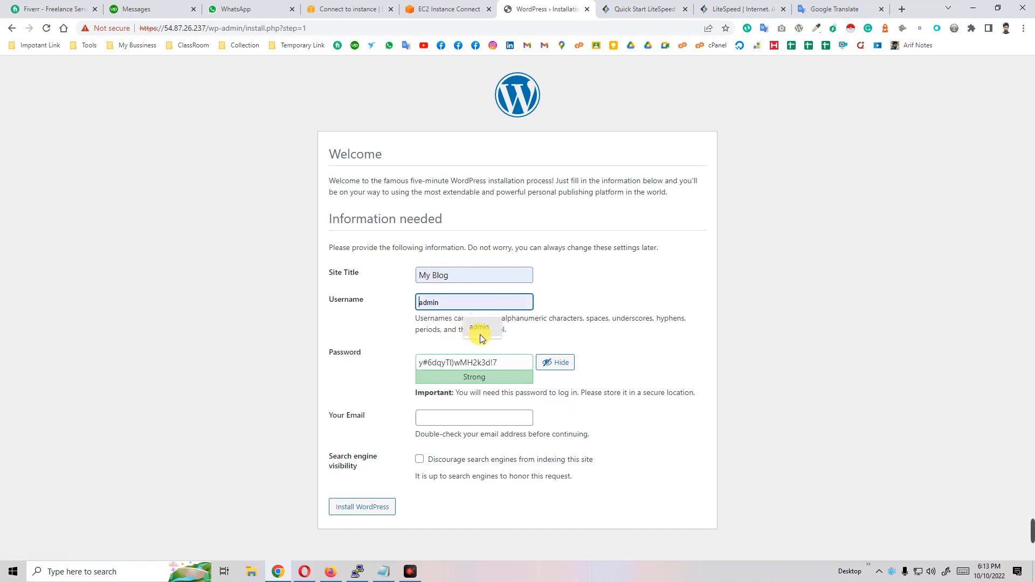
# Step: Copy the generated admin password, fill in the administrator's e-mail address and install WordPress
pyautogui.moveTo(497, 363); pyautogui.dragTo(441, 372)
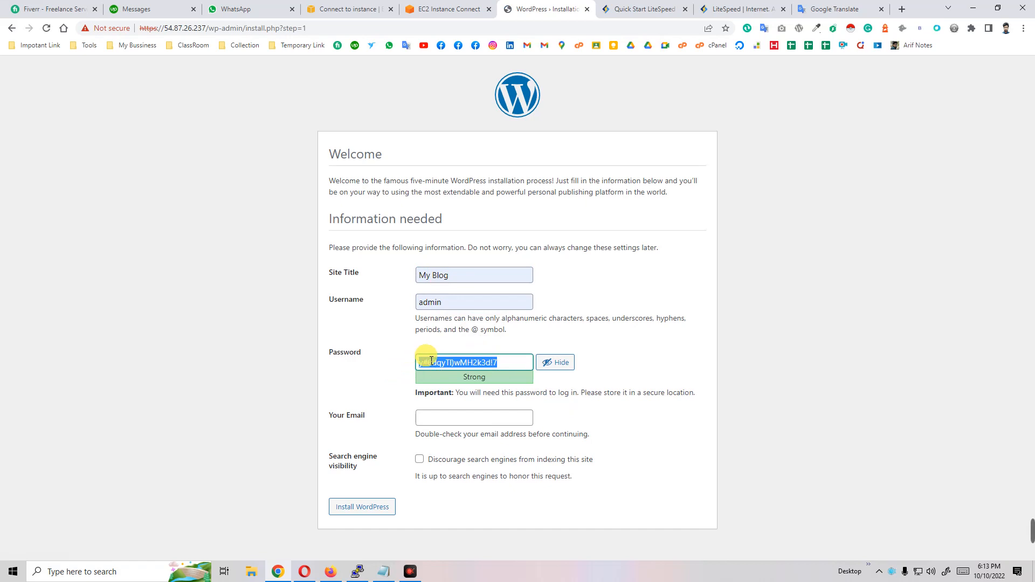
pyautogui.click(431, 415)
pyautogui.click(472, 437)
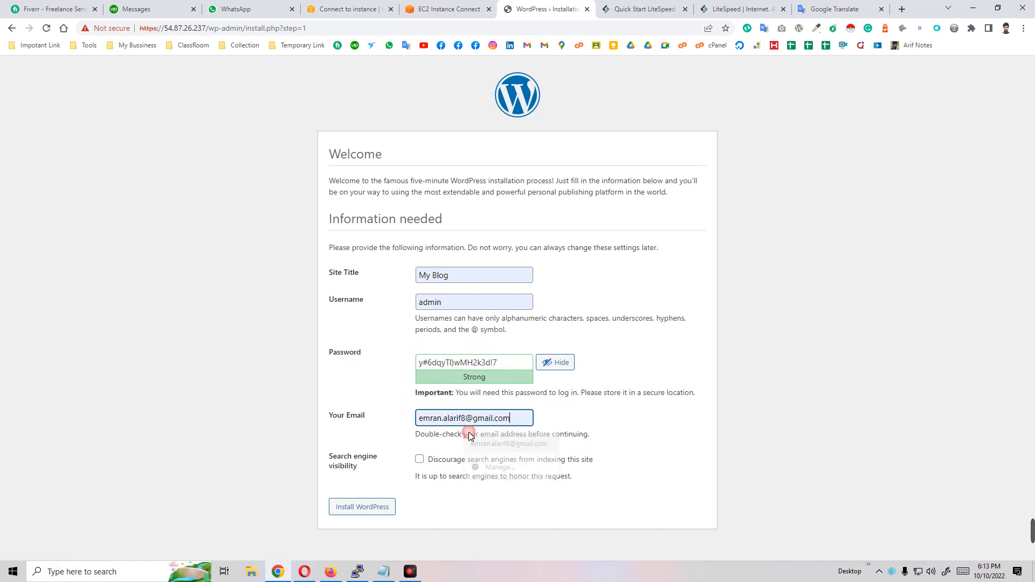
pyautogui.click(366, 509)
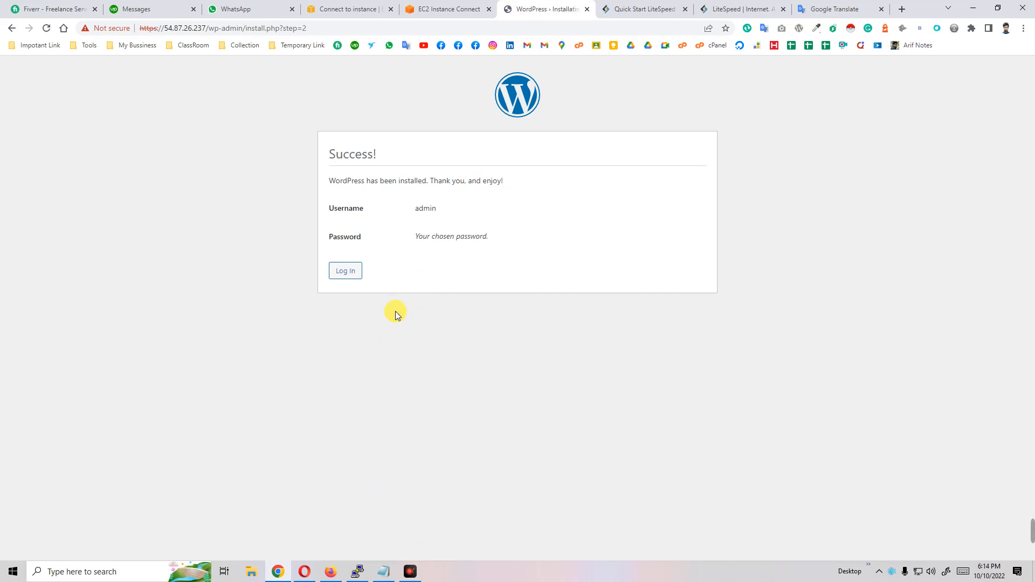
# Step: Log in to the new WordPress site with the administrator's e-mail address and the copied account password
pyautogui.click(346, 271)
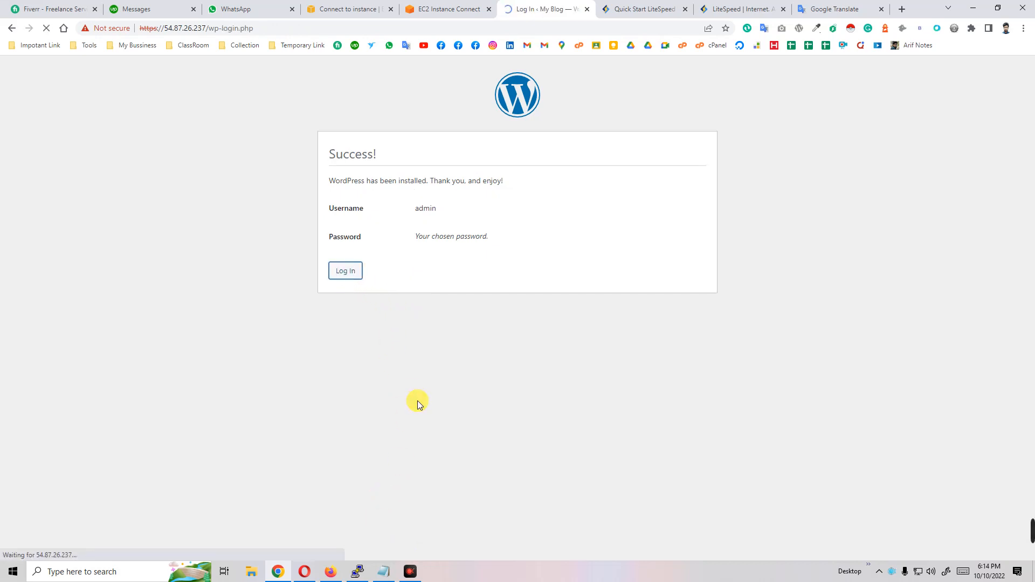
pyautogui.click(472, 244)
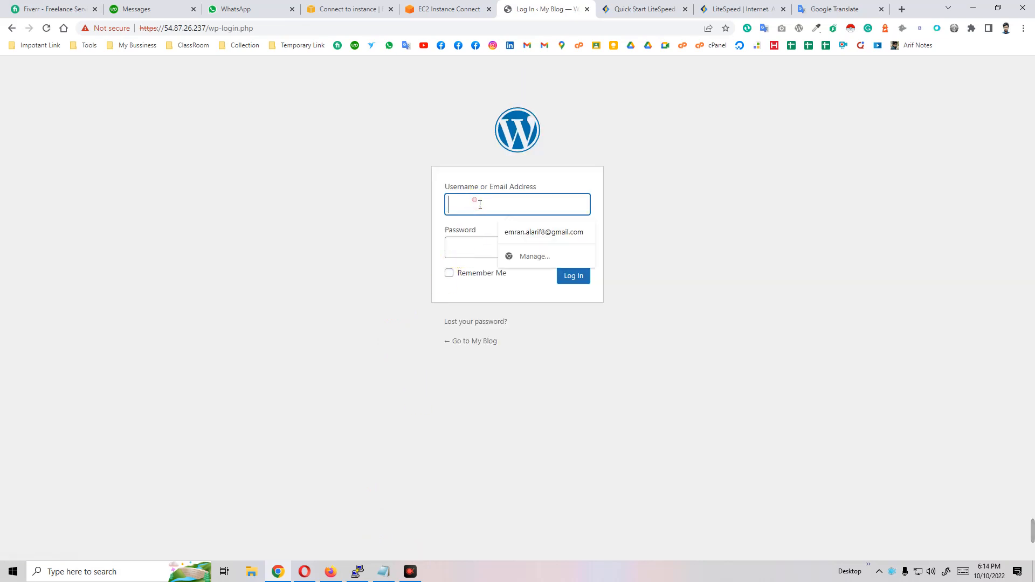
pyautogui.click(526, 237)
pyautogui.click(485, 257)
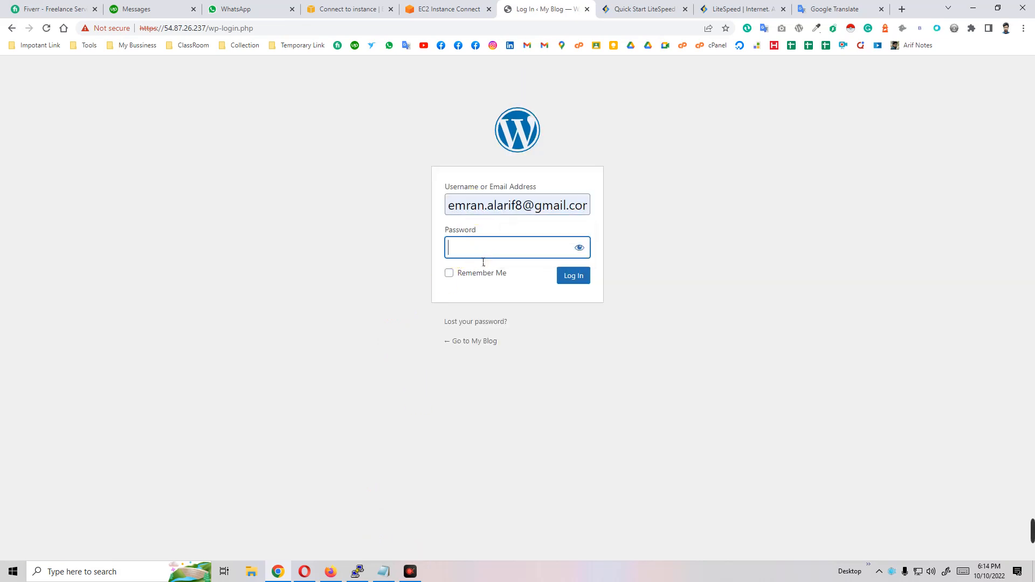
pyautogui.press('super')
pyautogui.click(376, 180)
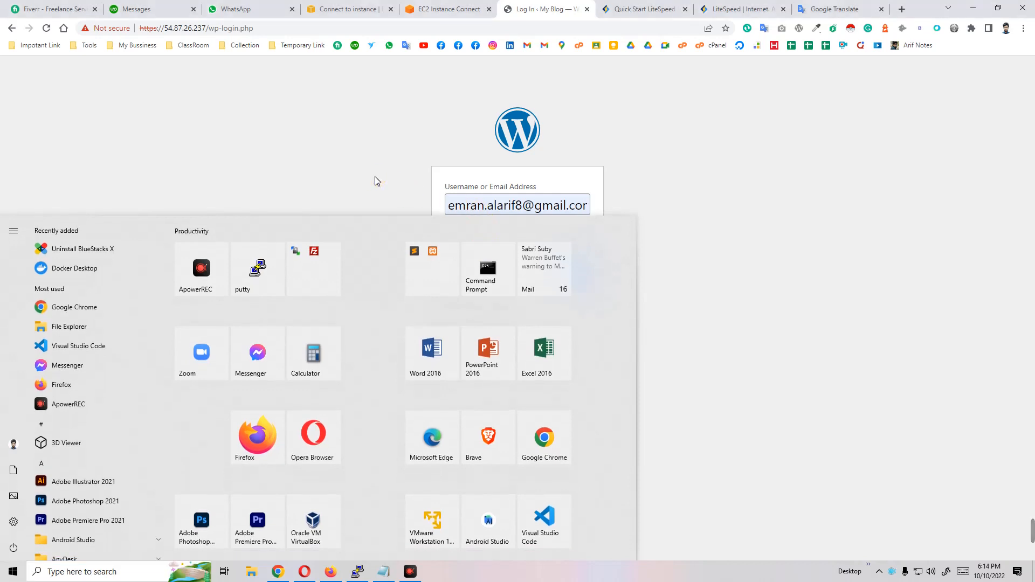
pyautogui.click(504, 256)
pyautogui.hotkey('ctrl', 'v')
pyautogui.click(575, 277)
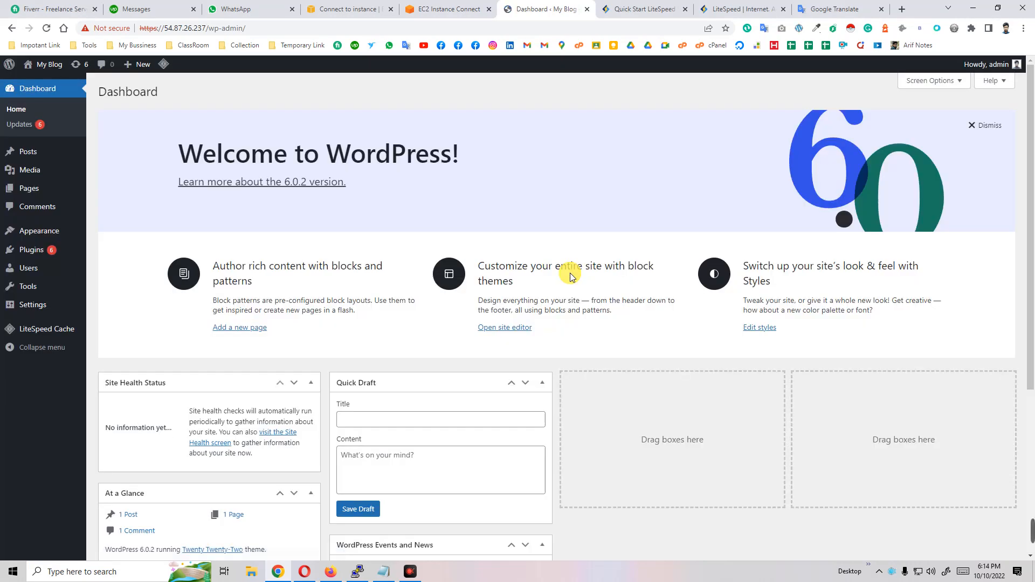
# Step: Review the System Status section in the EC2 Instance Connect terminal and close that session
pyautogui.click(438, 7)
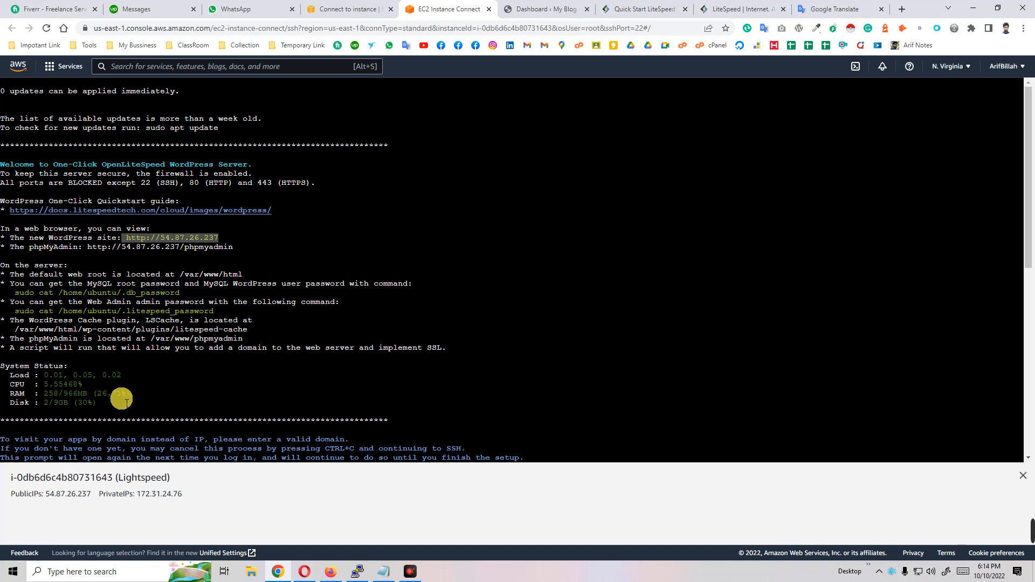
pyautogui.moveTo(112, 403); pyautogui.dragTo(2, 356)
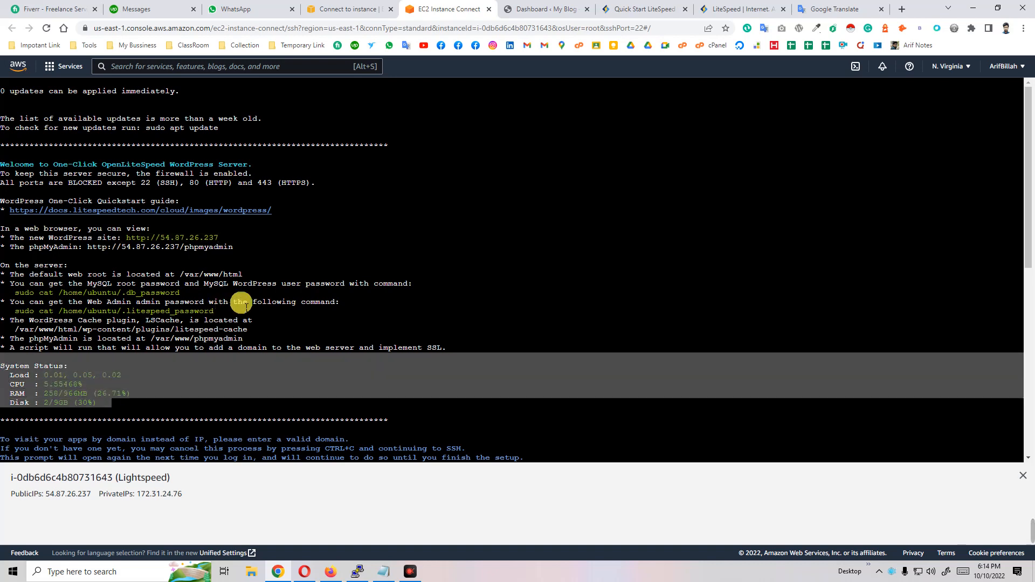
pyautogui.click(487, 10)
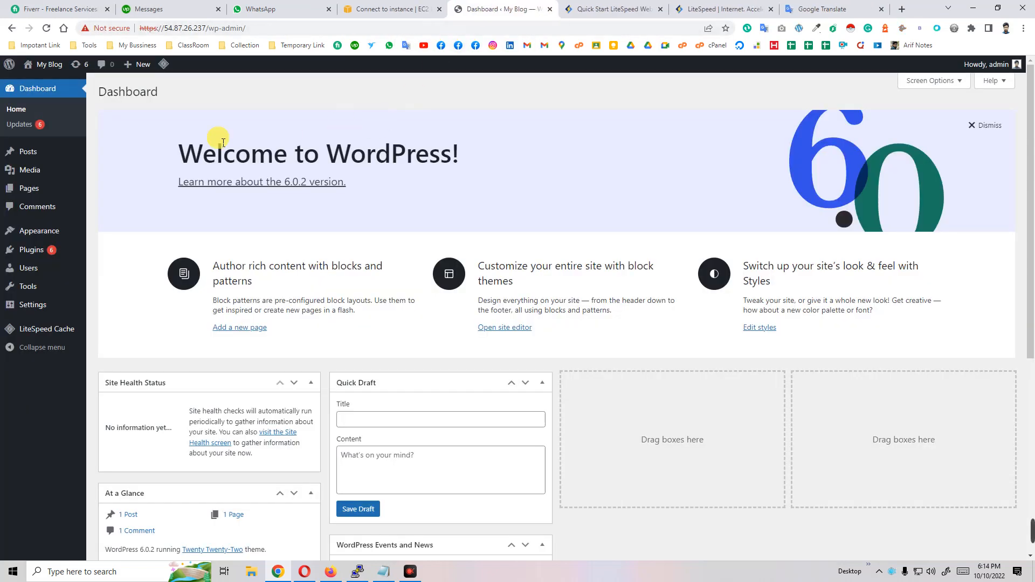
pyautogui.moveTo(64, 304)
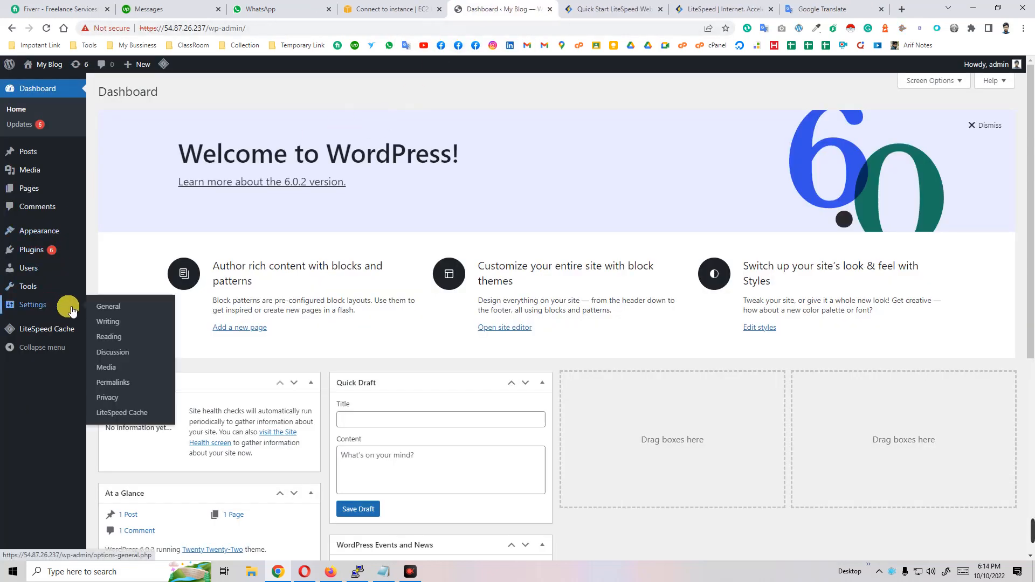
pyautogui.click(125, 311)
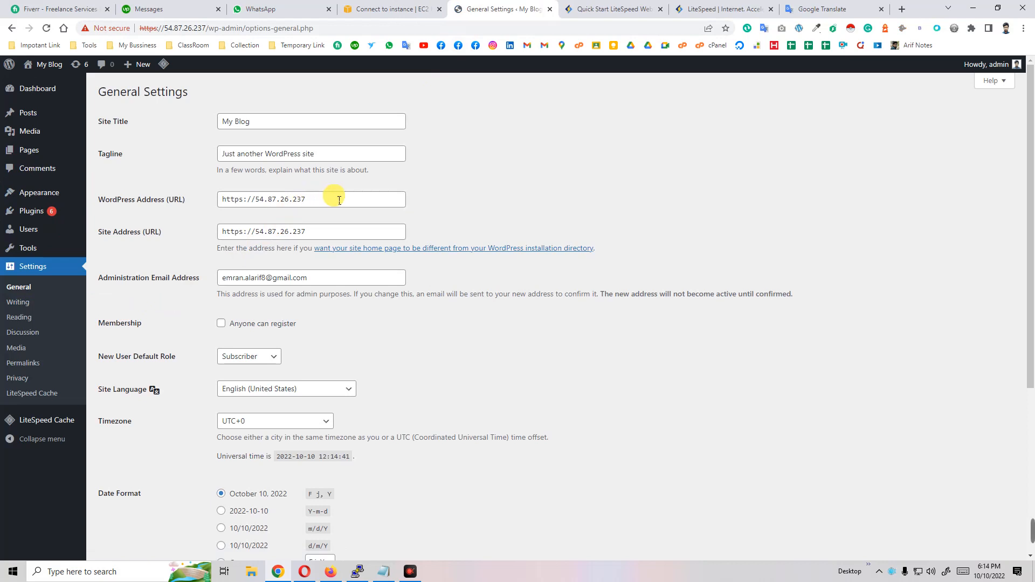
pyautogui.moveTo(339, 200); pyautogui.dragTo(283, 210)
pyautogui.click(144, 202)
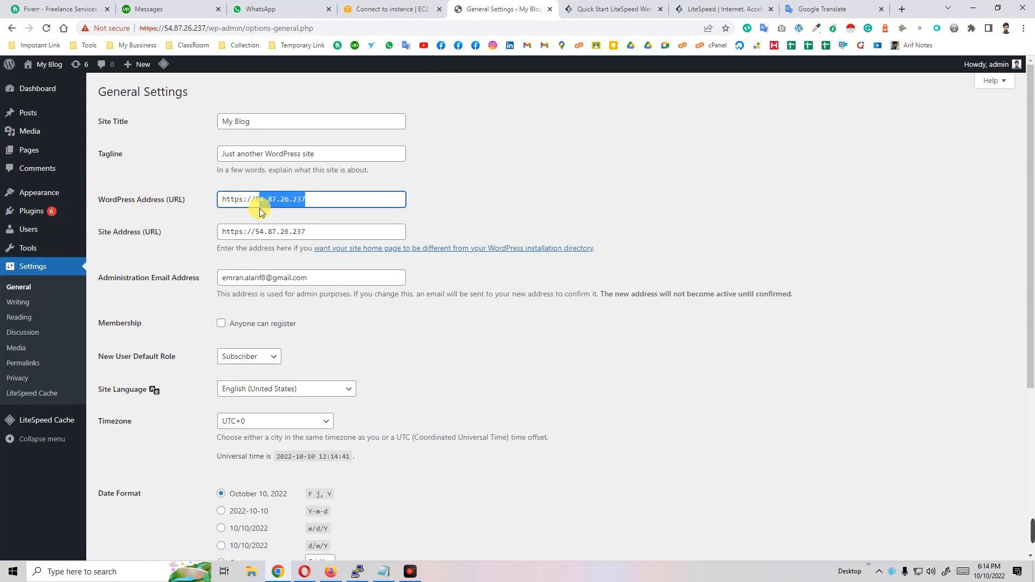
pyautogui.click(351, 207)
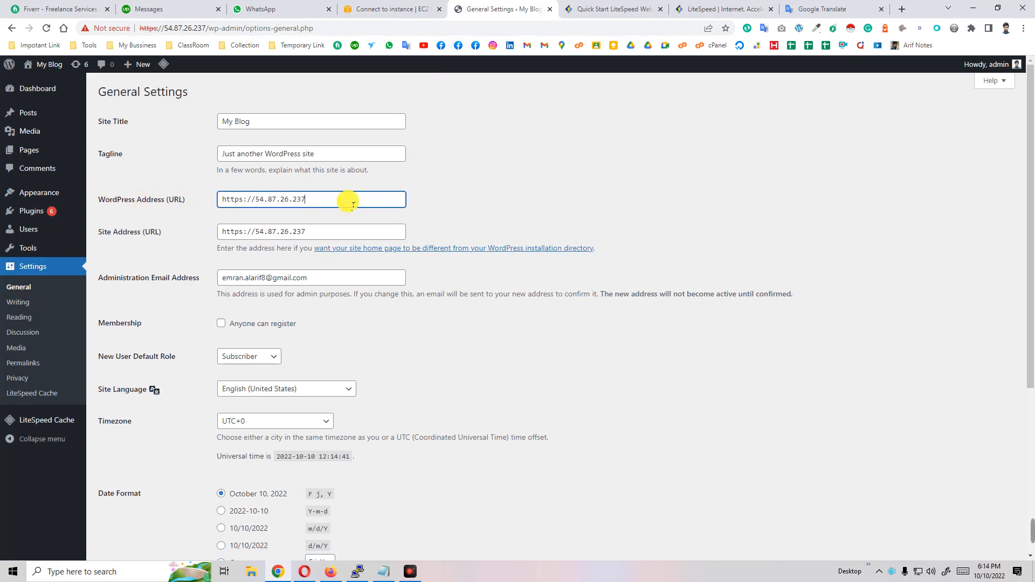
pyautogui.moveTo(283, 222); pyautogui.dragTo(255, 215)
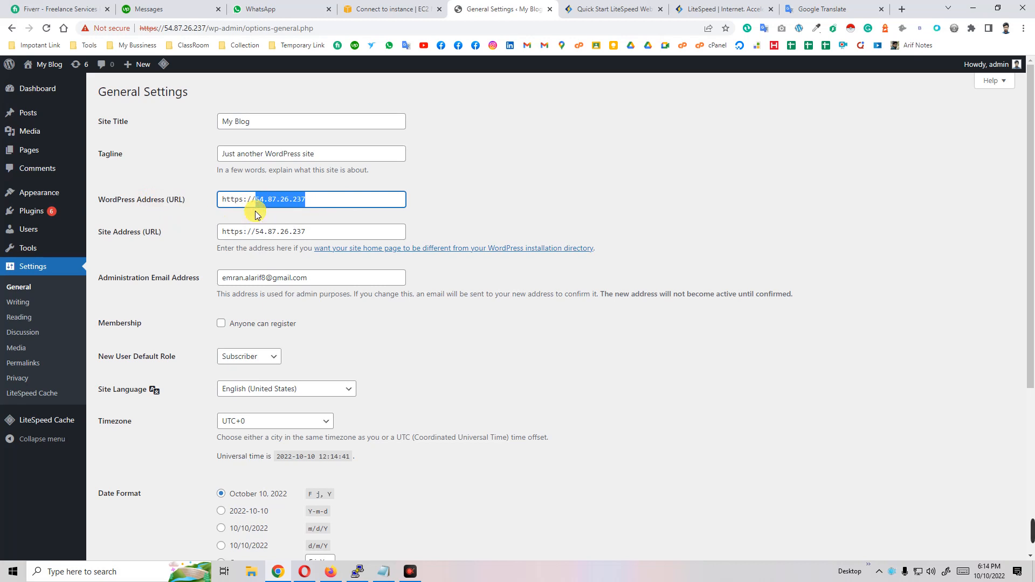
pyautogui.press('super+v')
pyautogui.click(300, 323)
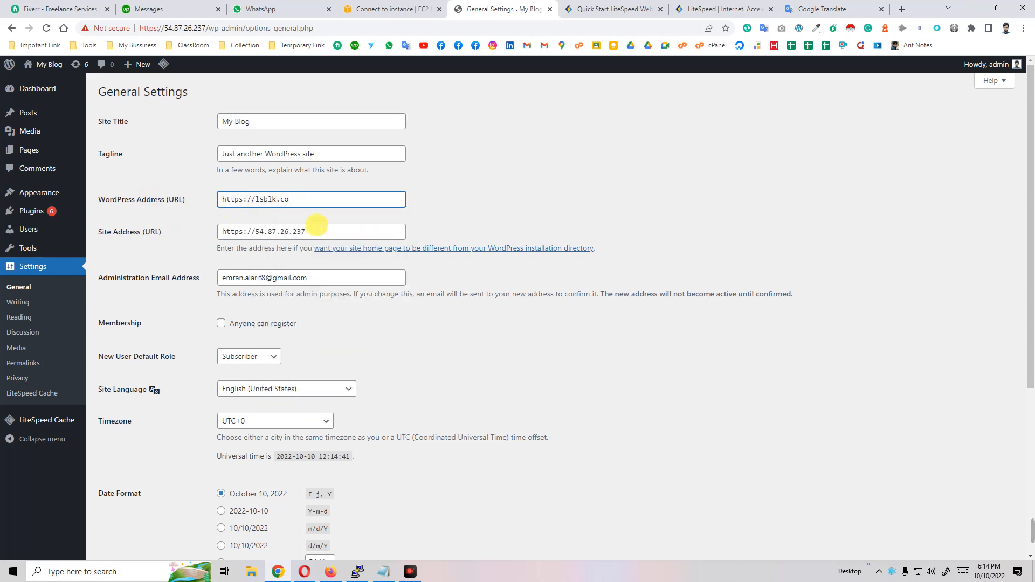
pyautogui.moveTo(321, 230); pyautogui.dragTo(277, 235)
pyautogui.write('lsblk.co')
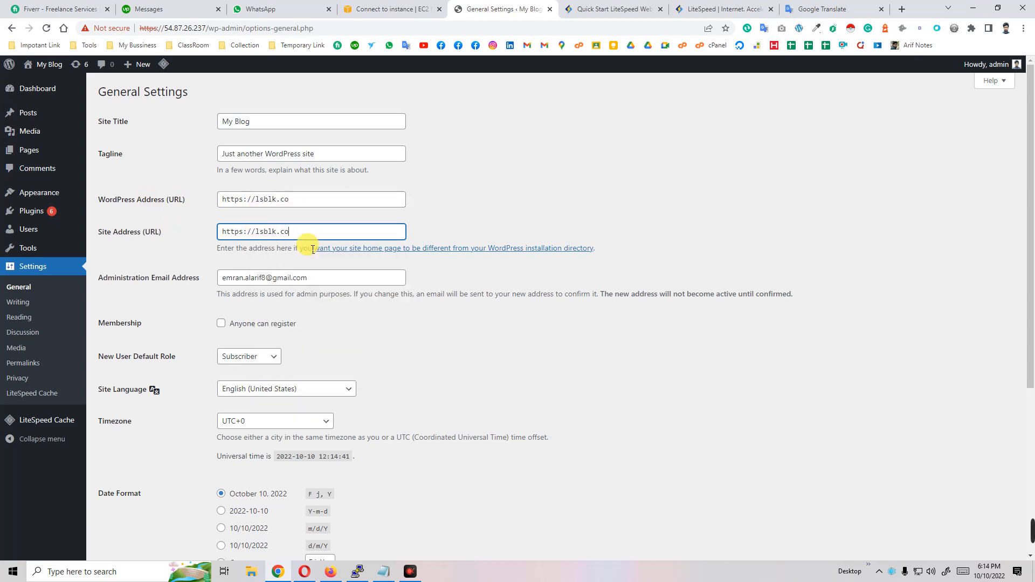
pyautogui.click(424, 346)
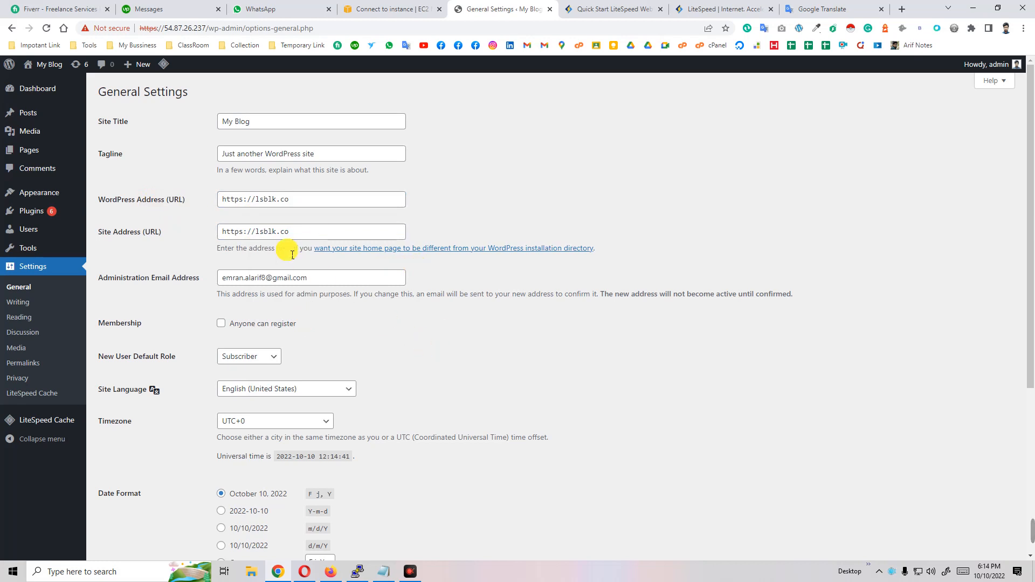
pyautogui.scroll(-5, 250, 301)
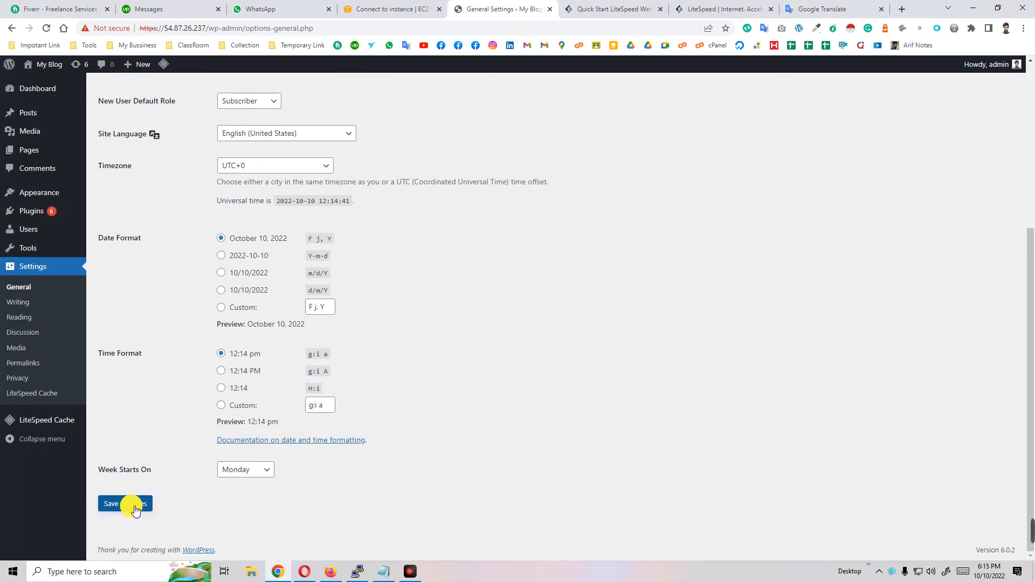
pyautogui.click(134, 506)
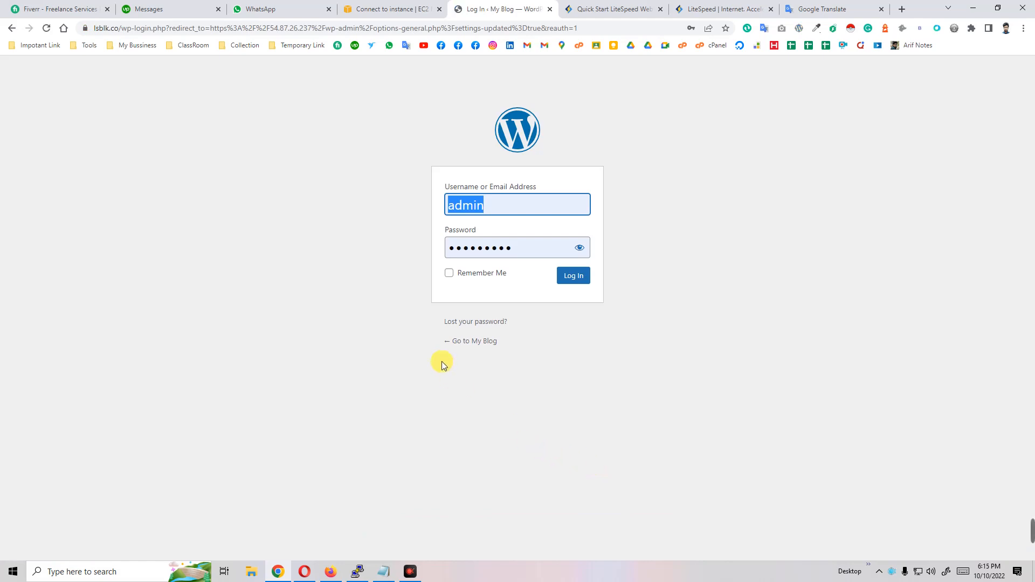
# Step: Log in to WordPress on lsblk.co with the administrator's e-mail address and copied account password, and dismiss the offer to save the password
pyautogui.click(576, 275)
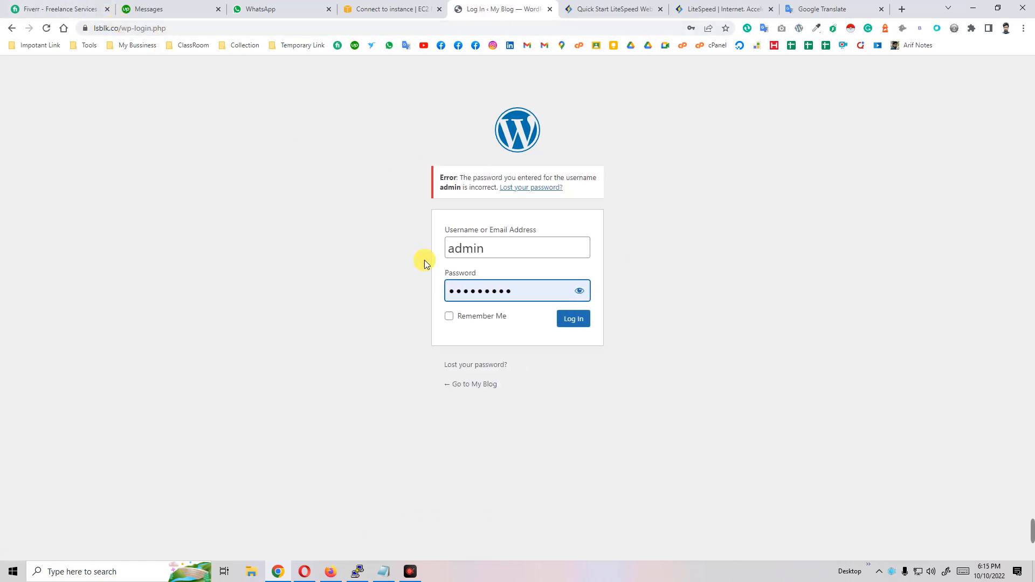
pyautogui.click(517, 287)
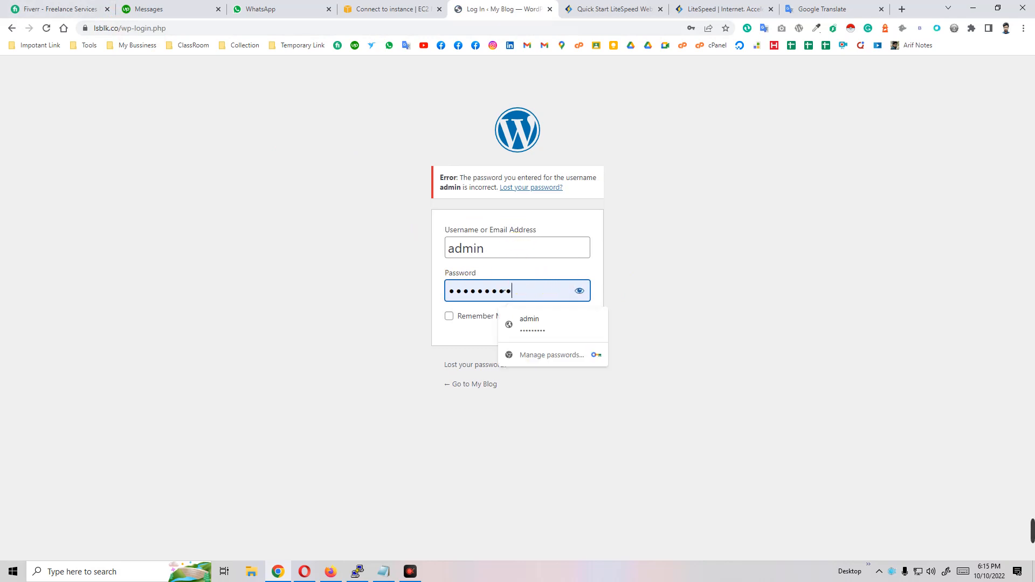
pyautogui.hotkey('ctrl', 'a')
pyautogui.press('super+v')
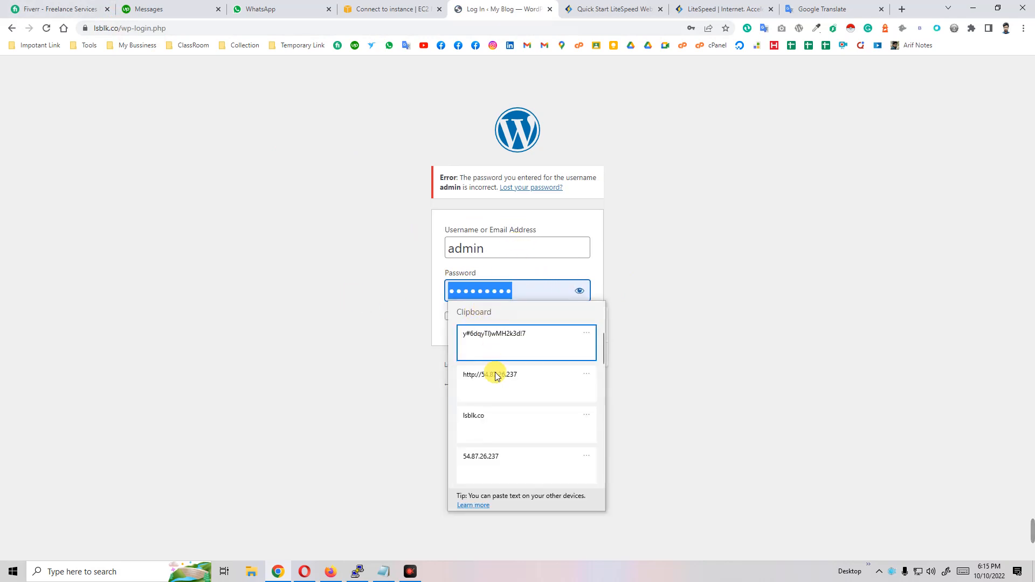
pyautogui.click(494, 338)
pyautogui.doubleClick(479, 251)
pyautogui.write('e')
pyautogui.click(534, 276)
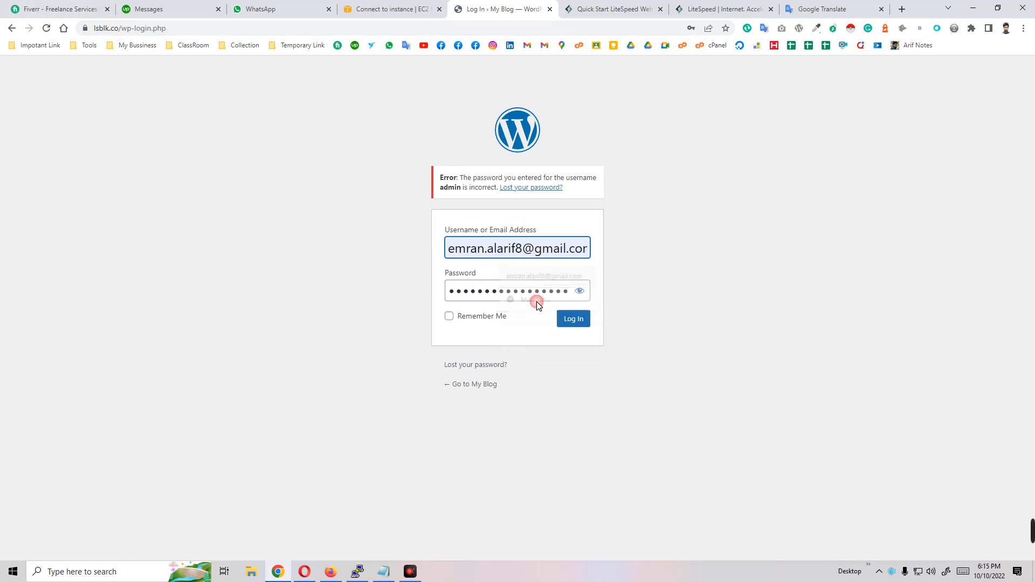
pyautogui.click(573, 318)
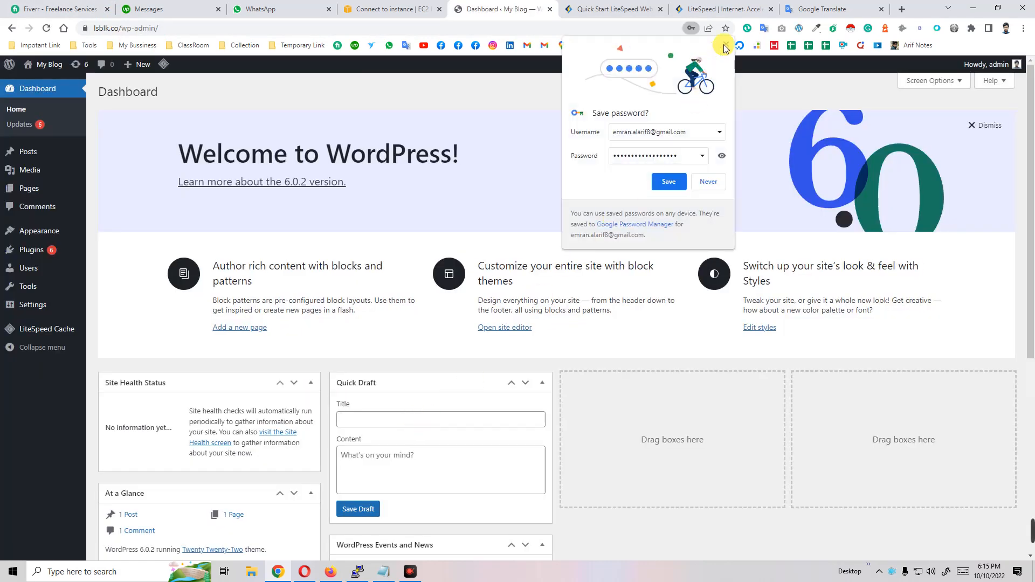
pyautogui.click(725, 44)
# Step: Open gtmetrix.com in a new browser tab and move that tab next to the LiteSpeed documentation tab
pyautogui.moveTo(4, 310)
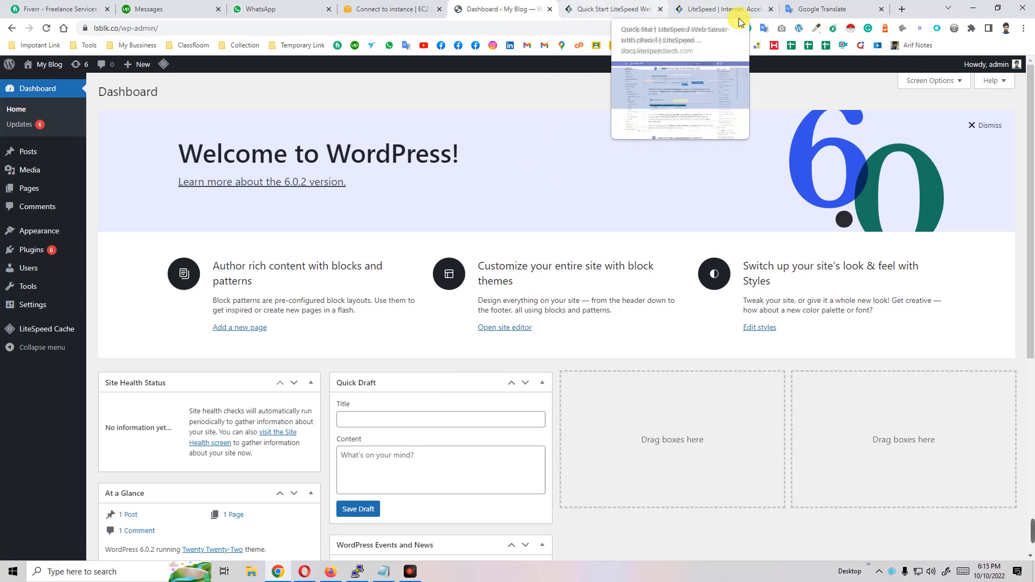
pyautogui.click(901, 9)
pyautogui.click(579, 34)
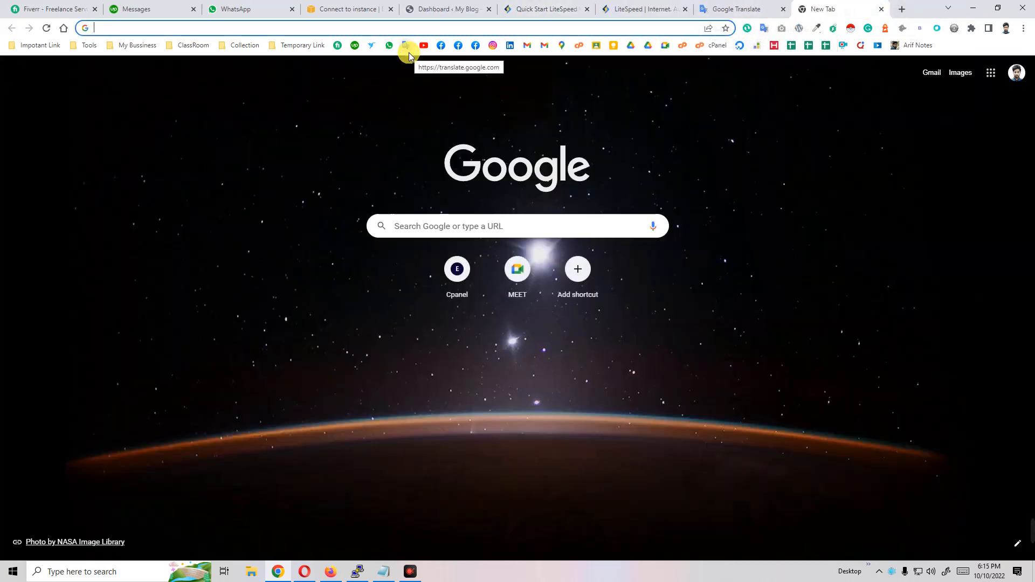
pyautogui.write('gt')
pyautogui.press('Return')
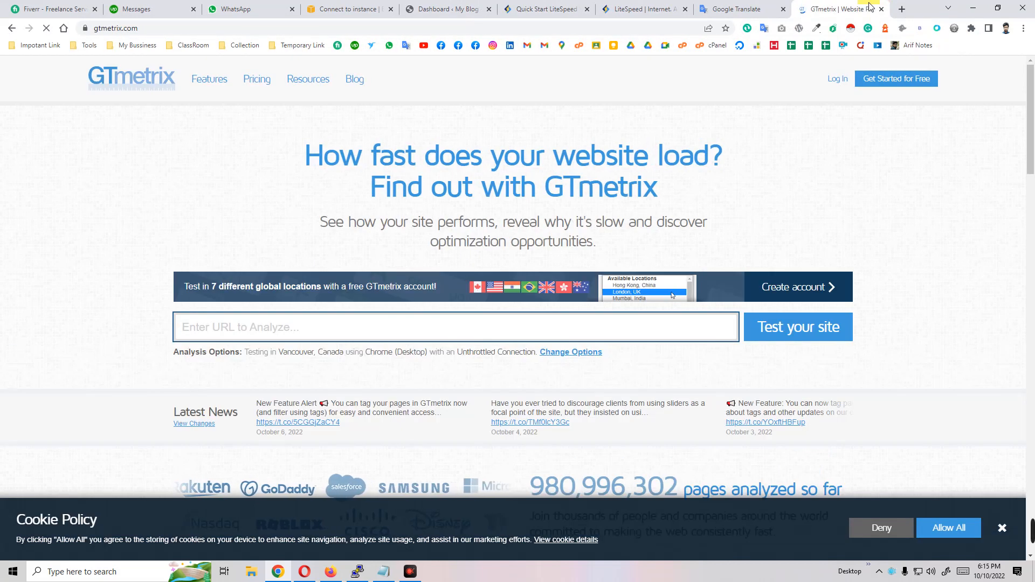
pyautogui.moveTo(841, 8); pyautogui.dragTo(680, 10)
pyautogui.click(383, 327)
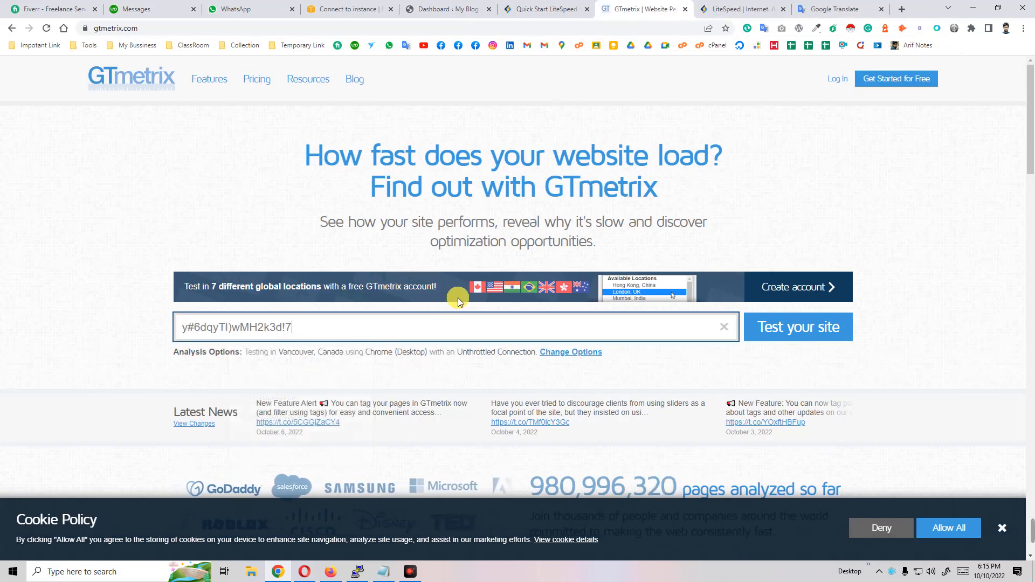
pyautogui.moveTo(350, 329); pyautogui.dragTo(123, 310)
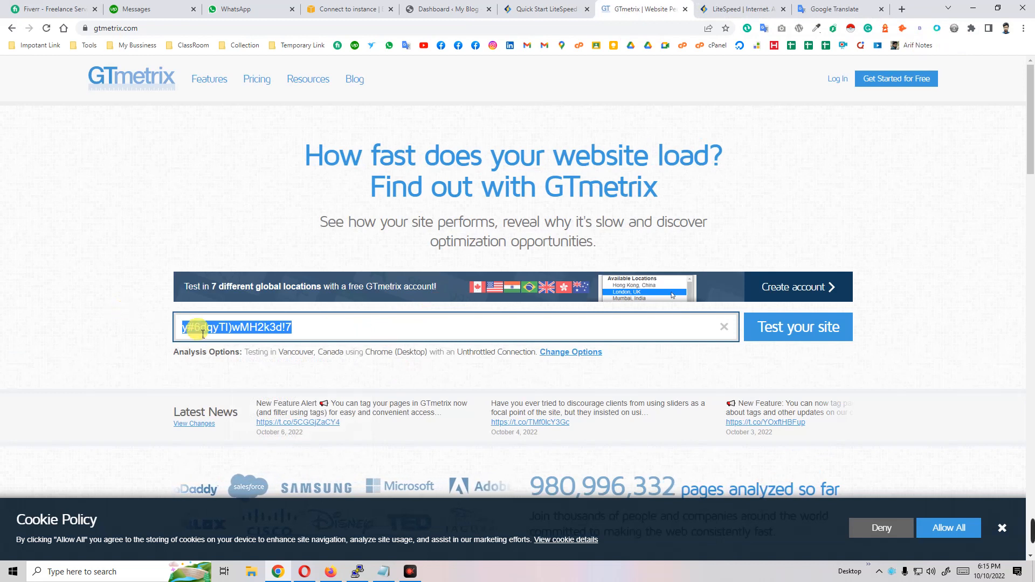
# Step: Enter lsblk.co from the clipboard history as the GTmetrix website URL and start the speed test
pyautogui.press('super+v')
pyautogui.click(242, 429)
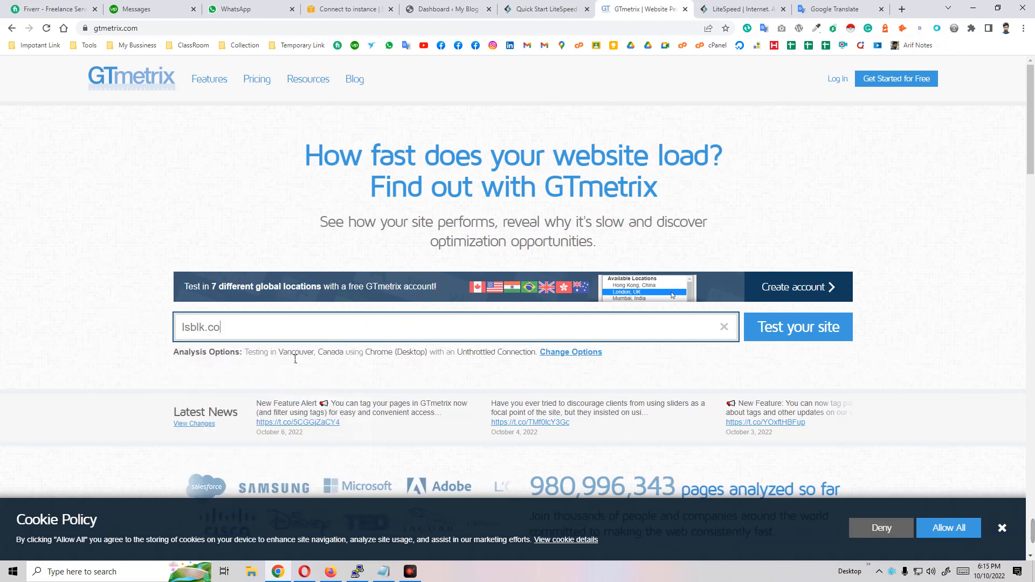
pyautogui.click(798, 330)
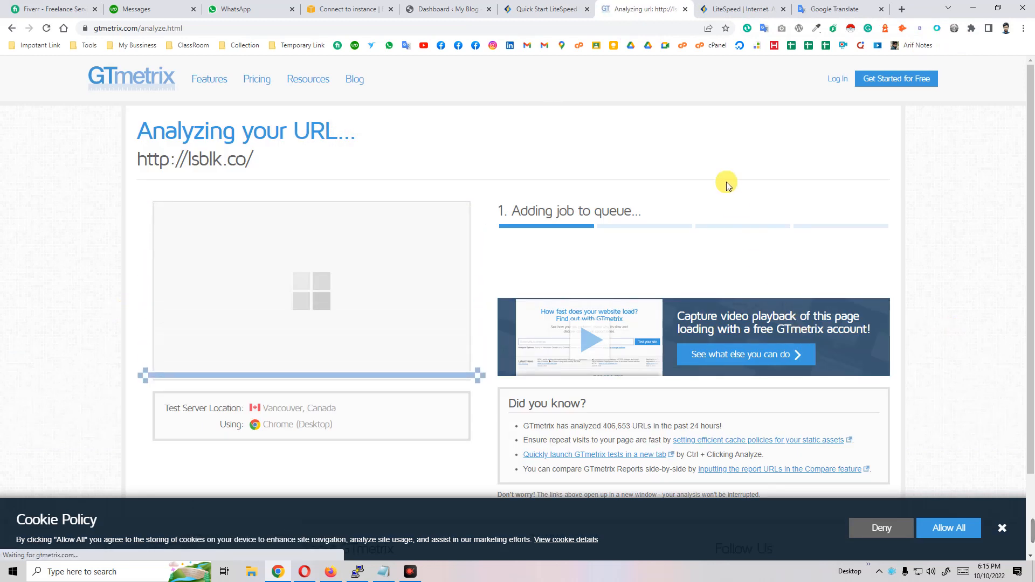
# Step: Search Google for "google site speed" in a new browser tab and open PageSpeed Insights from the results
pyautogui.moveTo(661, 10); pyautogui.dragTo(900, 9)
pyautogui.click(900, 9)
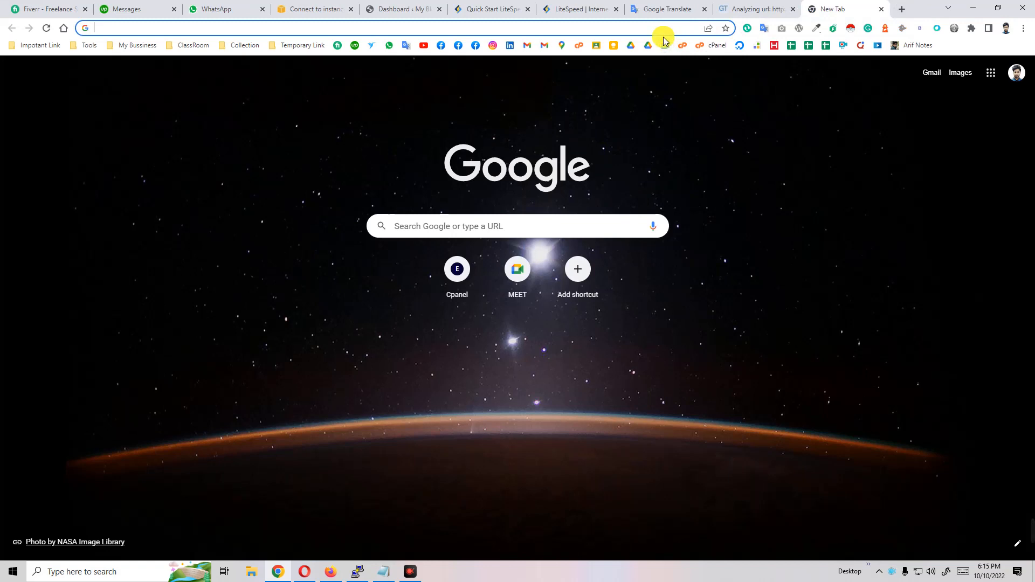
pyautogui.write('g')
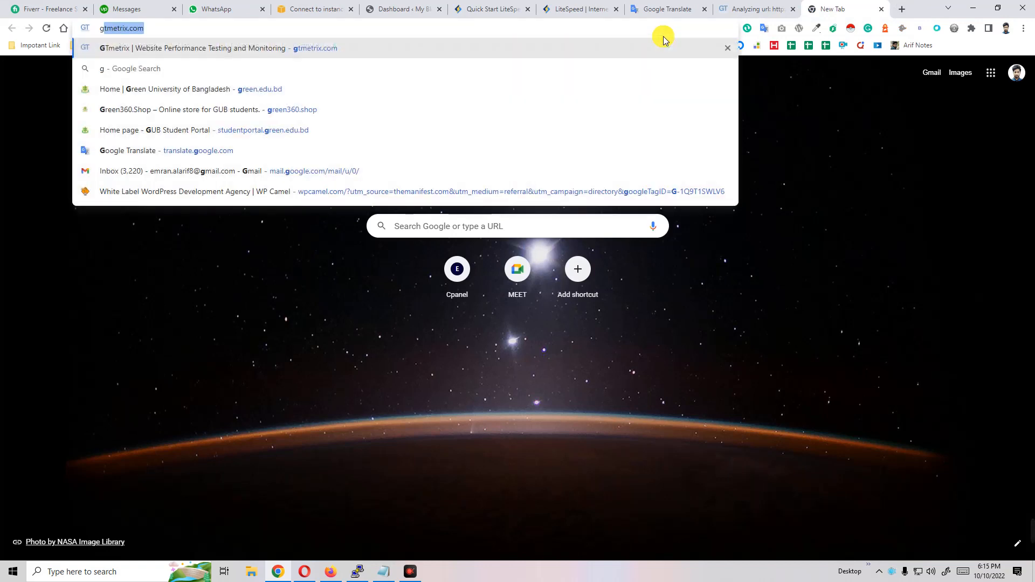
pyautogui.write('oogle s')
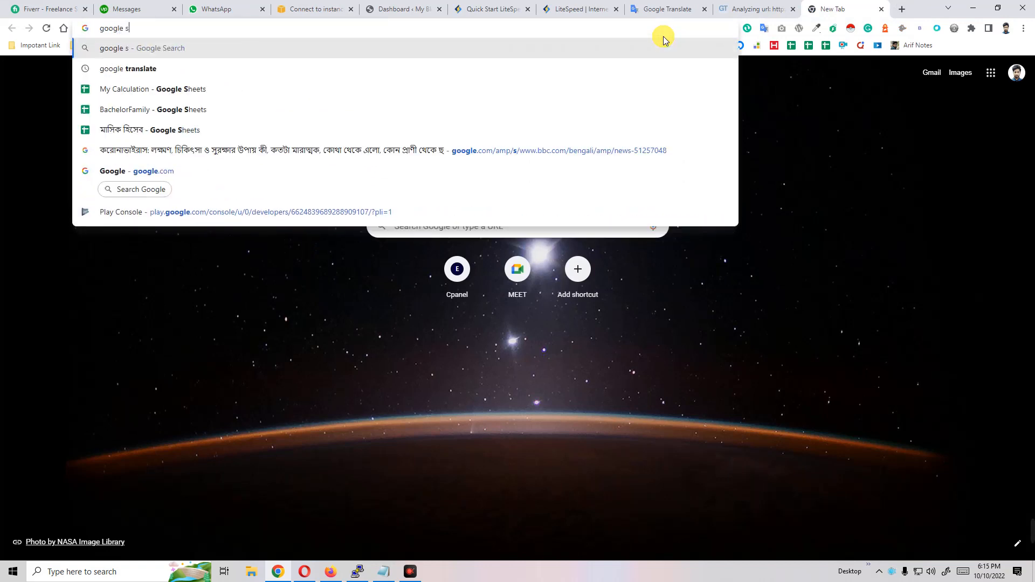
pyautogui.write('ite speed')
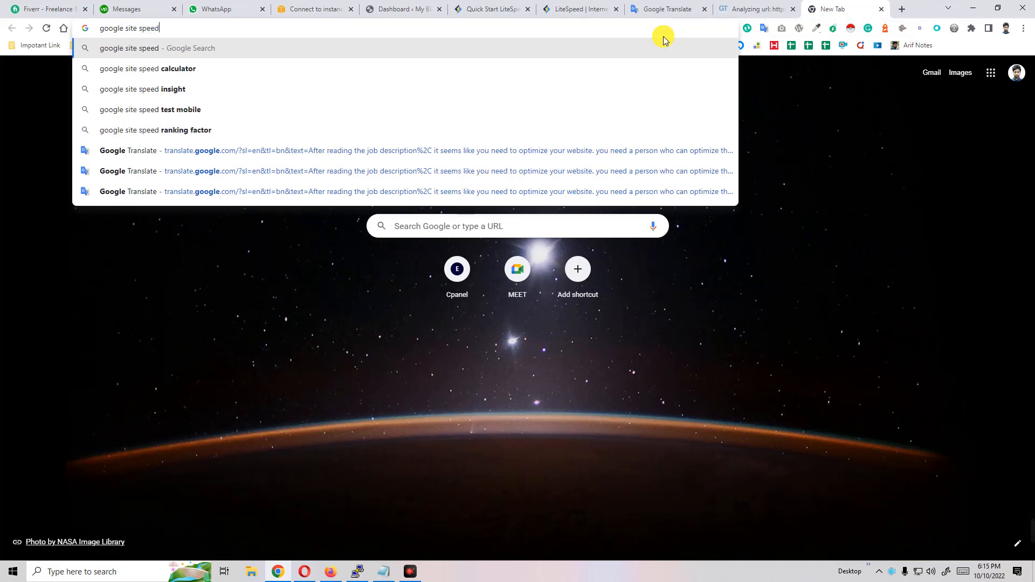
pyautogui.press('Return')
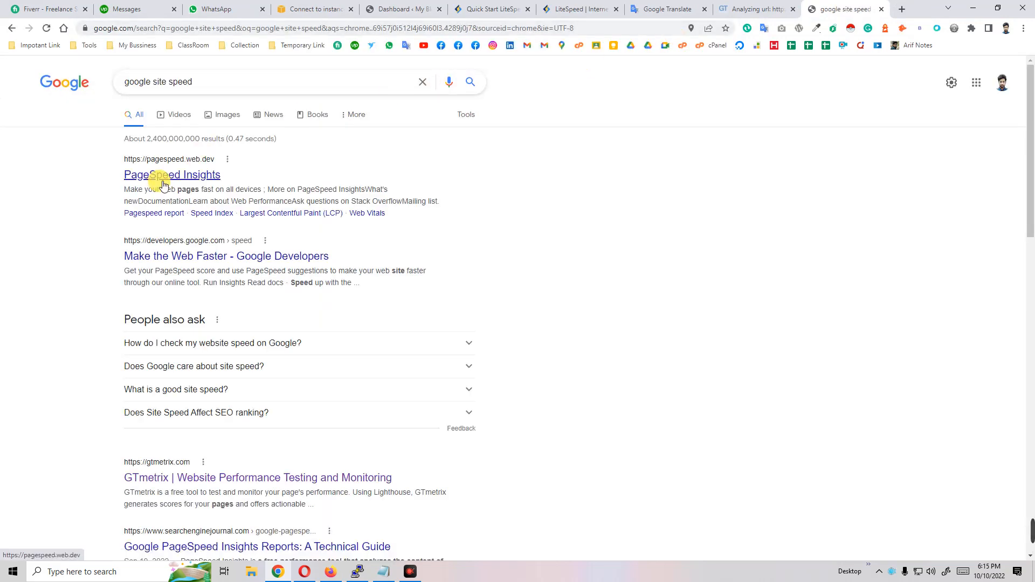
pyautogui.click(156, 175)
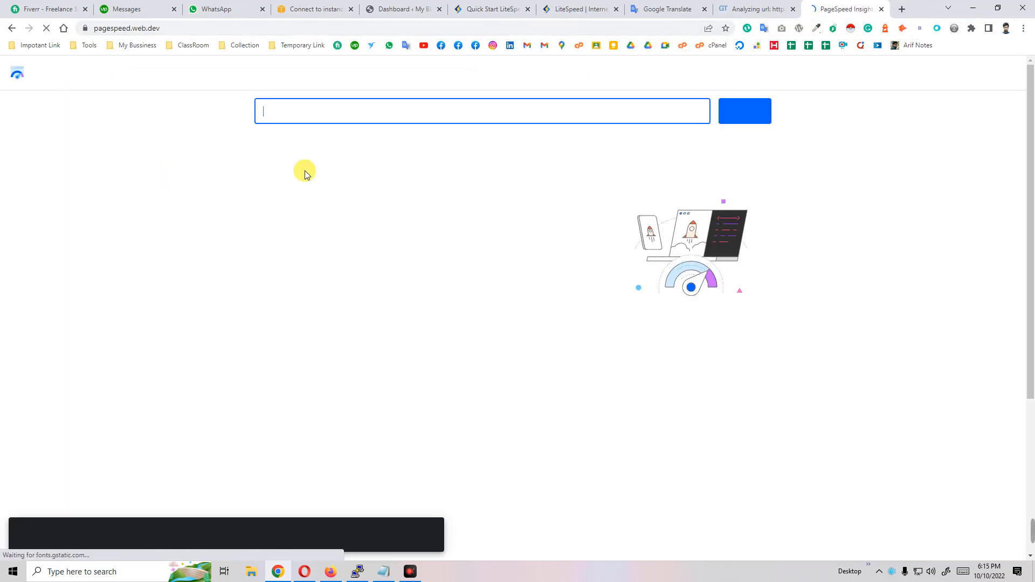
# Step: Start a PageSpeed Insights analysis of lsblk.co and check on the progress of the GTmetrix test
pyautogui.write('lsblk.co')
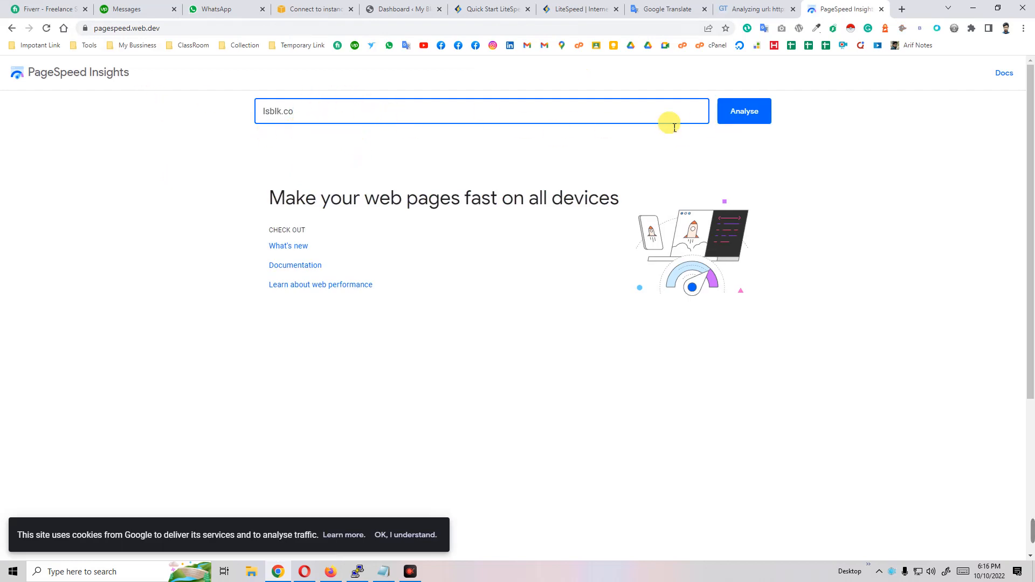
pyautogui.click(738, 116)
pyautogui.click(758, 7)
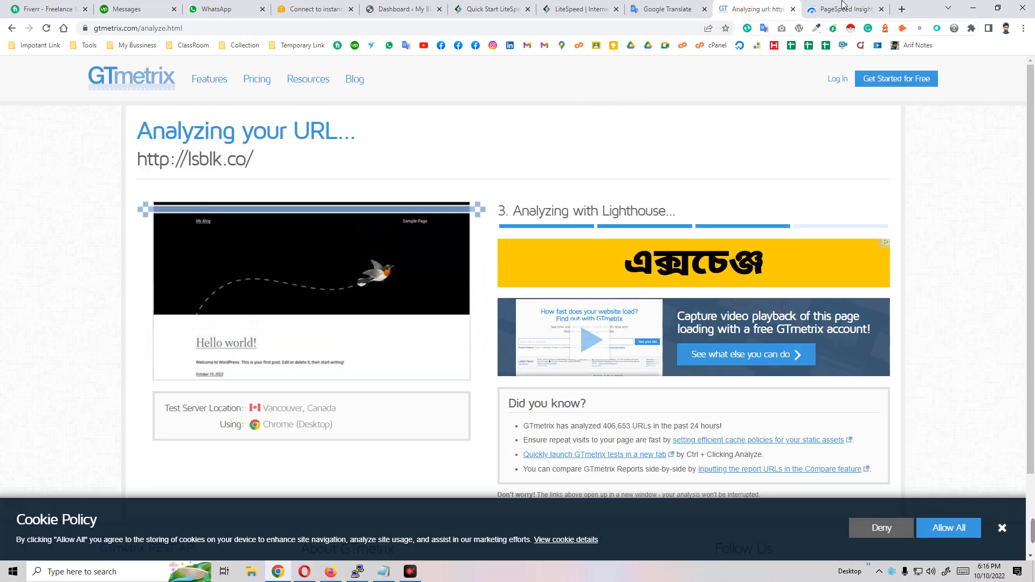
pyautogui.hotkey('ctrl', 'Tab')
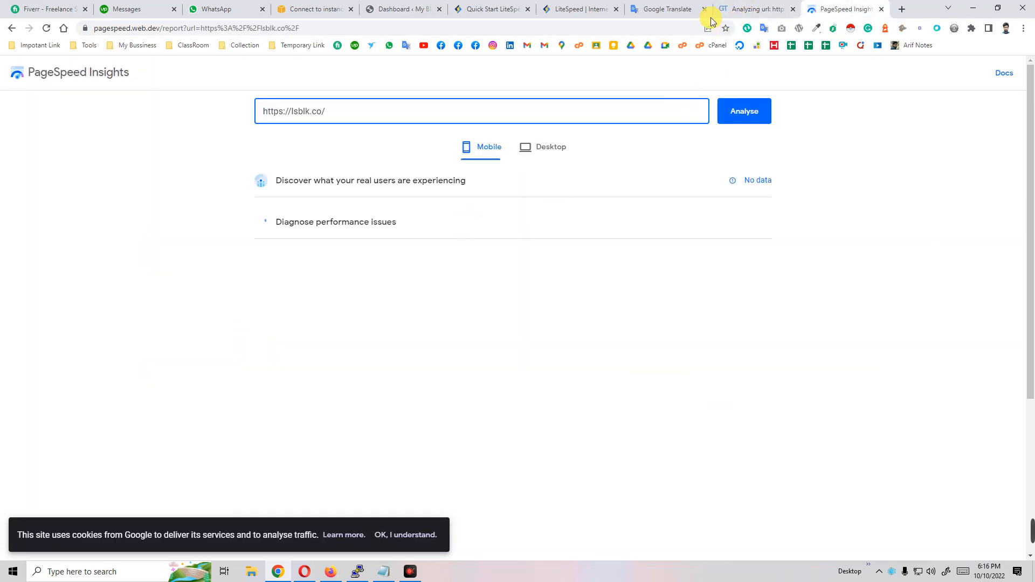
# Step: Review the GTmetrix report for lsblk.co, examining the performance score, structure score and speed visualization
pyautogui.click(752, 9)
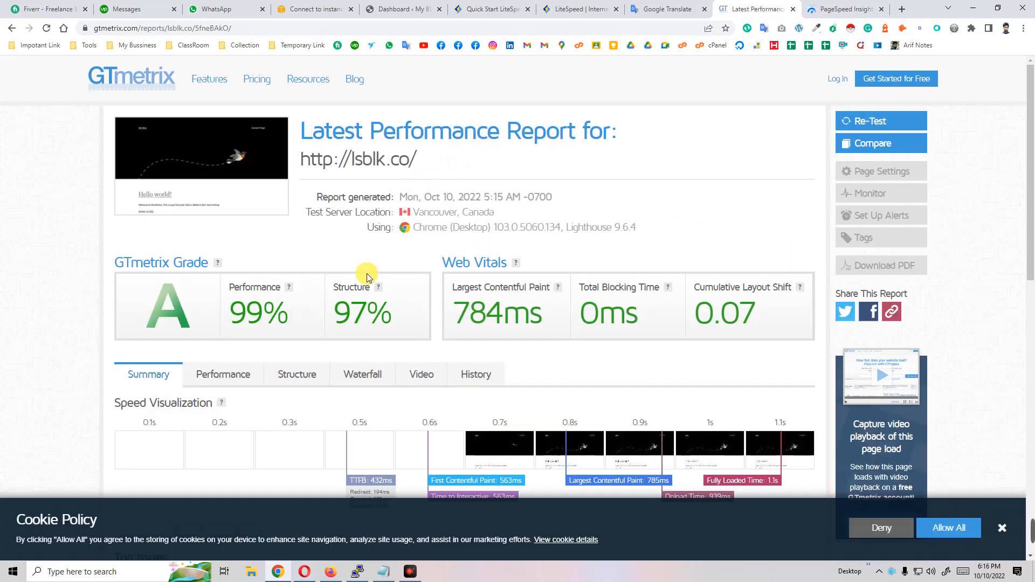
pyautogui.moveTo(233, 318); pyautogui.dragTo(283, 325)
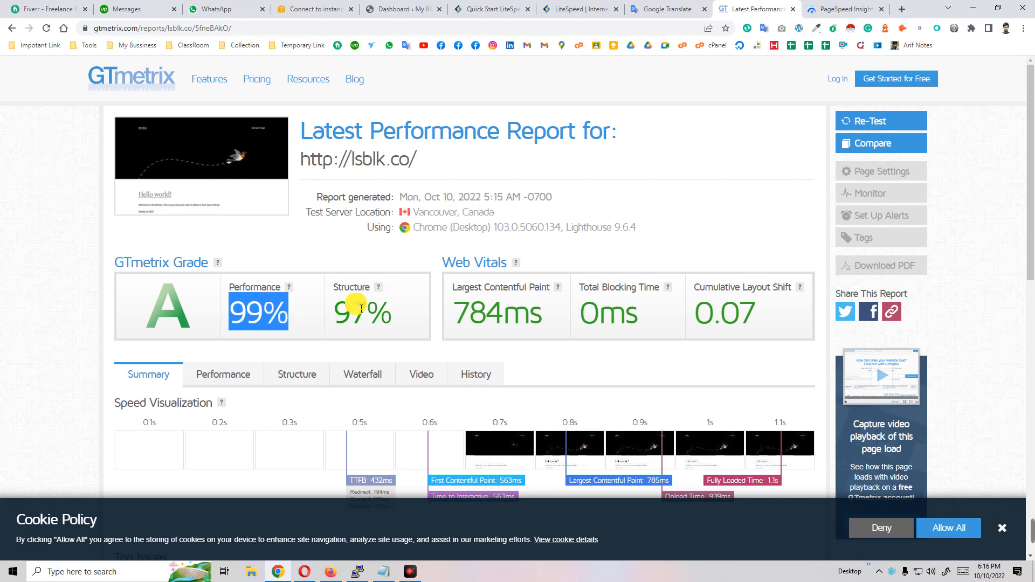
pyautogui.click(345, 318)
pyautogui.doubleClick(346, 318)
pyautogui.scroll(-2, 377, 318)
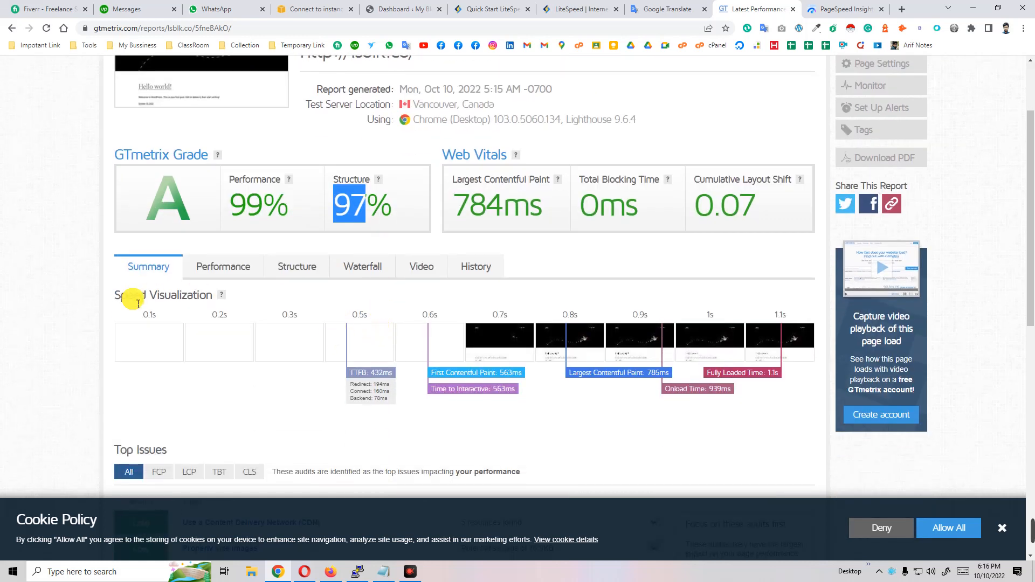
pyautogui.scroll(-1, 356, 356)
pyautogui.click(355, 273)
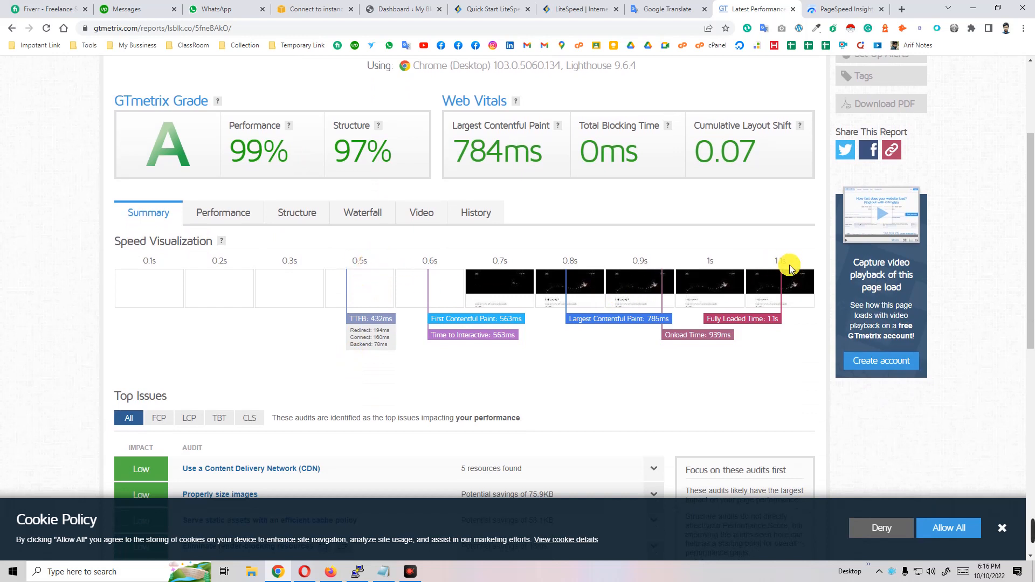
# Step: Examine the report's Top Issues, including the details of the Use a Content Delivery Network (CDN) audit
pyautogui.scroll(-3, 629, 337)
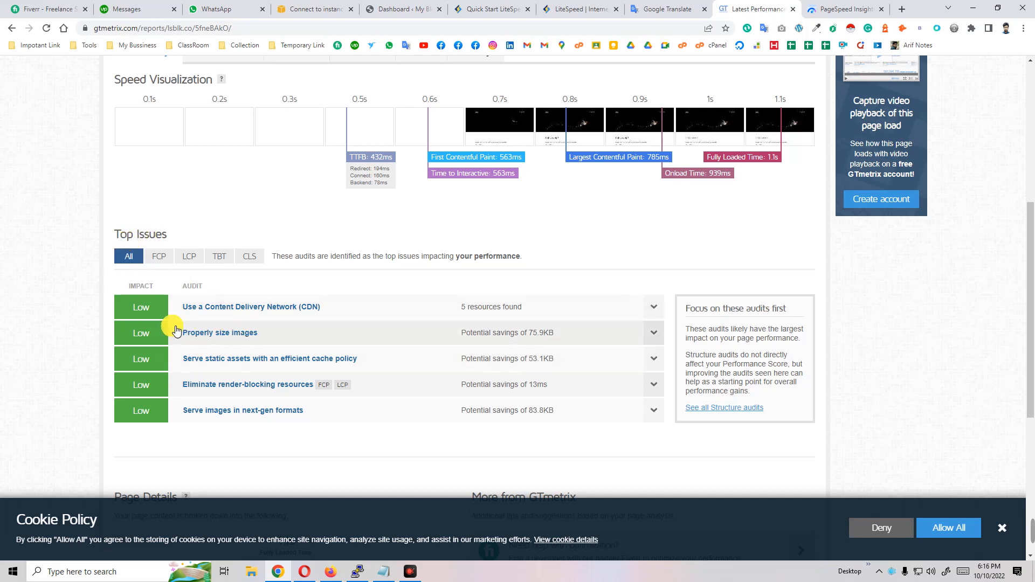
pyautogui.scroll(1, 261, 296)
pyautogui.click(366, 360)
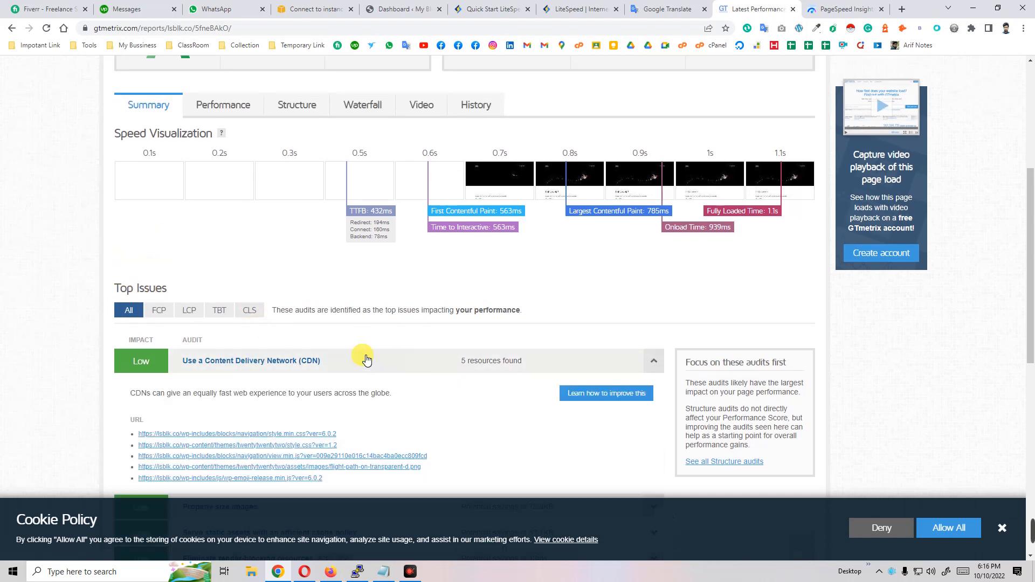
pyautogui.click(366, 359)
pyautogui.scroll(-2, 364, 345)
pyautogui.scroll(5, 480, 272)
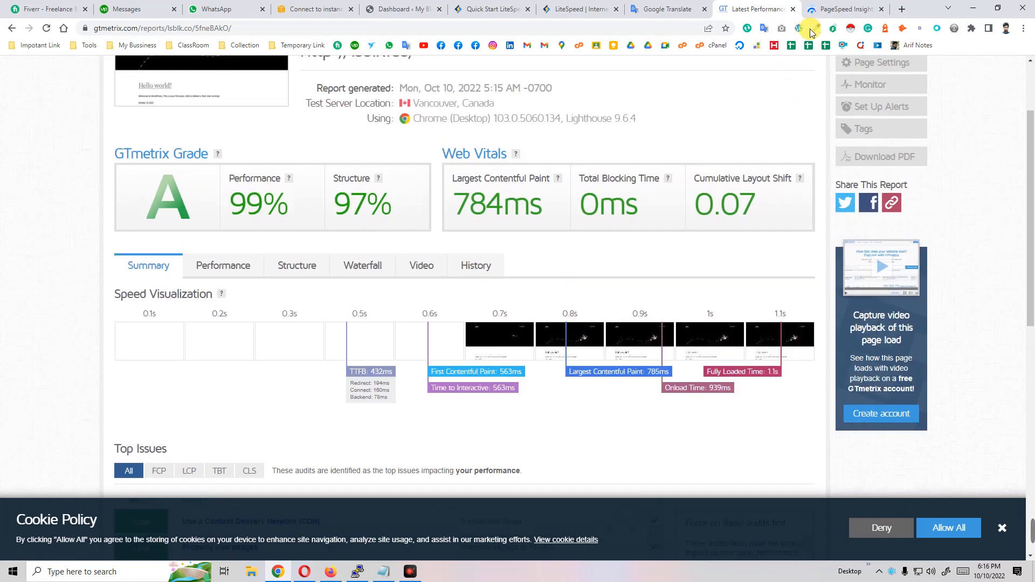
# Step: Review the mobile performance score and metrics for lsblk.co in PageSpeed Insights
pyautogui.click(843, 9)
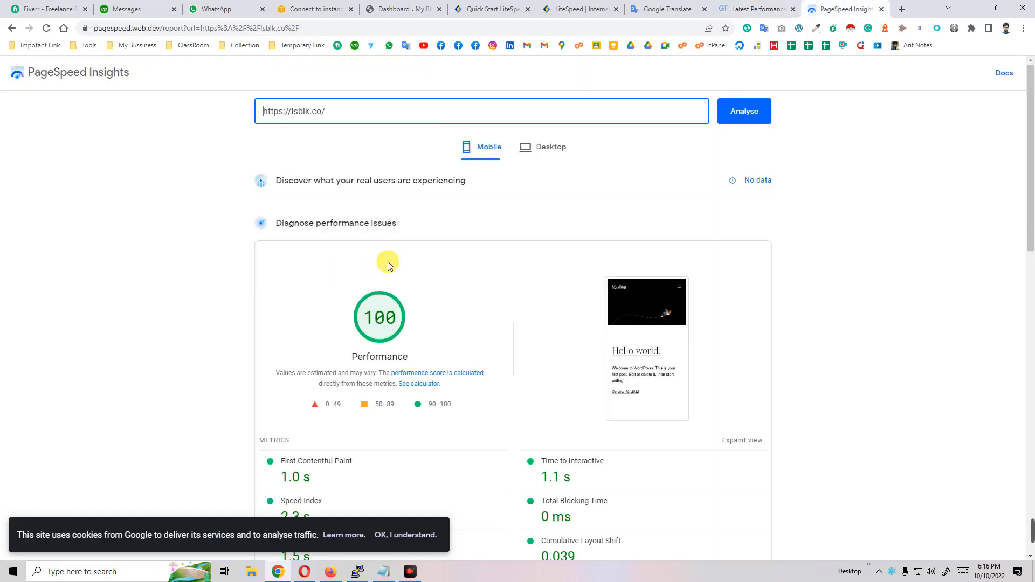
pyautogui.scroll(-3, 242, 250)
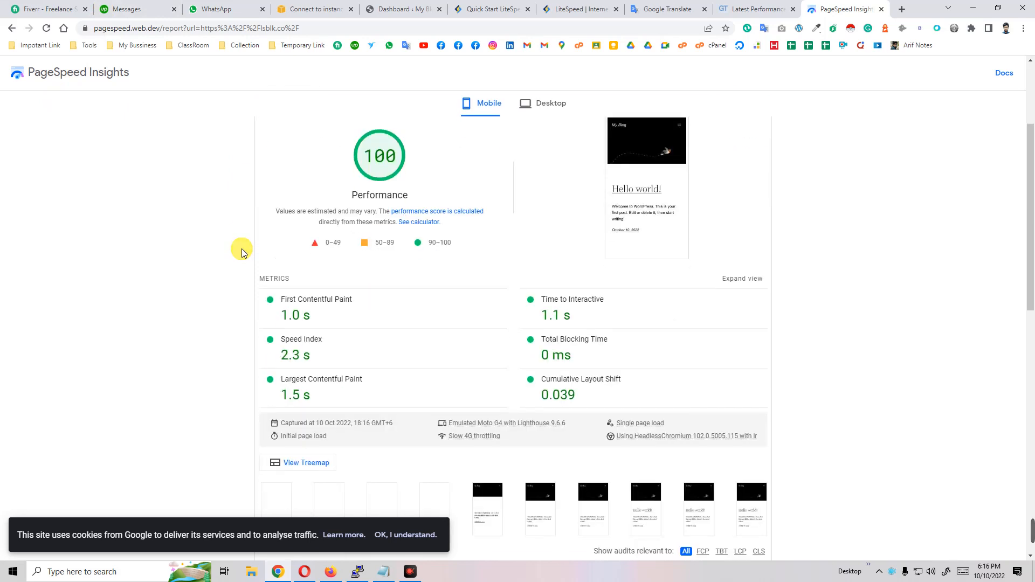
pyautogui.scroll(3, 245, 252)
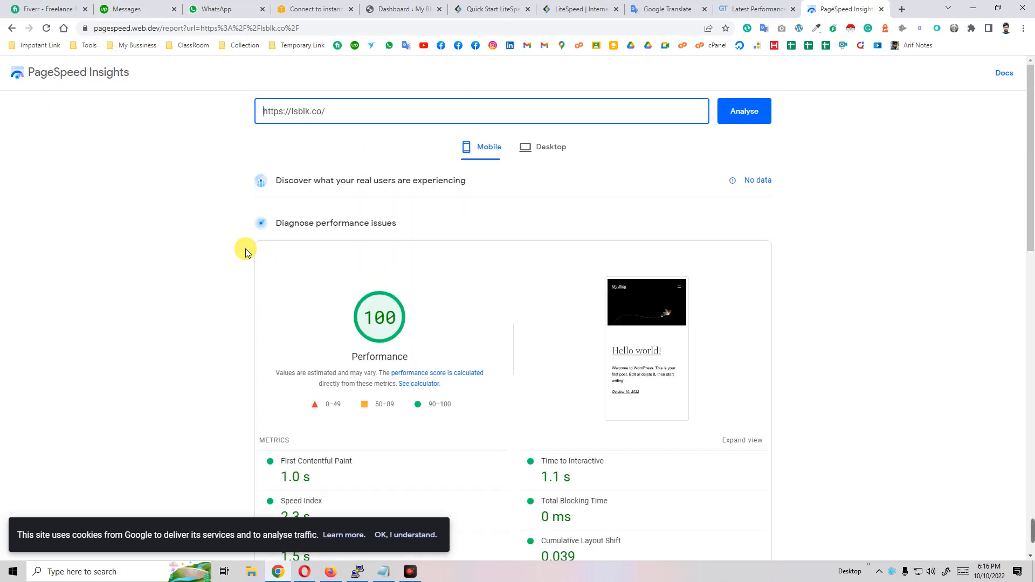